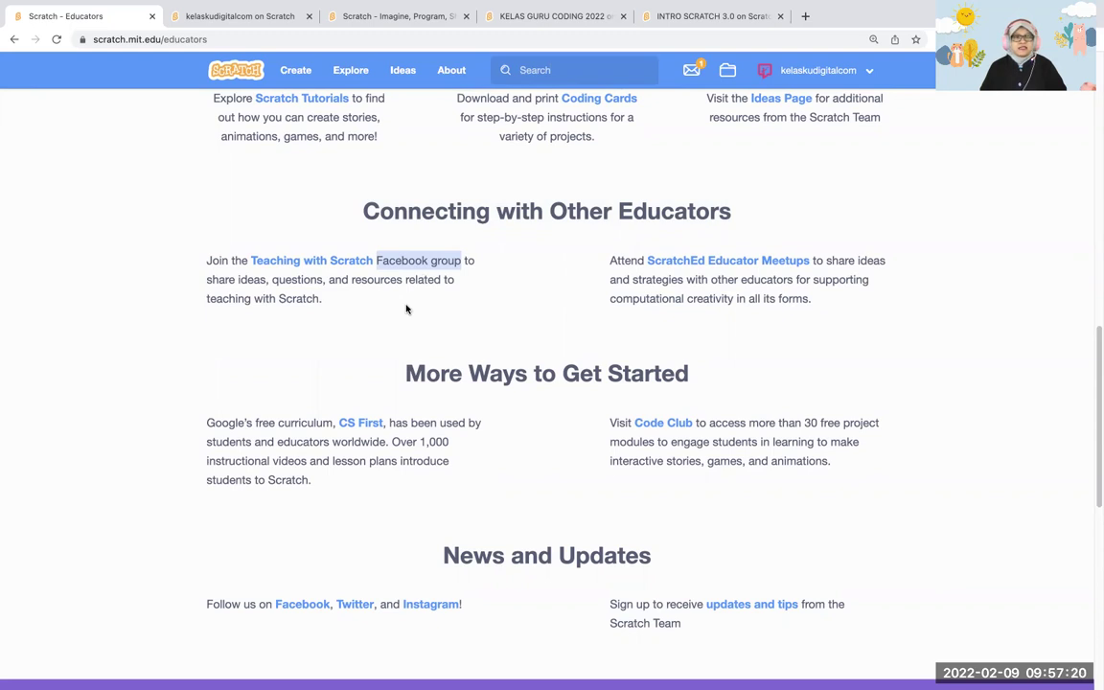
# Review the Connecting with Other Educators and More Ways to Get Started sections, highlighting the Facebook group and CS First mentions
pyautogui.click(430, 286)
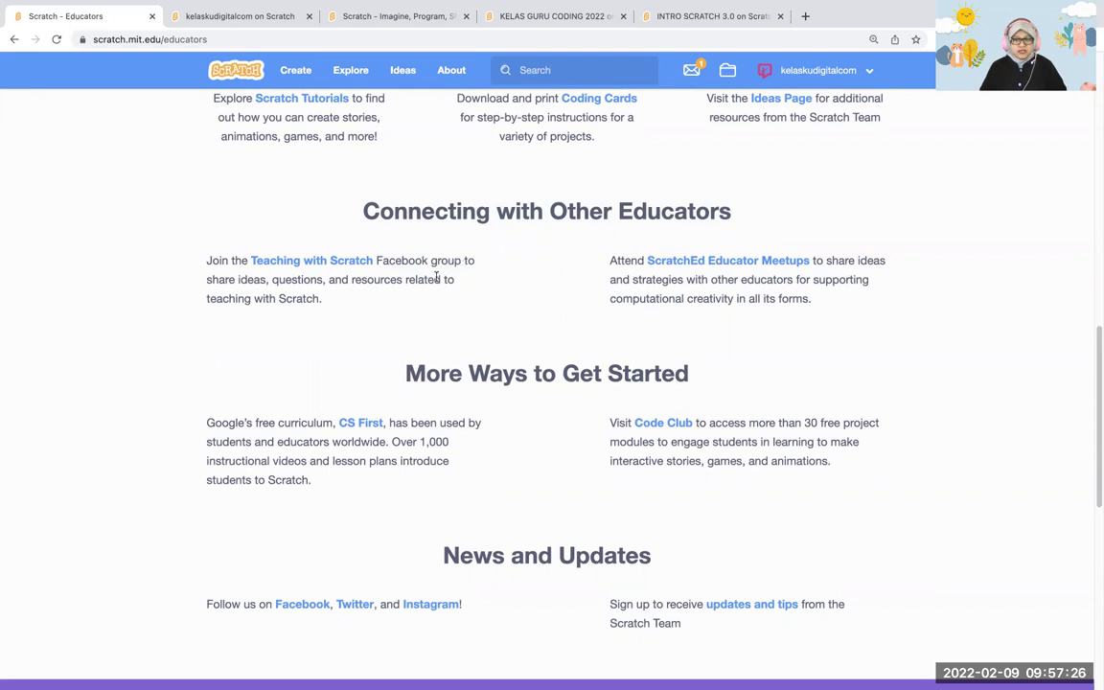
pyautogui.scroll(-1, 481, 284)
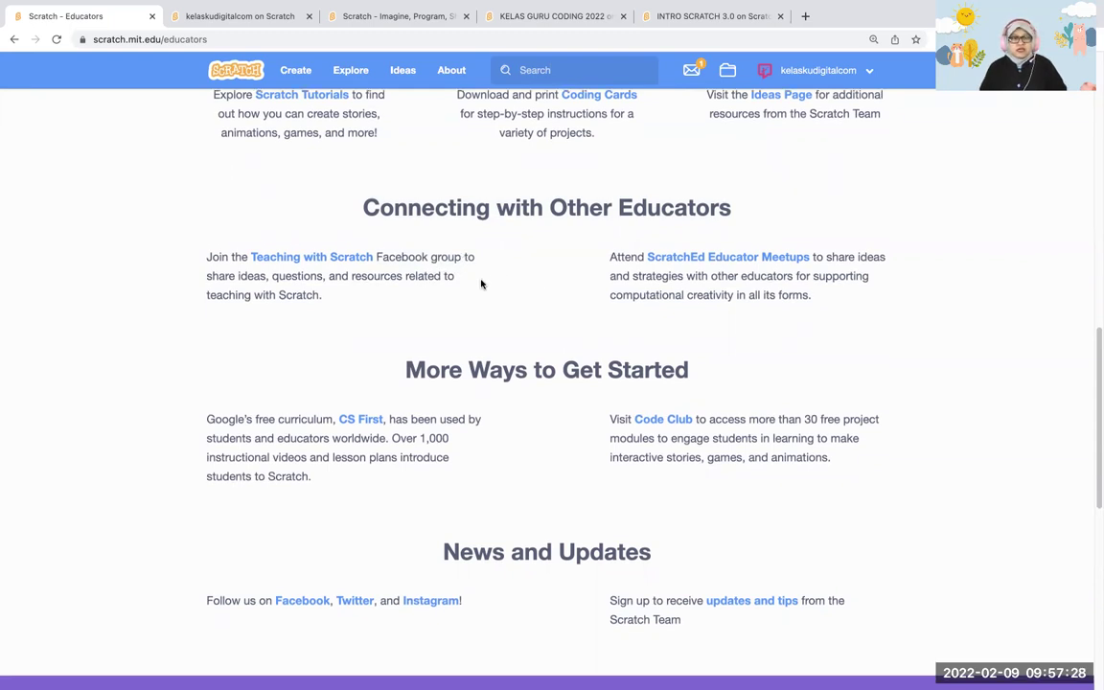
pyautogui.scroll(-1, 481, 283)
pyautogui.moveTo(376, 244); pyautogui.dragTo(459, 241)
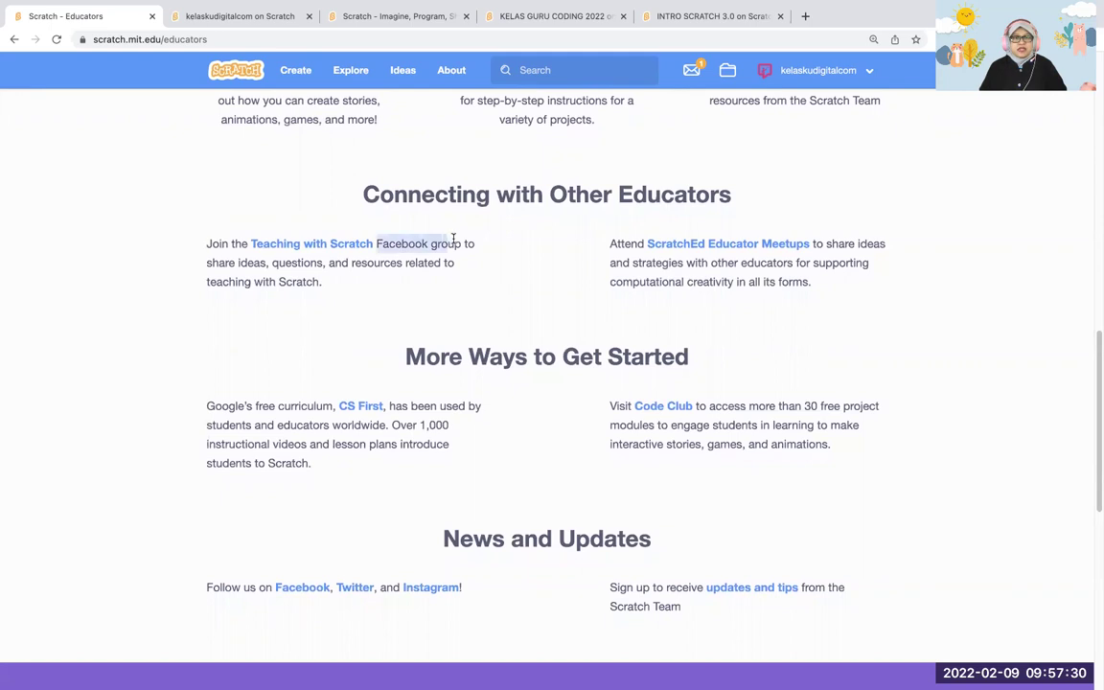
pyautogui.click(525, 270)
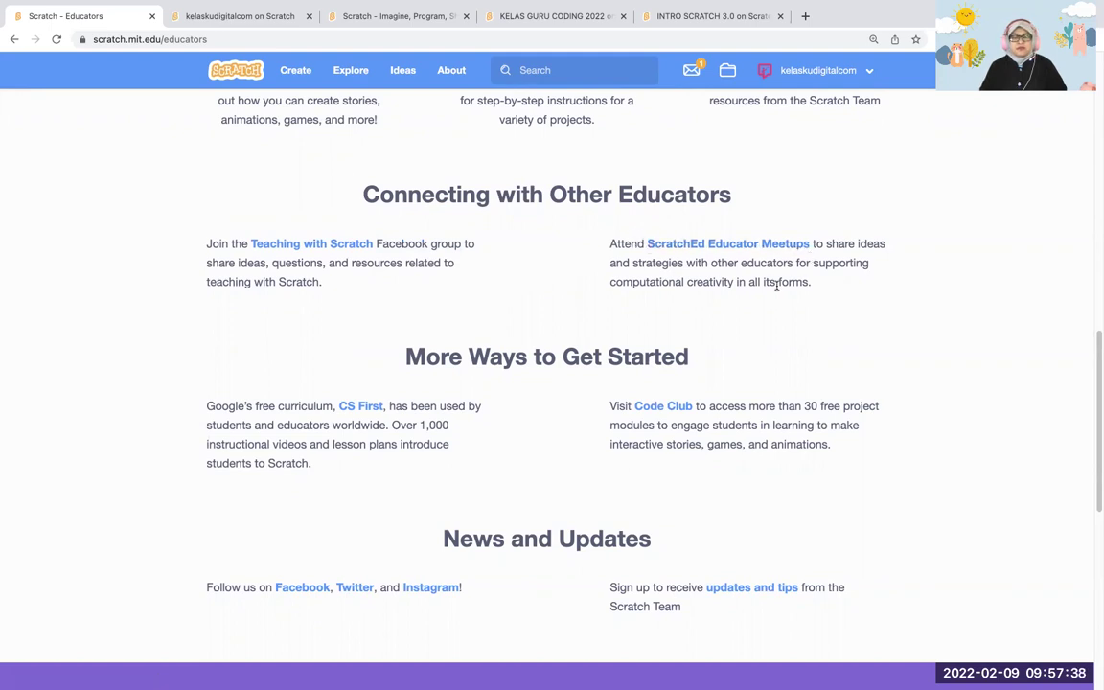
pyautogui.scroll(-4, 577, 281)
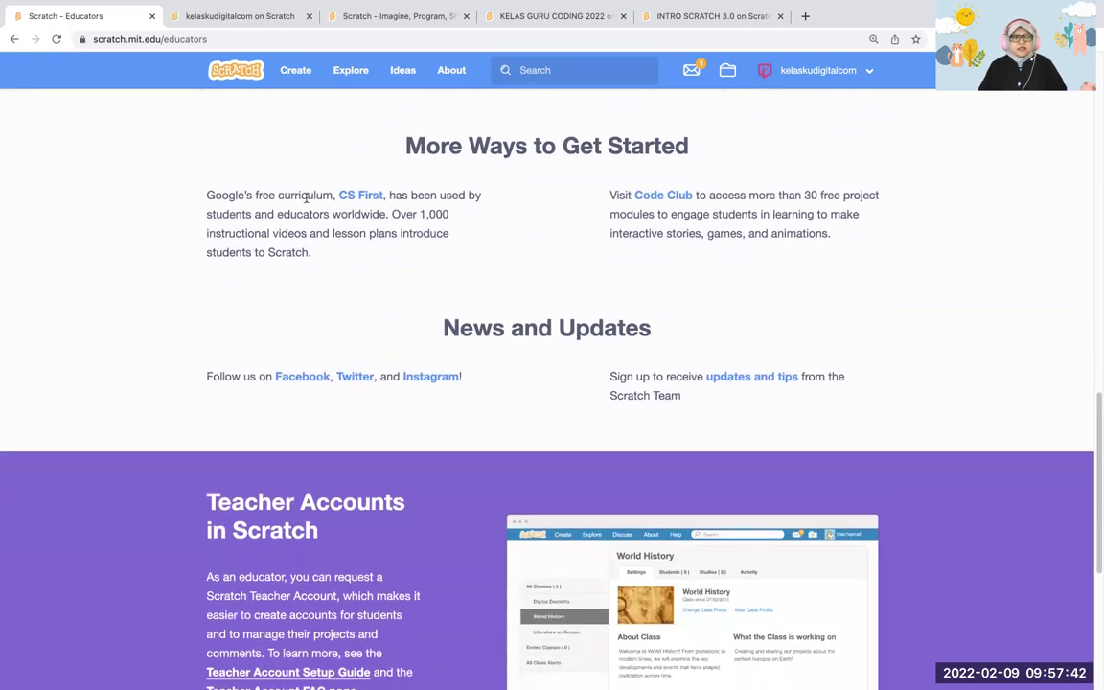
pyautogui.moveTo(334, 194); pyautogui.dragTo(394, 196)
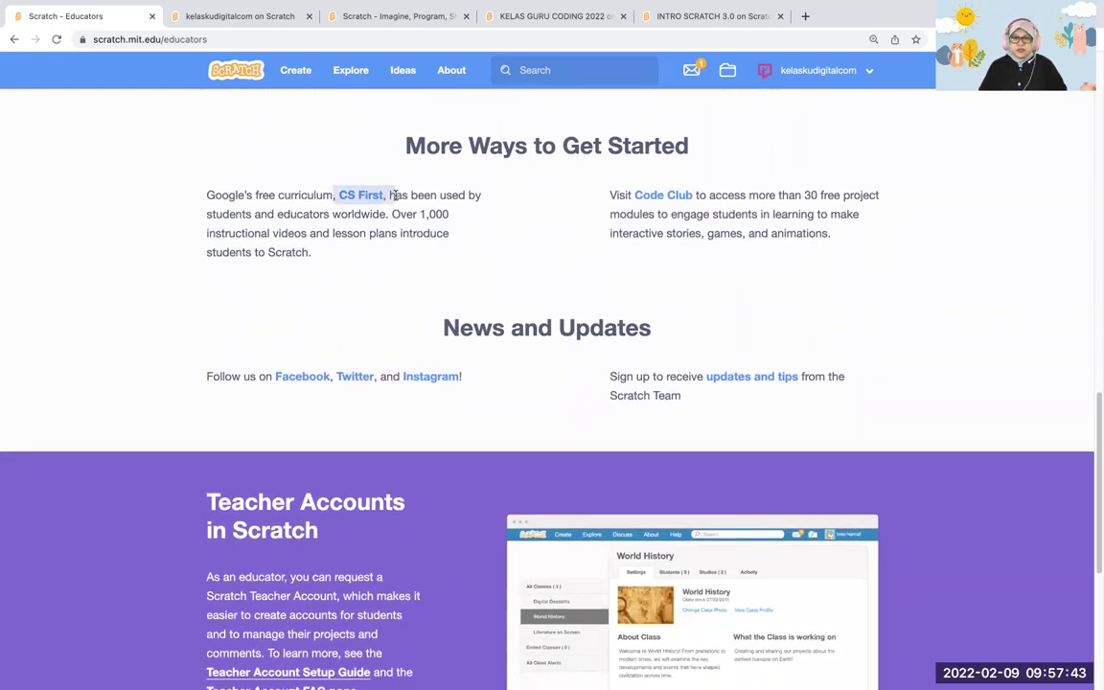
pyautogui.click(518, 205)
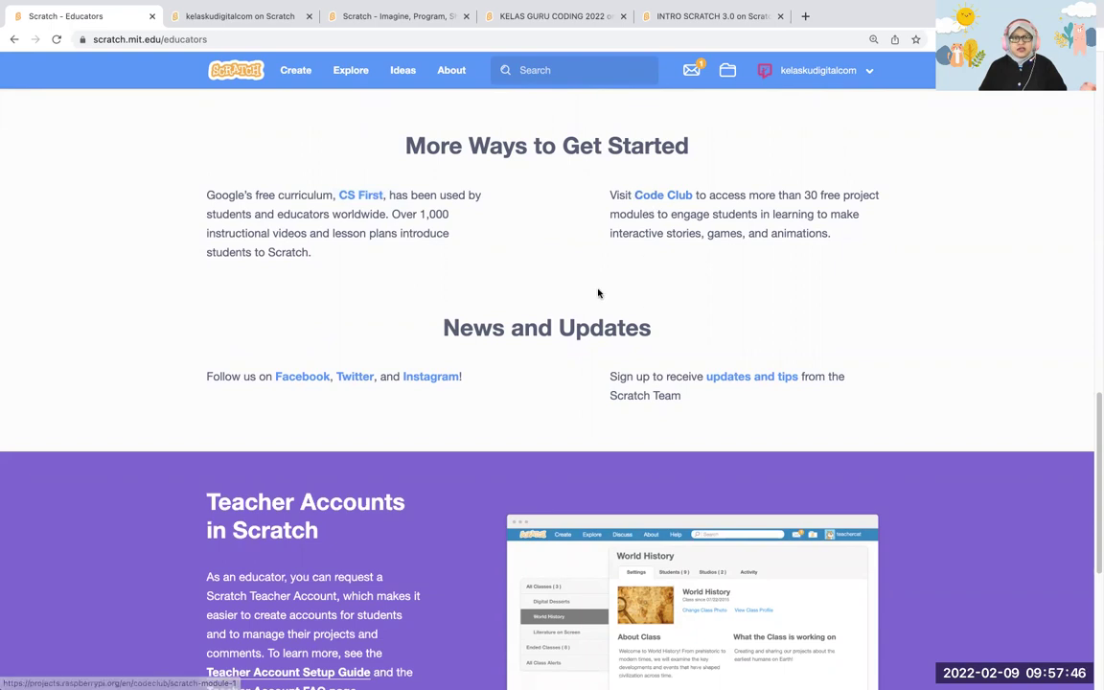
# Open the teacher account request form from the Teacher Accounts in Scratch section in a new browser tab and show it
pyautogui.scroll(-3, 591, 291)
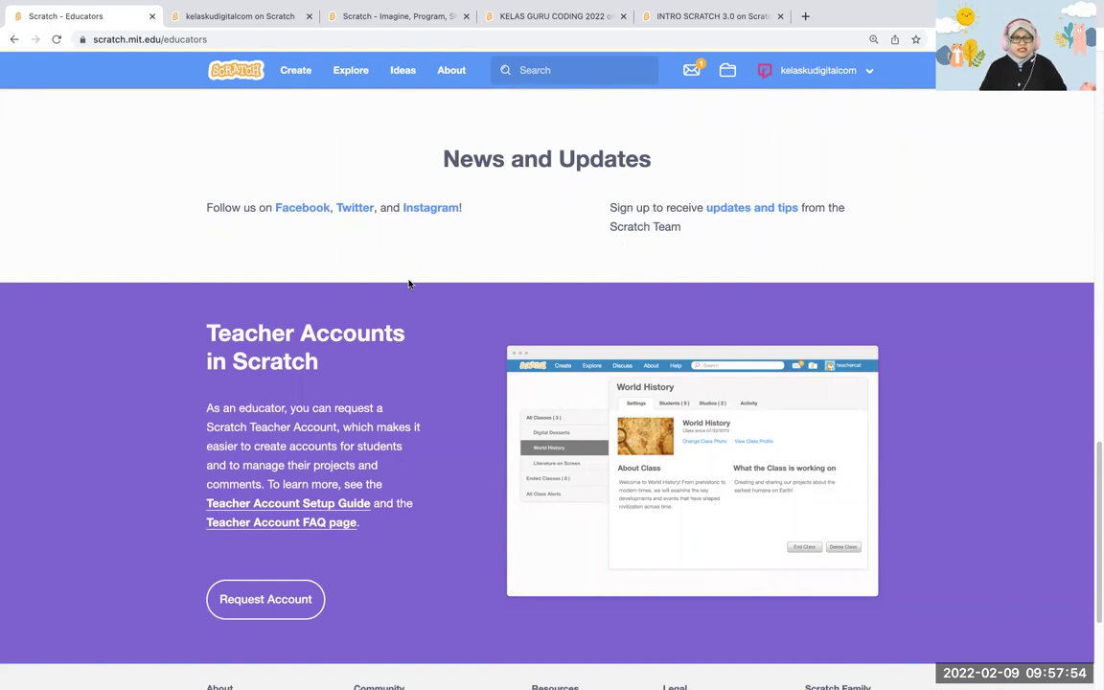
pyautogui.scroll(-1, 409, 283)
pyautogui.scroll(-2, 408, 283)
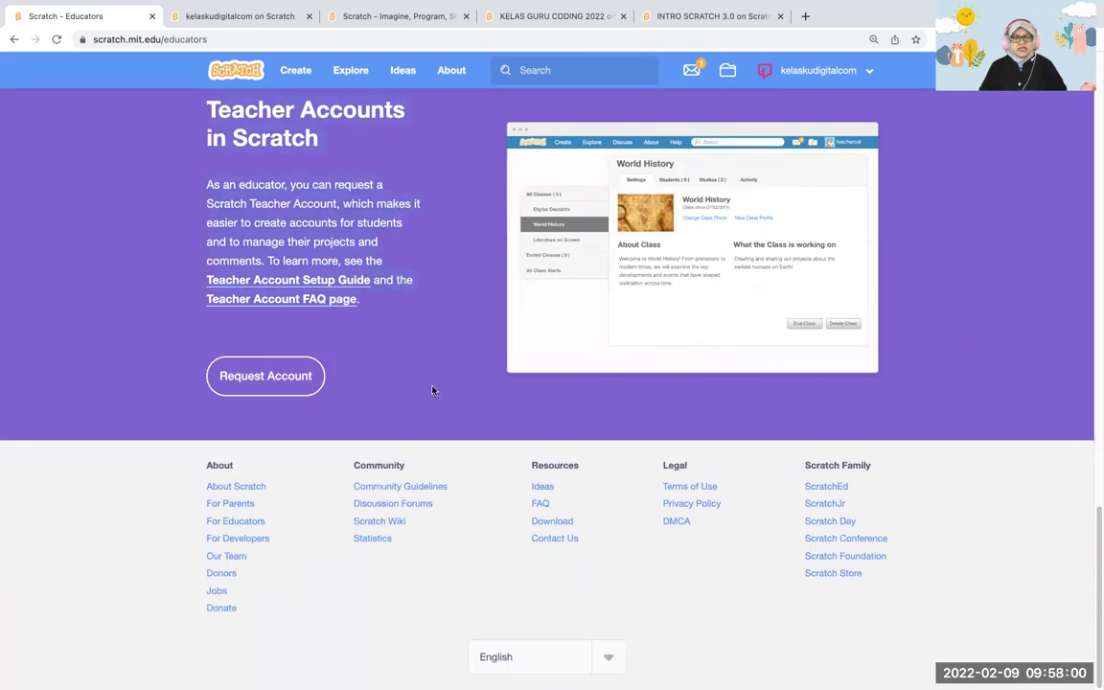
pyautogui.rightClick(269, 384)
pyautogui.click(281, 387)
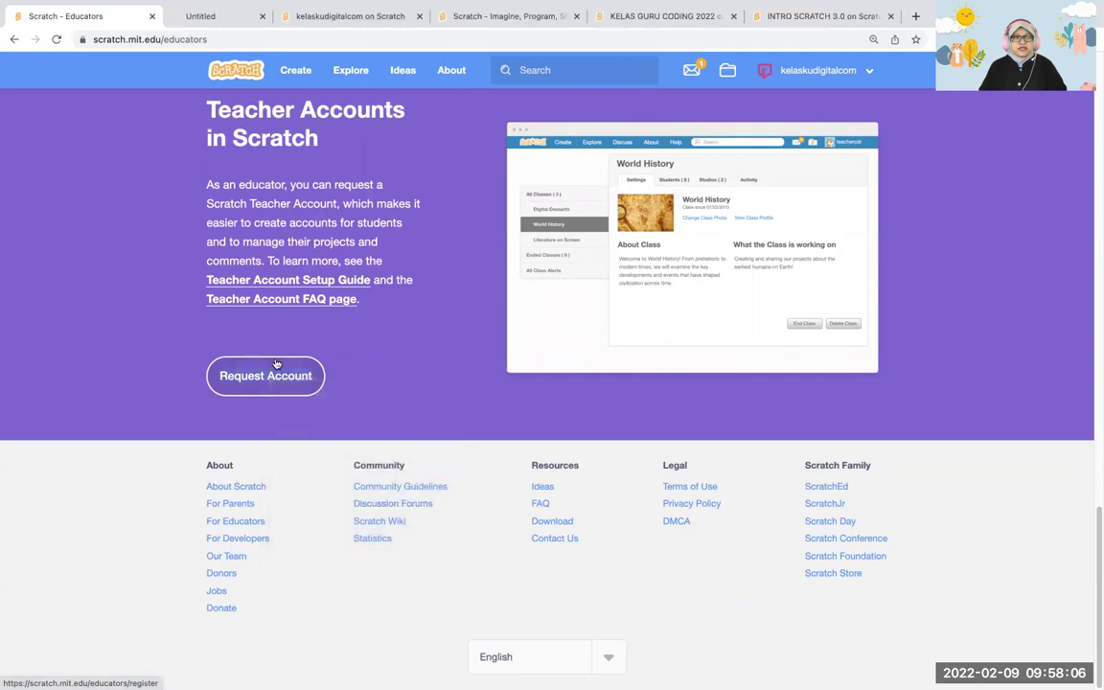
pyautogui.click(219, 19)
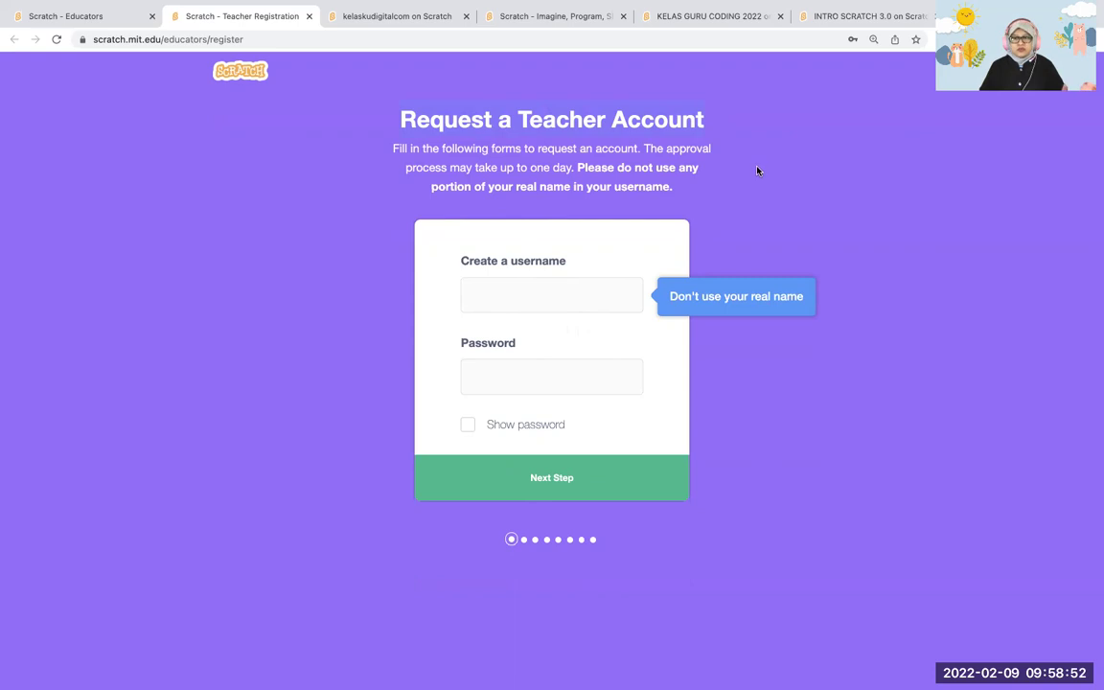
# Return to the Scratch for Educators page and open the signed-in account's profile
pyautogui.click(106, 17)
pyautogui.scroll(9, 182, 273)
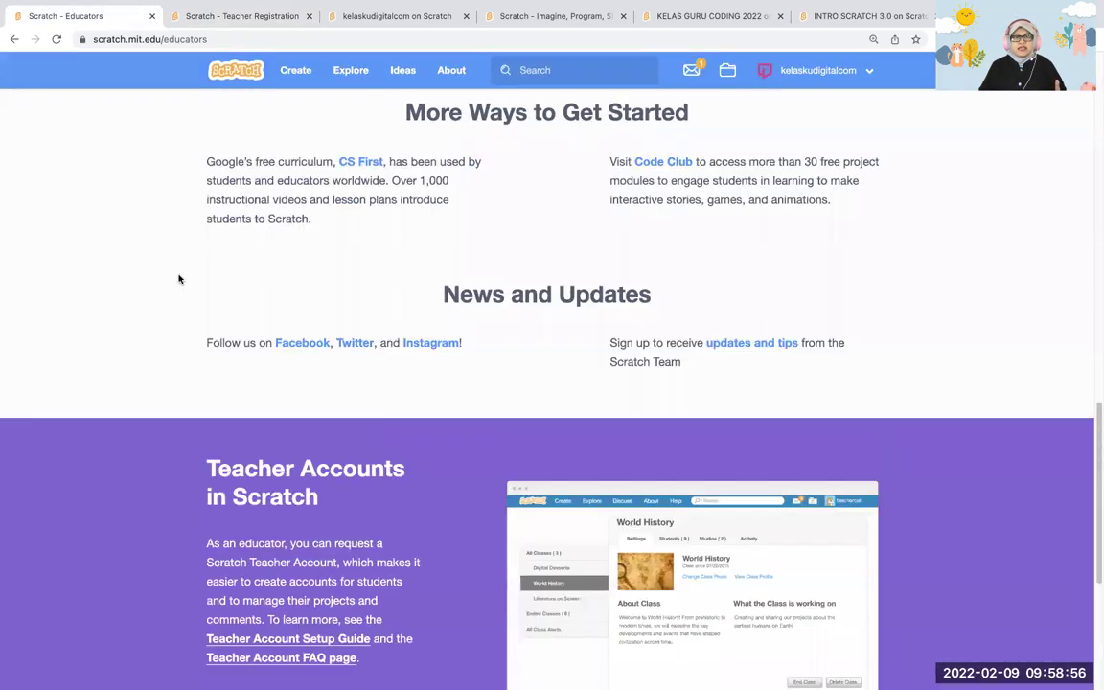
pyautogui.scroll(10, 192, 268)
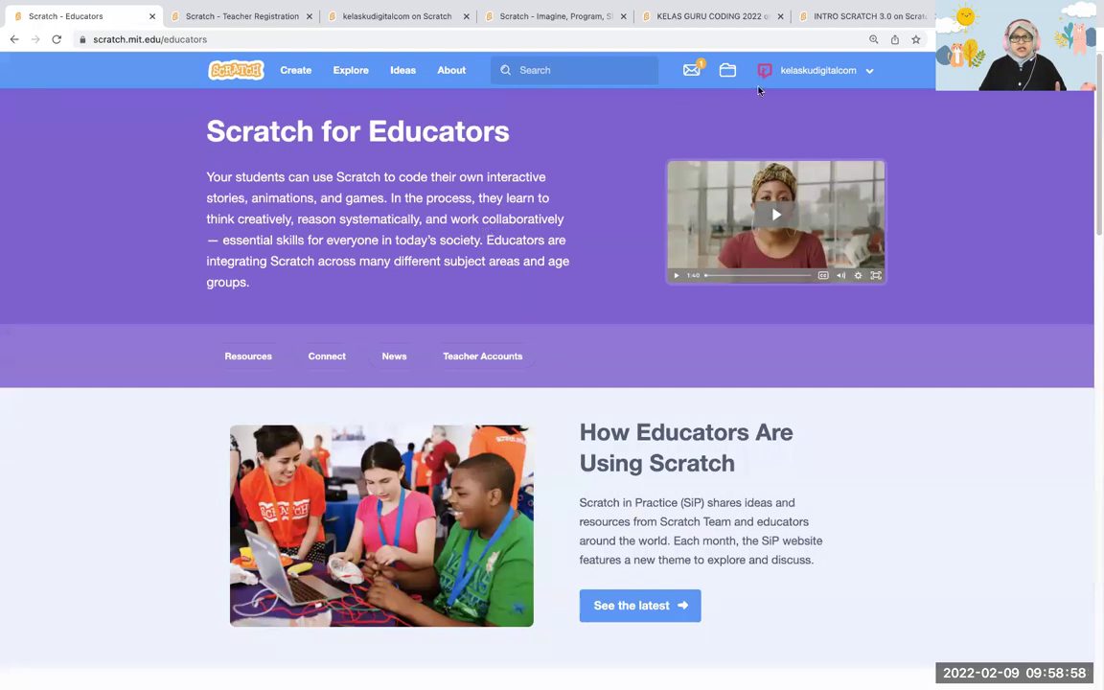
pyautogui.click(801, 71)
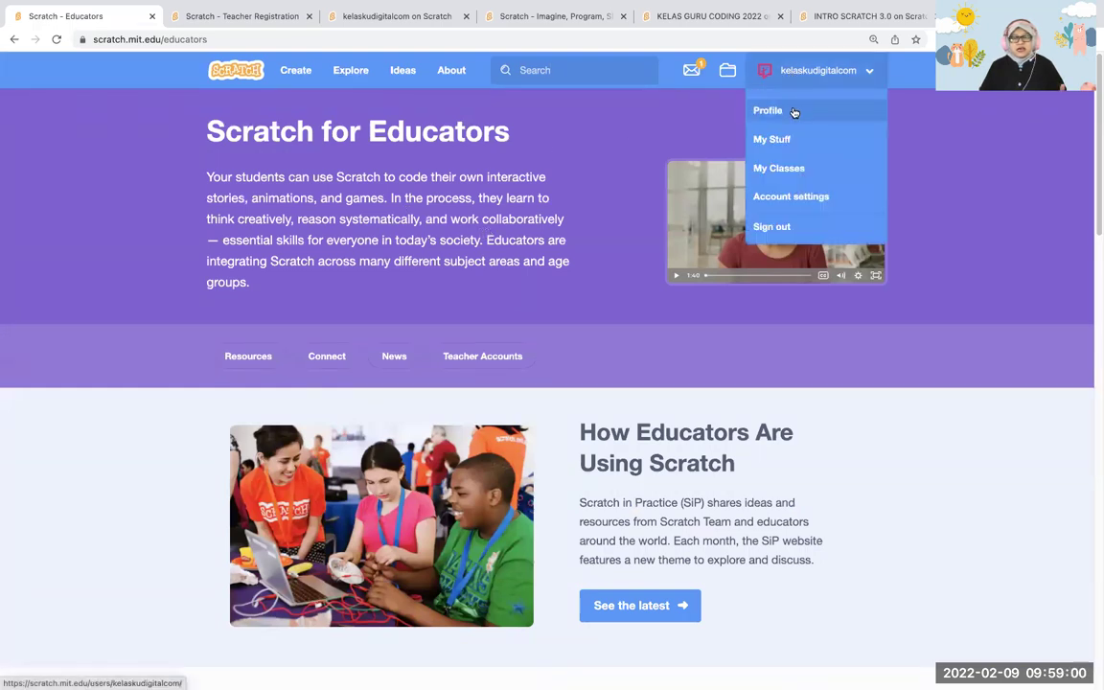
pyautogui.click(792, 111)
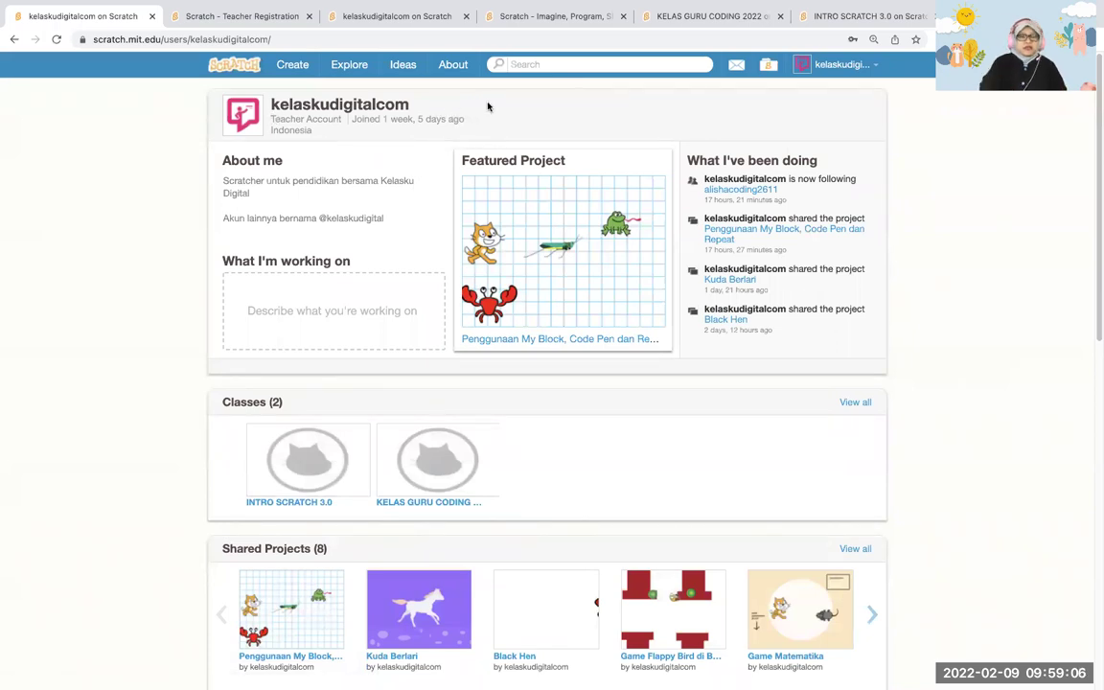
# Examine the profile header up close, highlighting the account type and how long ago the account joined
pyautogui.scroll(5, 487, 107)
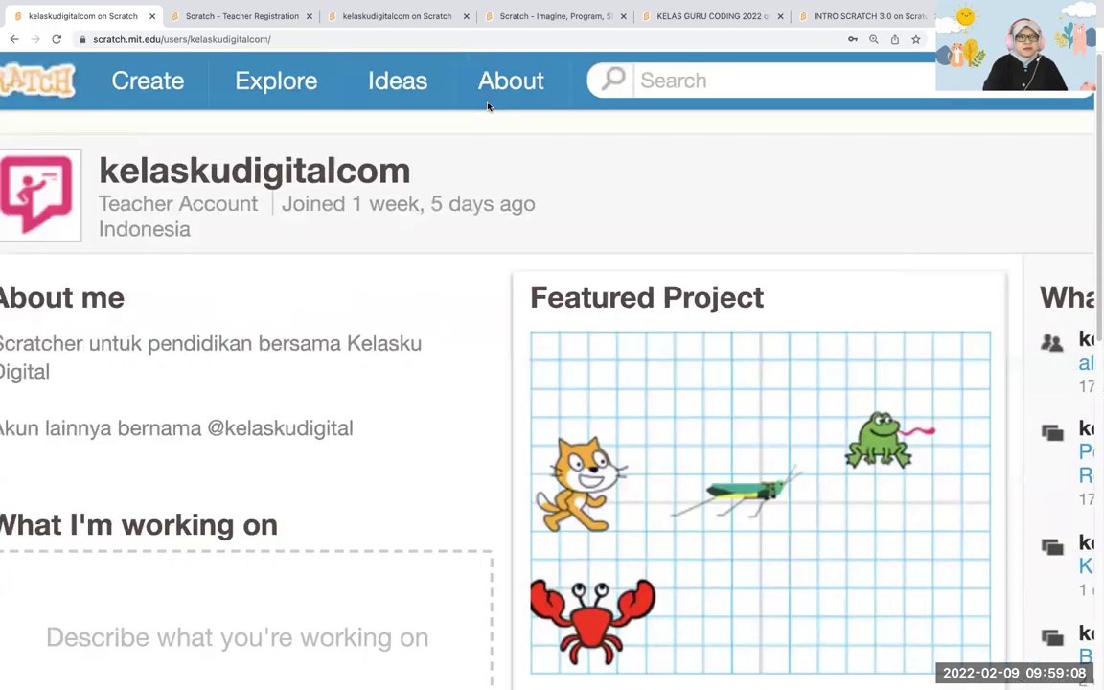
pyautogui.hscroll(-4, 487, 106)
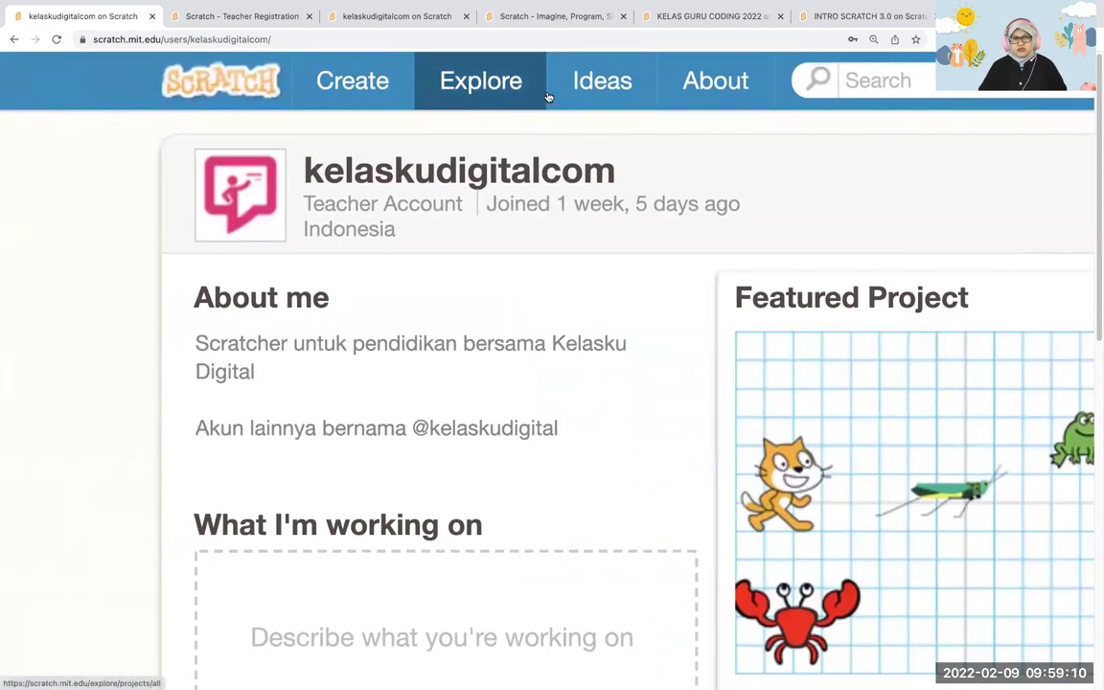
pyautogui.moveTo(292, 203); pyautogui.dragTo(465, 206)
pyautogui.moveTo(553, 203); pyautogui.dragTo(630, 205)
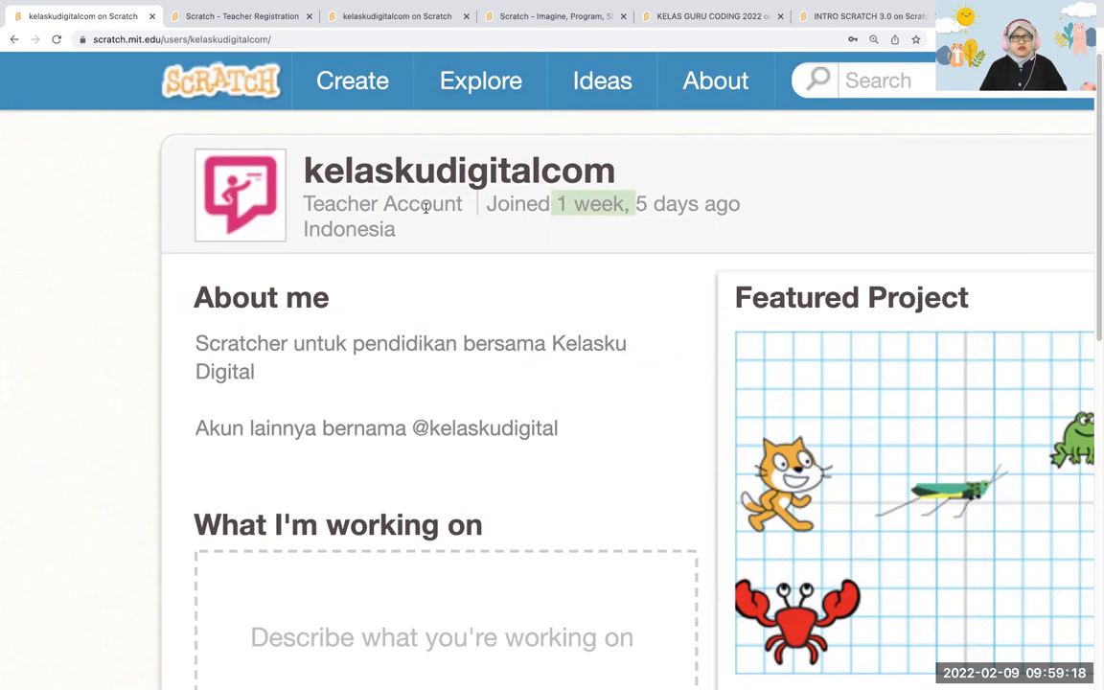
pyautogui.click(482, 231)
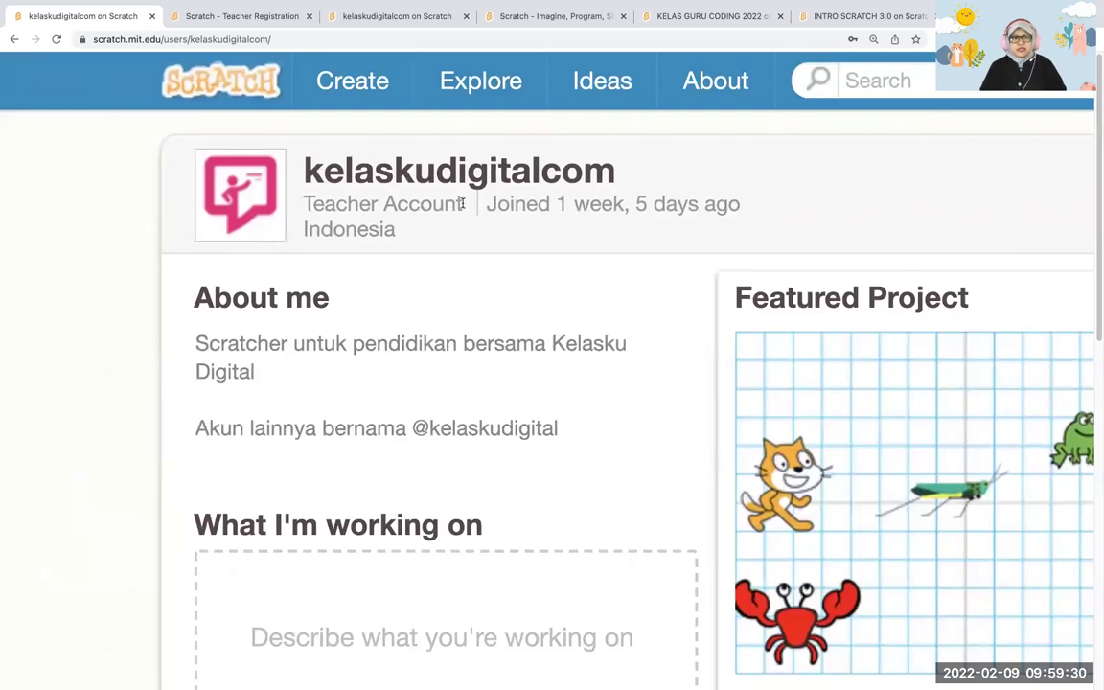
pyautogui.moveTo(460, 203); pyautogui.dragTo(305, 203)
pyautogui.click(406, 230)
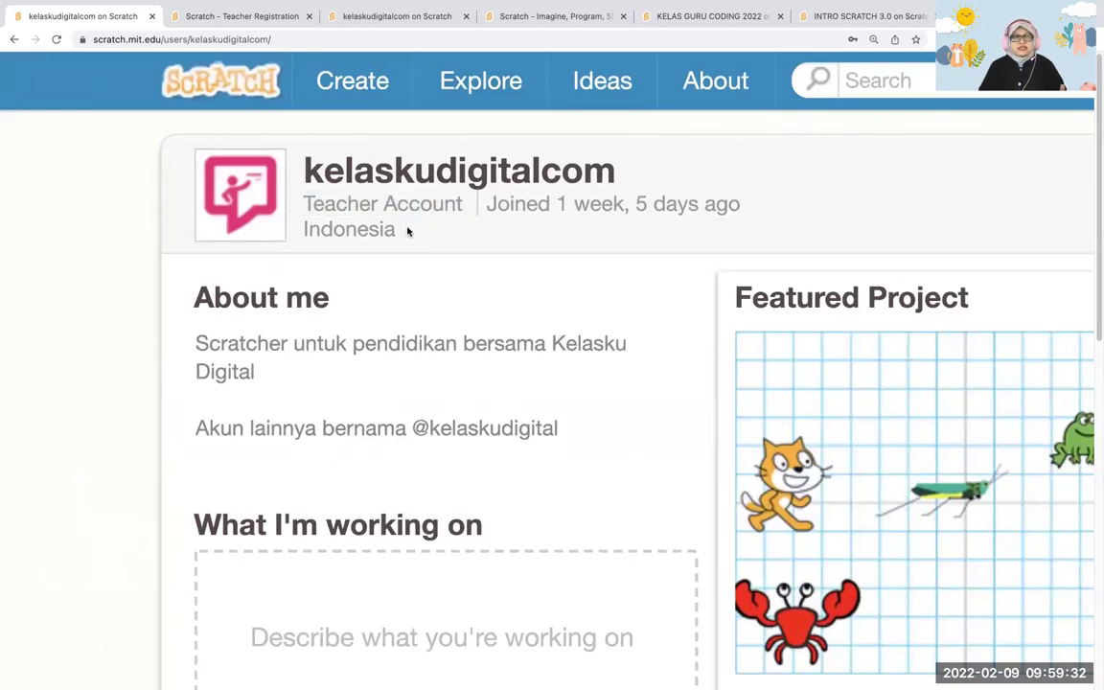
# Revisit the teacher account request form, then return to the profile and highlight its Teacher Account label
pyautogui.click(222, 21)
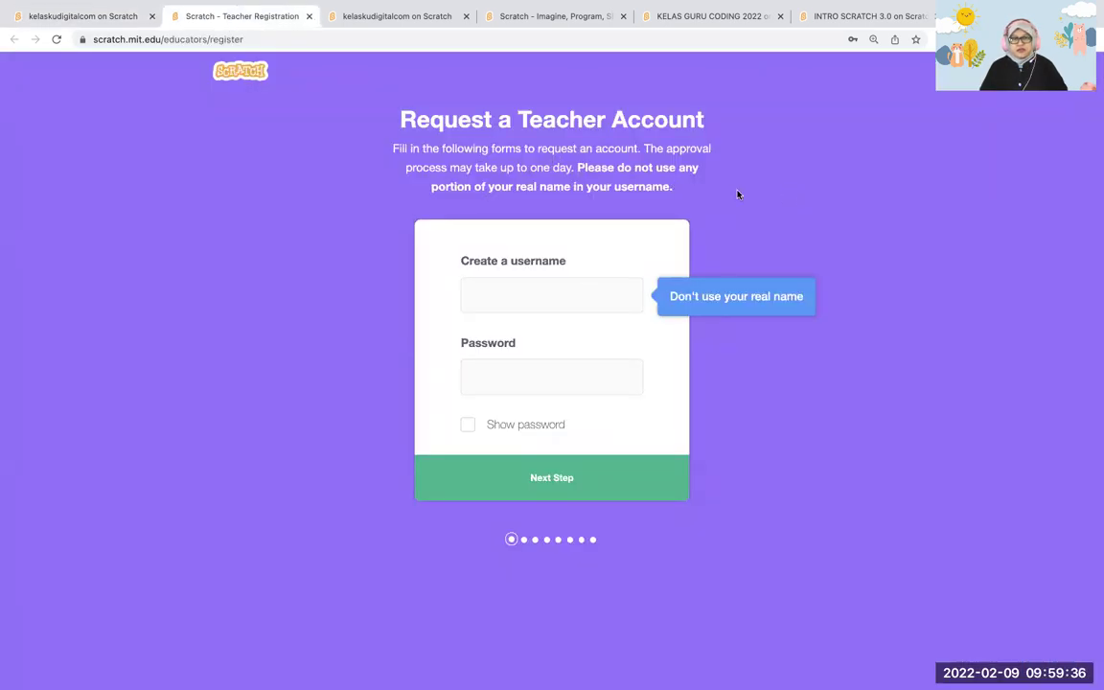
pyautogui.click(104, 20)
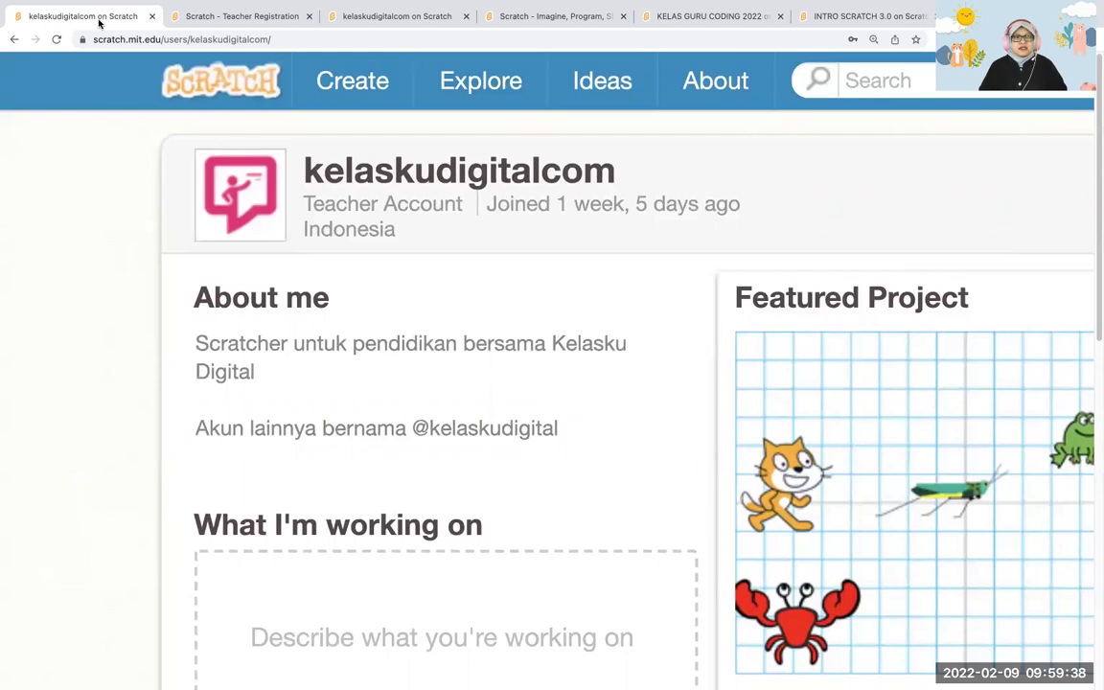
pyautogui.moveTo(301, 205); pyautogui.dragTo(462, 207)
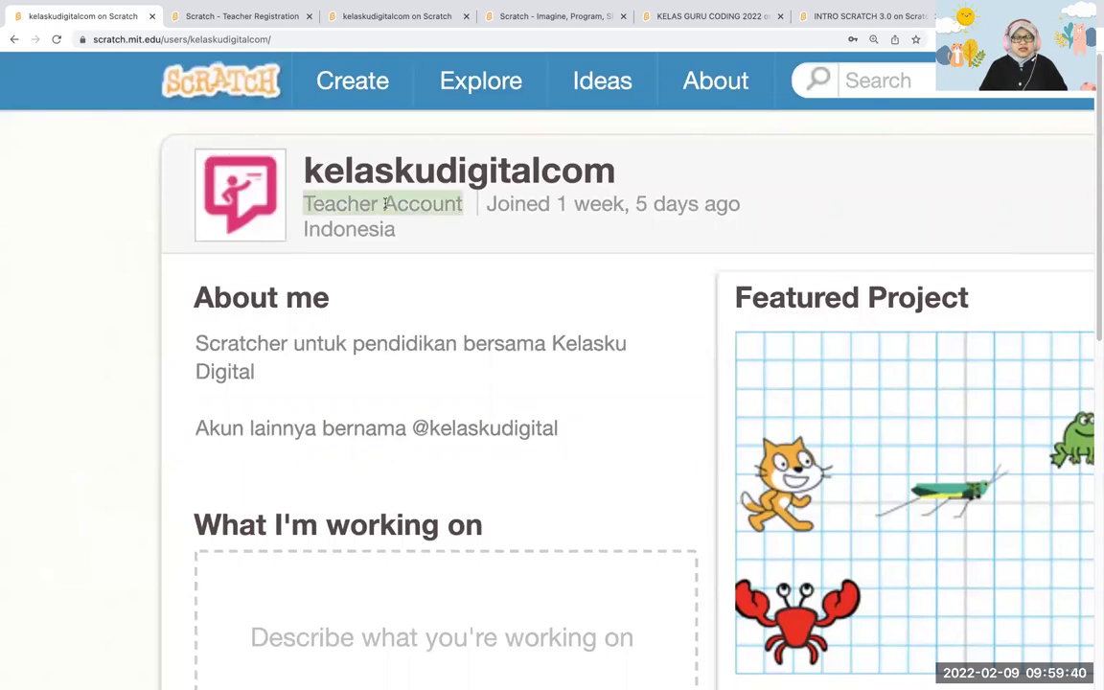
# Look over the profile's About me, Featured Project, Classes and Shared Projects sections at a reduced page zoom
pyautogui.click(79, 165)
pyautogui.press('super+minus')
pyautogui.press('super+minus')
pyautogui.press('super+minus')
pyautogui.press('super+minus')
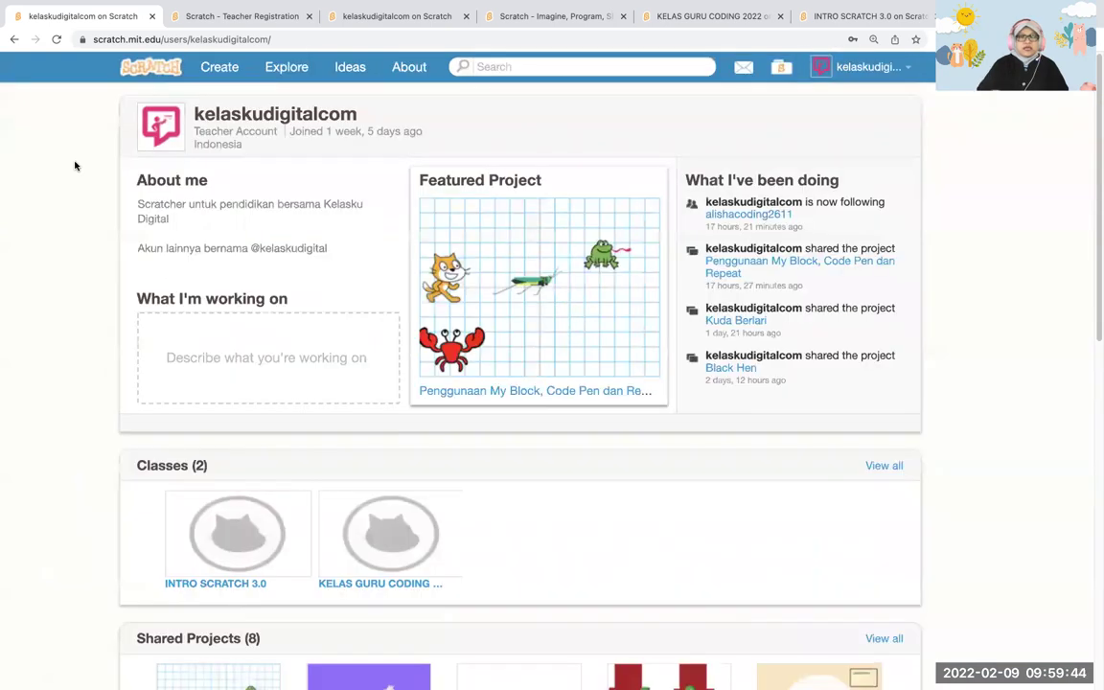
pyautogui.scroll(-3, 387, 427)
pyautogui.scroll(3, 388, 426)
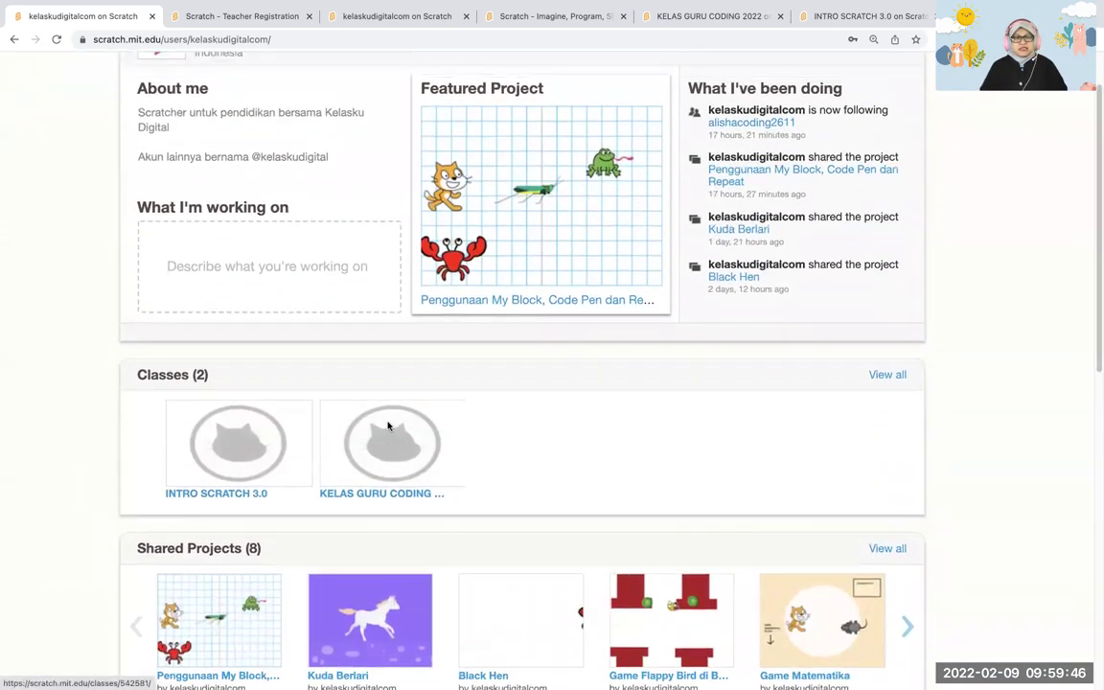
pyautogui.moveTo(136, 180); pyautogui.dragTo(674, 197)
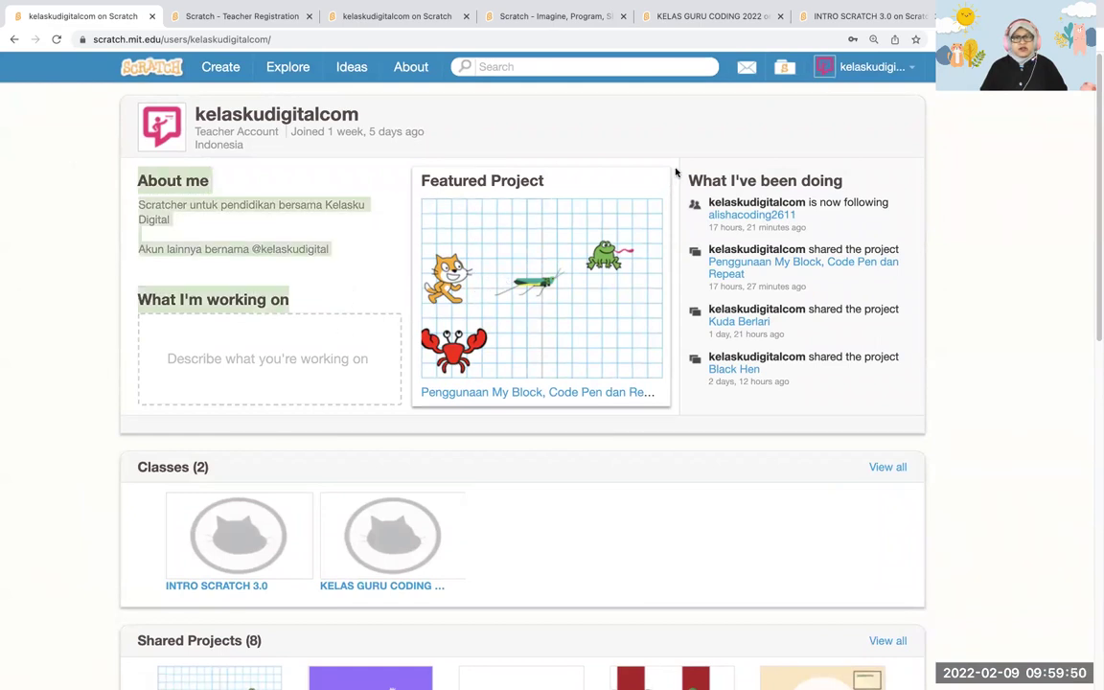
pyautogui.click(677, 174)
pyautogui.scroll(-3, 506, 407)
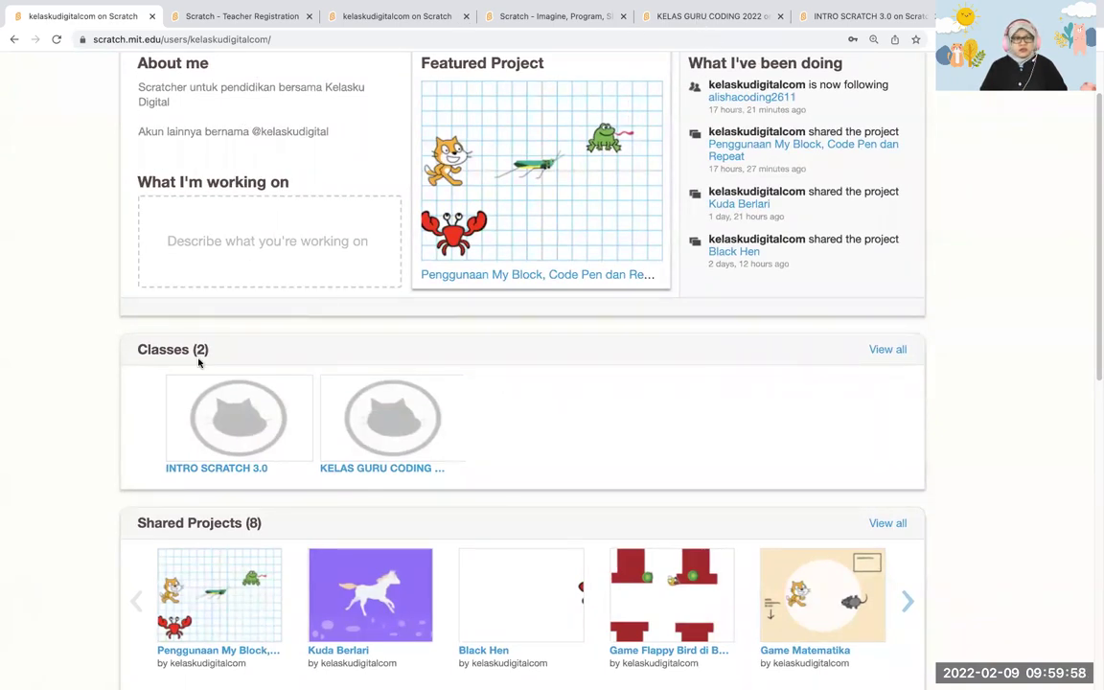
# Outline the Classes section and its two classes in red, add an arrow towards them, and clear the annotations
pyautogui.moveTo(130, 337)
pyautogui.mouseDown()
pyautogui.moveTo(146, 468)
pyautogui.moveTo(403, 493)
pyautogui.moveTo(528, 436)
pyautogui.moveTo(445, 313)
pyautogui.moveTo(298, 312)
pyautogui.moveTo(115, 343)
pyautogui.moveTo(180, 363)
pyautogui.moveTo(313, 365)
pyautogui.moveTo(316, 446)
pyautogui.moveTo(230, 486)
pyautogui.moveTo(156, 467)
pyautogui.moveTo(155, 362)
pyautogui.mouseUp()
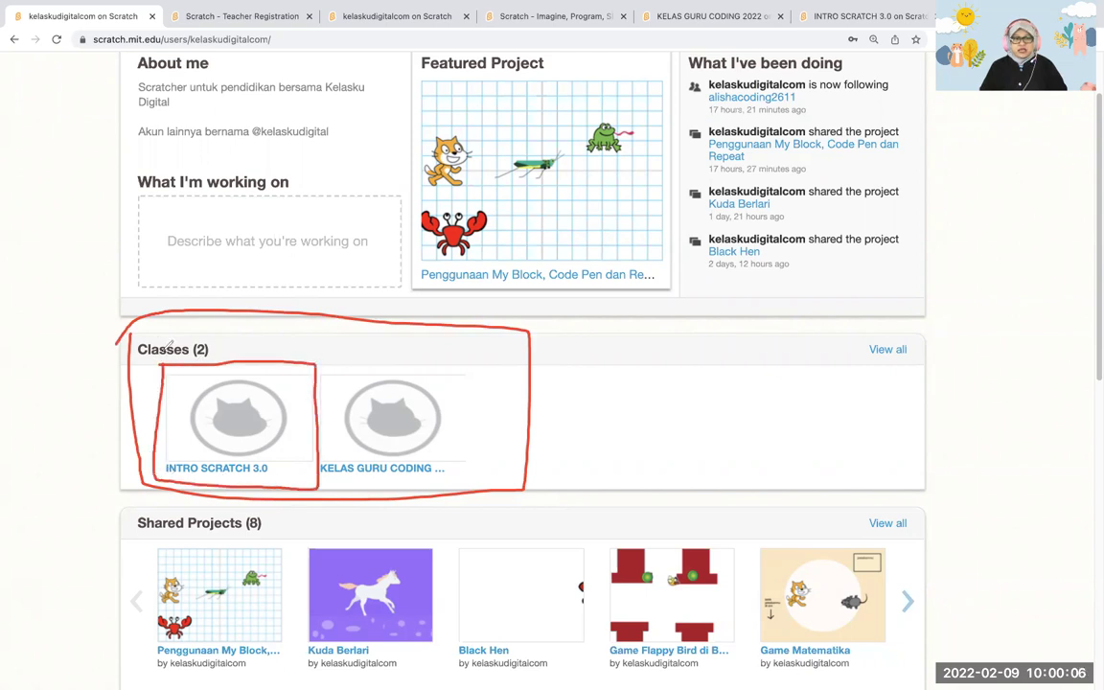
pyautogui.moveTo(317, 363)
pyautogui.mouseDown()
pyautogui.moveTo(313, 467)
pyautogui.moveTo(446, 483)
pyautogui.moveTo(508, 401)
pyautogui.moveTo(446, 348)
pyautogui.moveTo(338, 347)
pyautogui.mouseUp()
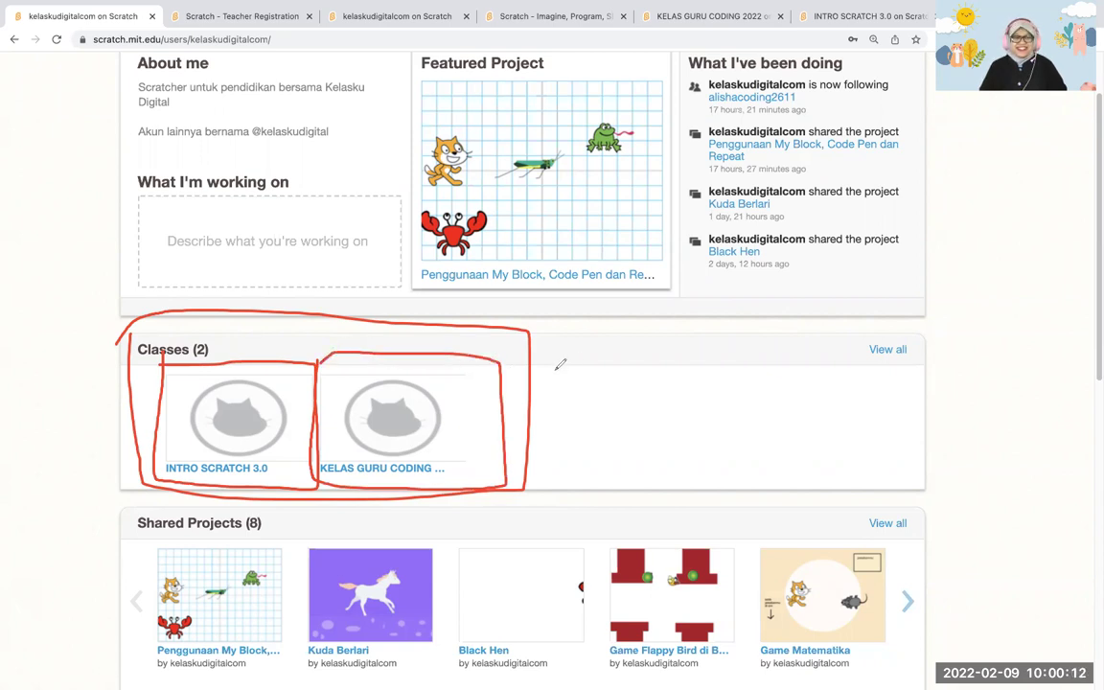
pyautogui.moveTo(768, 389)
pyautogui.mouseDown()
pyautogui.moveTo(567, 410)
pyautogui.moveTo(575, 431)
pyautogui.mouseUp()
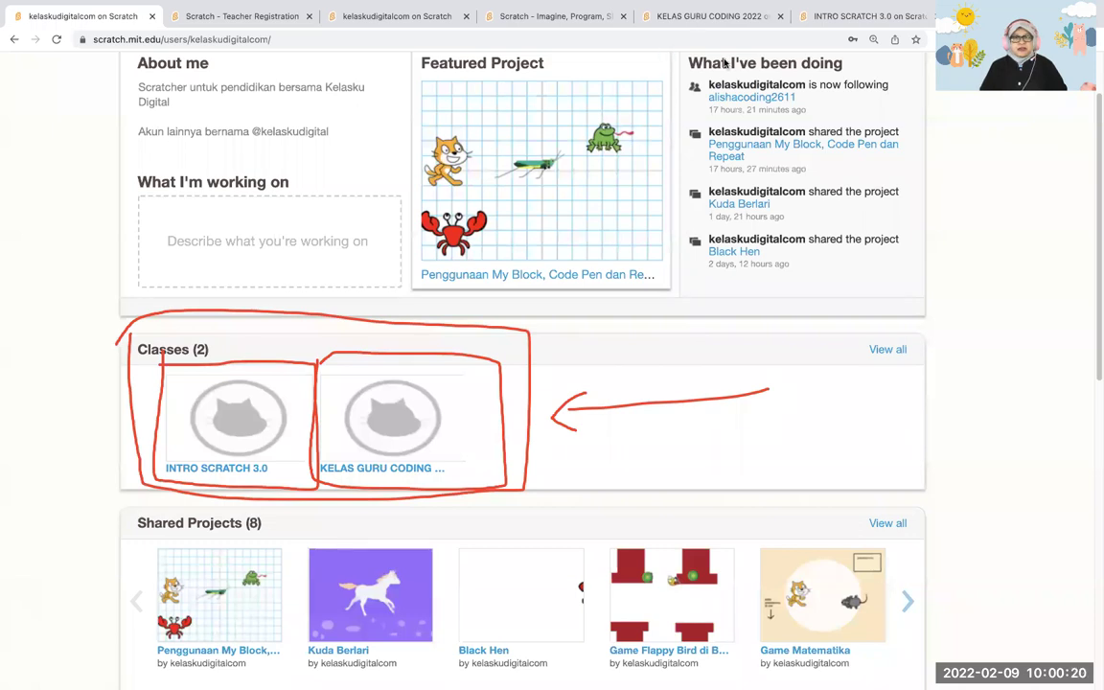
pyautogui.press('Escape')
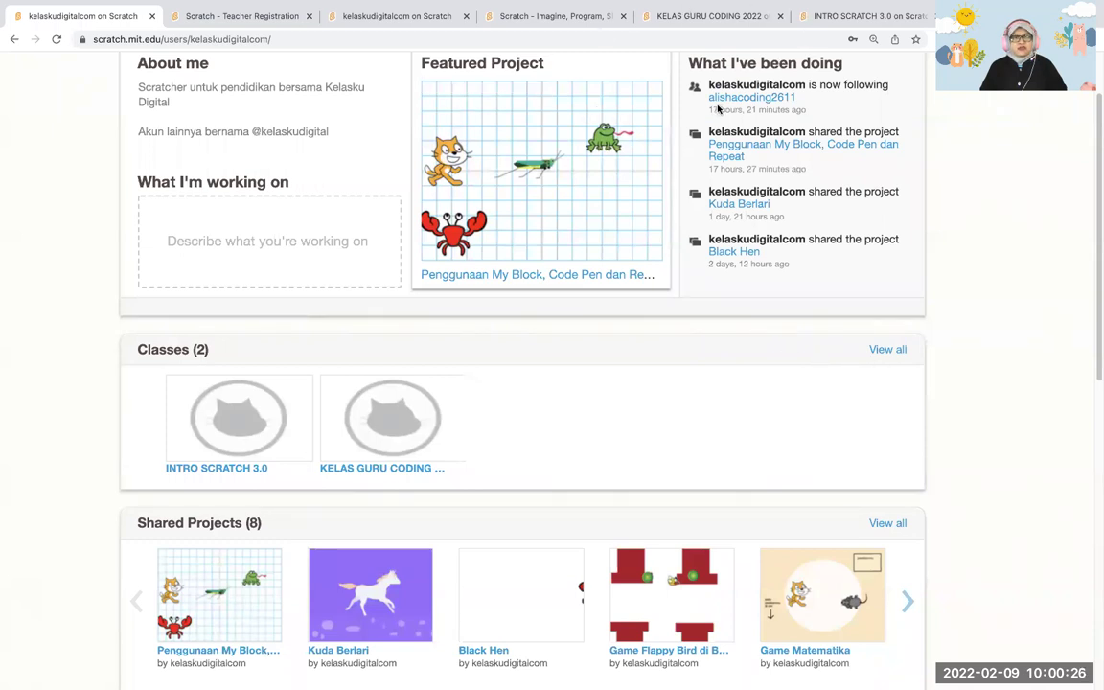
# Show the account's full class list, bring up the KELAS GURU CODING 2022 class page, and outline its class picture in red
pyautogui.click(408, 20)
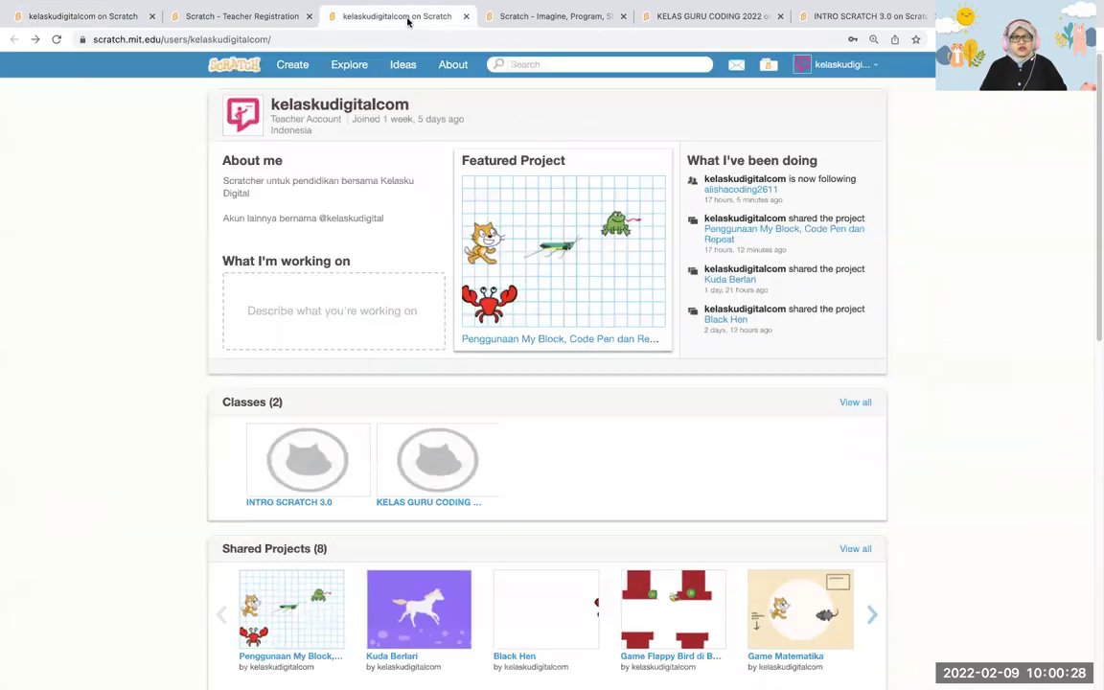
pyautogui.click(558, 16)
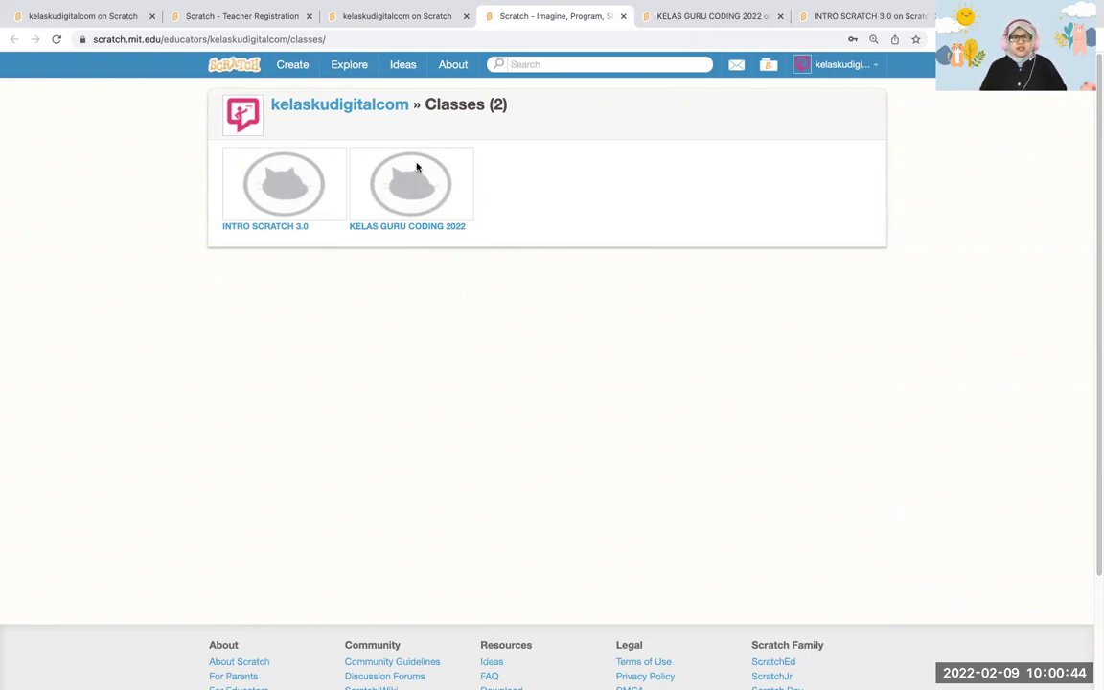
pyautogui.click(681, 16)
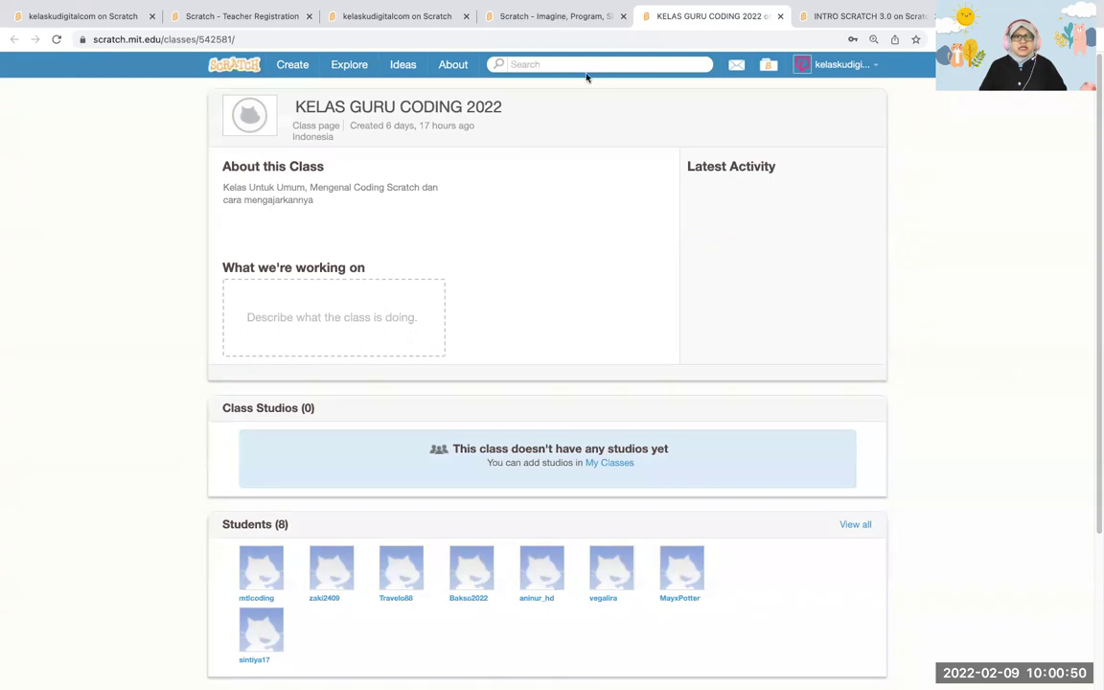
pyautogui.moveTo(214, 84)
pyautogui.mouseDown()
pyautogui.moveTo(206, 135)
pyautogui.moveTo(269, 77)
pyautogui.moveTo(214, 83)
pyautogui.mouseUp()
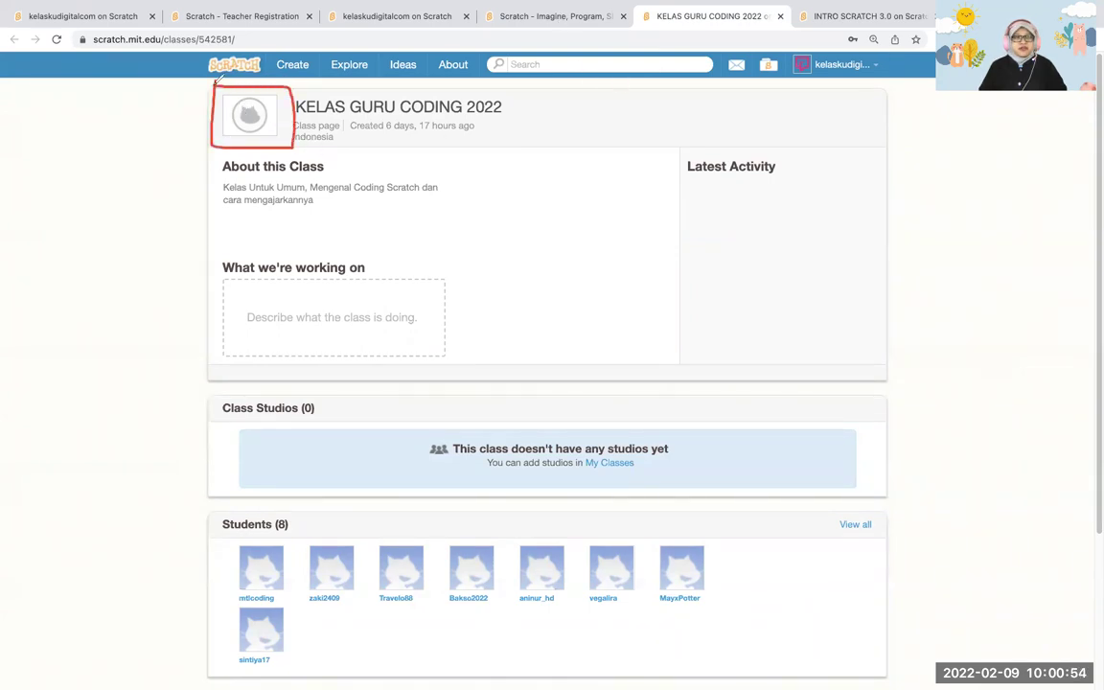
# Add a red arrow towards the class picture, outline the class description and Students section in red, and clear the annotations
pyautogui.moveTo(153, 114)
pyautogui.mouseDown()
pyautogui.moveTo(192, 112)
pyautogui.moveTo(178, 124)
pyautogui.mouseUp()
pyautogui.moveTo(220, 173)
pyautogui.mouseDown()
pyautogui.moveTo(331, 220)
pyautogui.moveTo(462, 163)
pyautogui.moveTo(219, 168)
pyautogui.mouseUp()
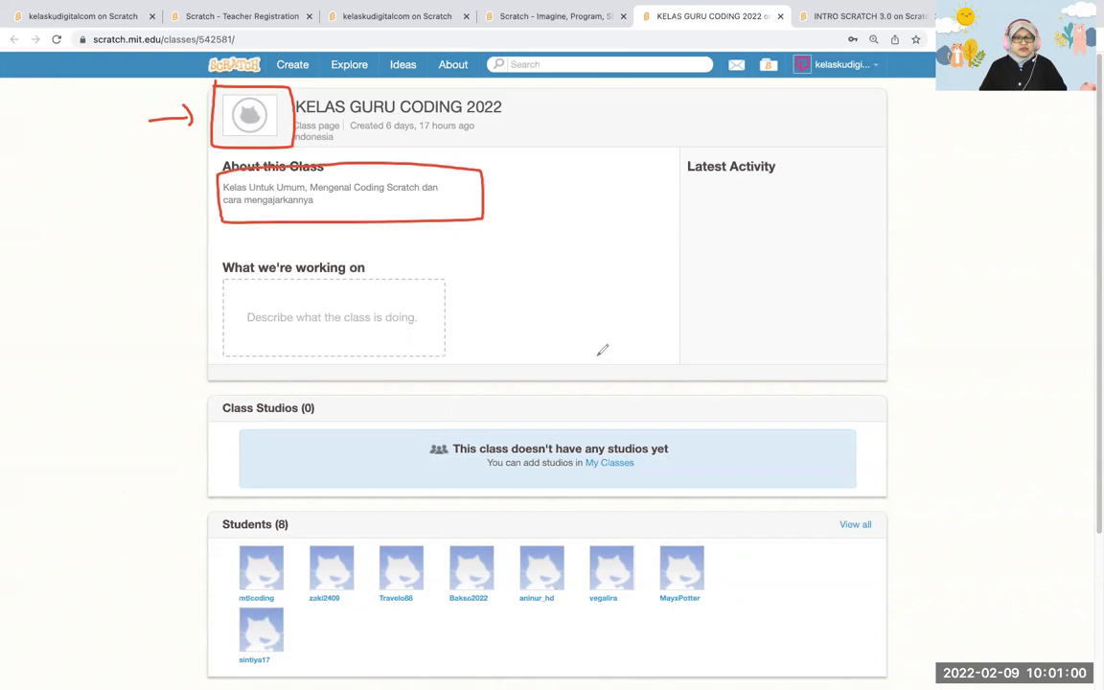
pyautogui.moveTo(209, 500)
pyautogui.mouseDown()
pyautogui.moveTo(692, 504)
pyautogui.moveTo(774, 639)
pyautogui.moveTo(530, 686)
pyautogui.moveTo(289, 685)
pyautogui.moveTo(182, 642)
pyautogui.moveTo(199, 510)
pyautogui.moveTo(227, 500)
pyautogui.mouseUp()
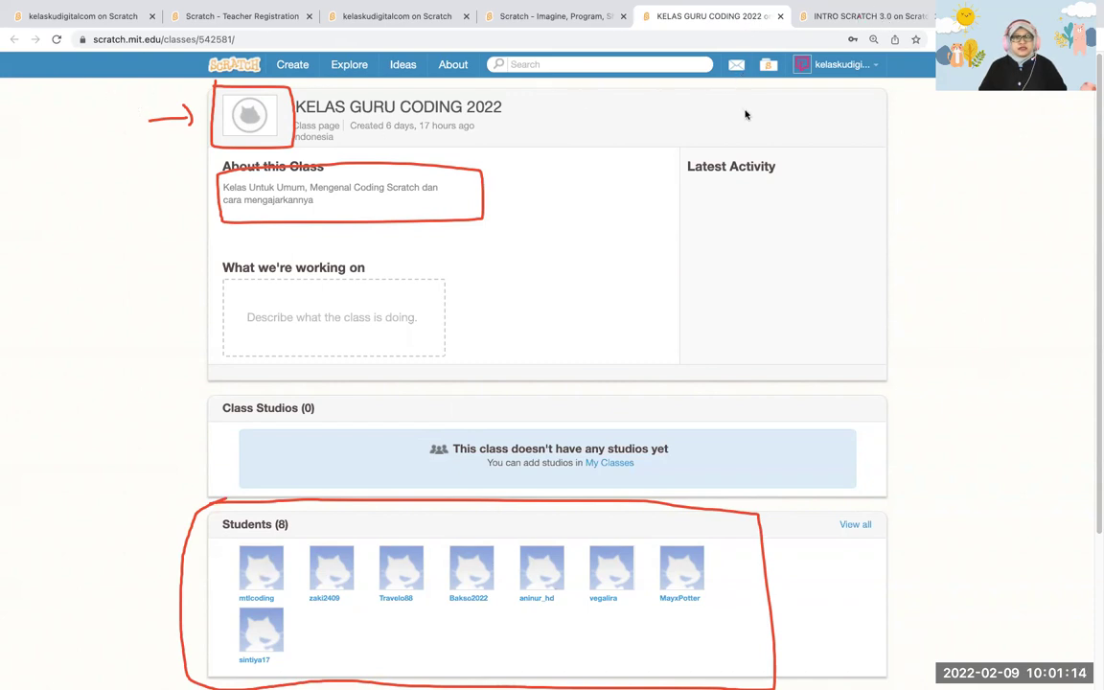
pyautogui.press('Escape')
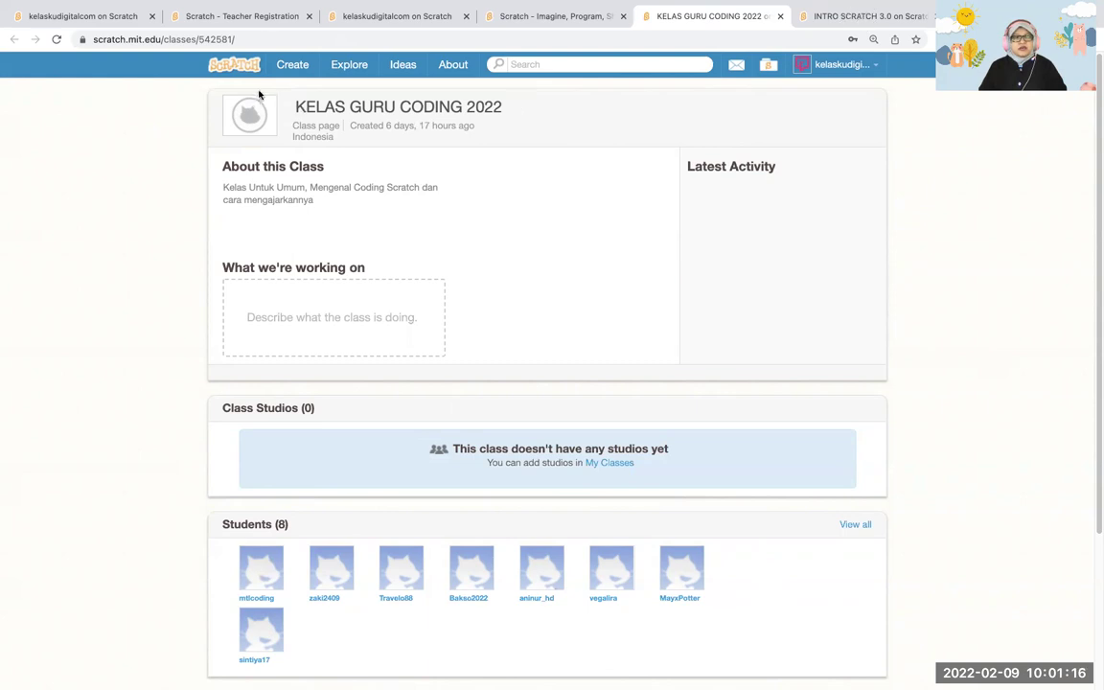
# Look over the INTRO SCRATCH 3.0 class page down to its Students section and open the first listed student's profile
pyautogui.click(821, 19)
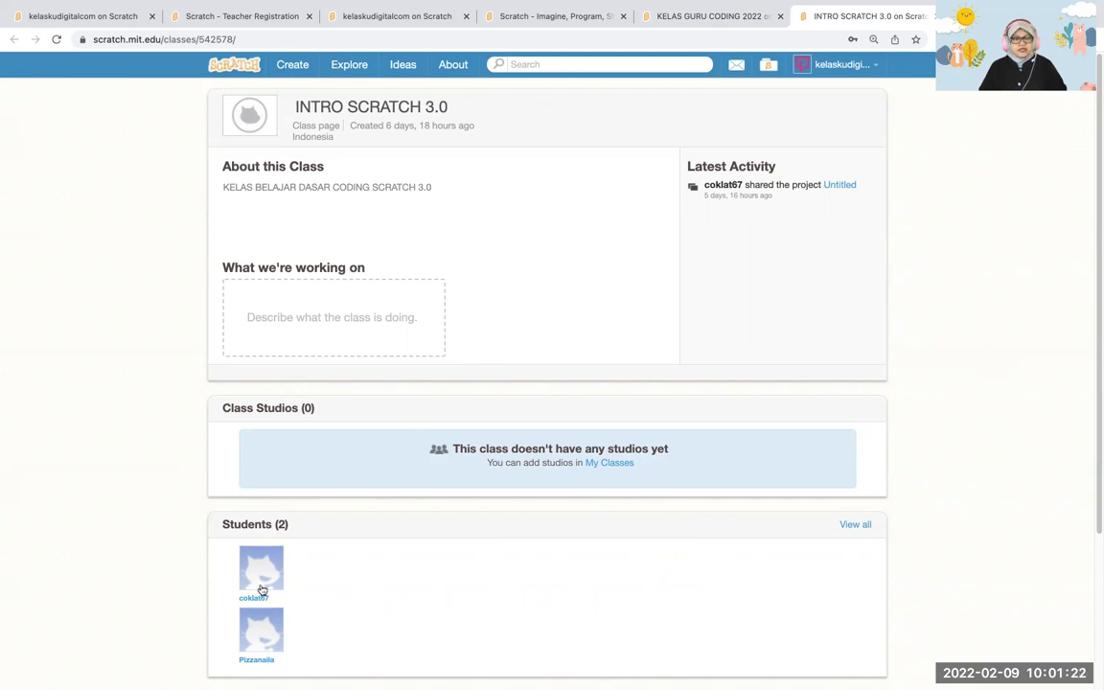
pyautogui.scroll(-1, 334, 559)
pyautogui.scroll(-2, 334, 556)
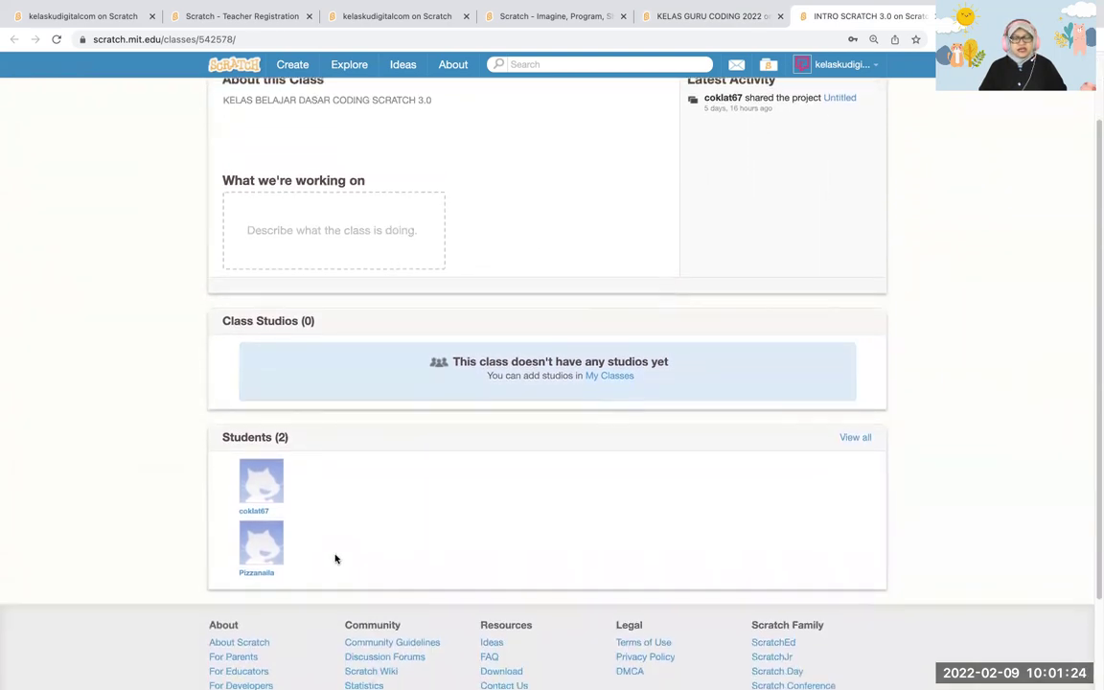
pyautogui.scroll(-1, 336, 525)
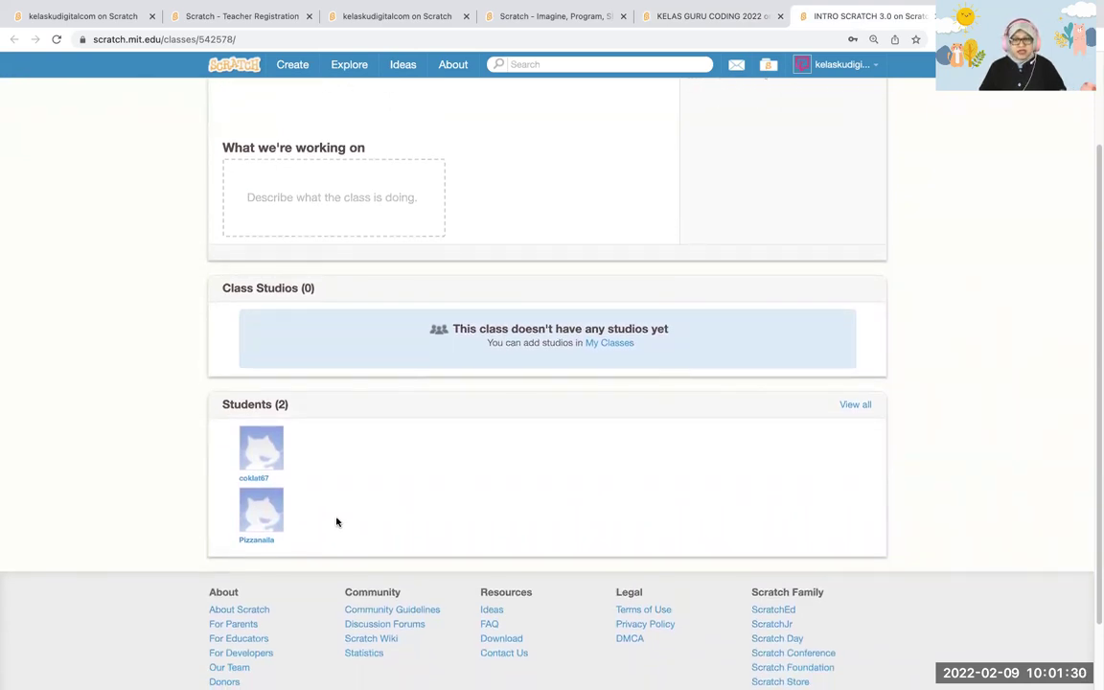
pyautogui.scroll(-2, 335, 520)
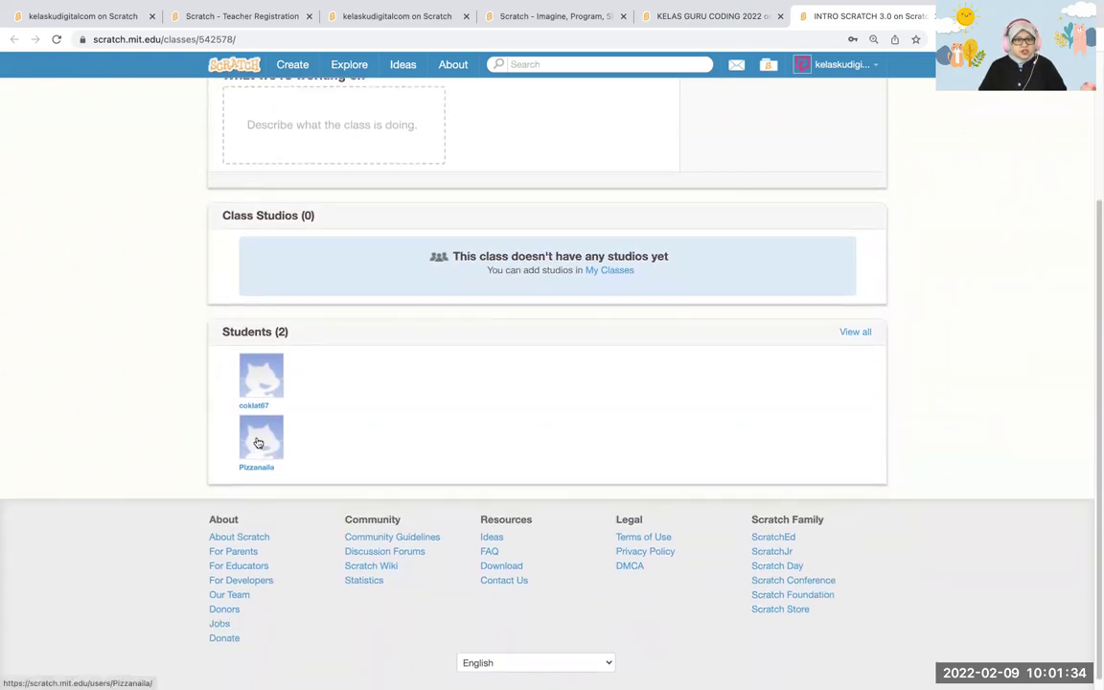
pyautogui.click(262, 386)
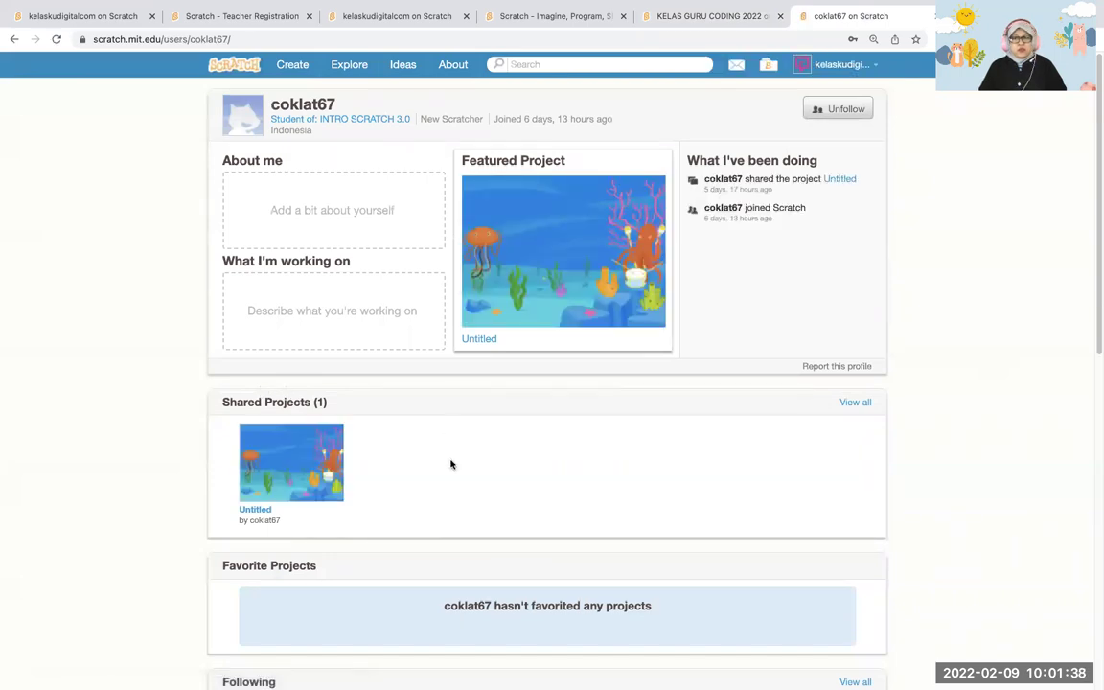
# Open the student's shared Untitled project, run it, and view it in full-screen mode before returning to the project page
pyautogui.click(311, 481)
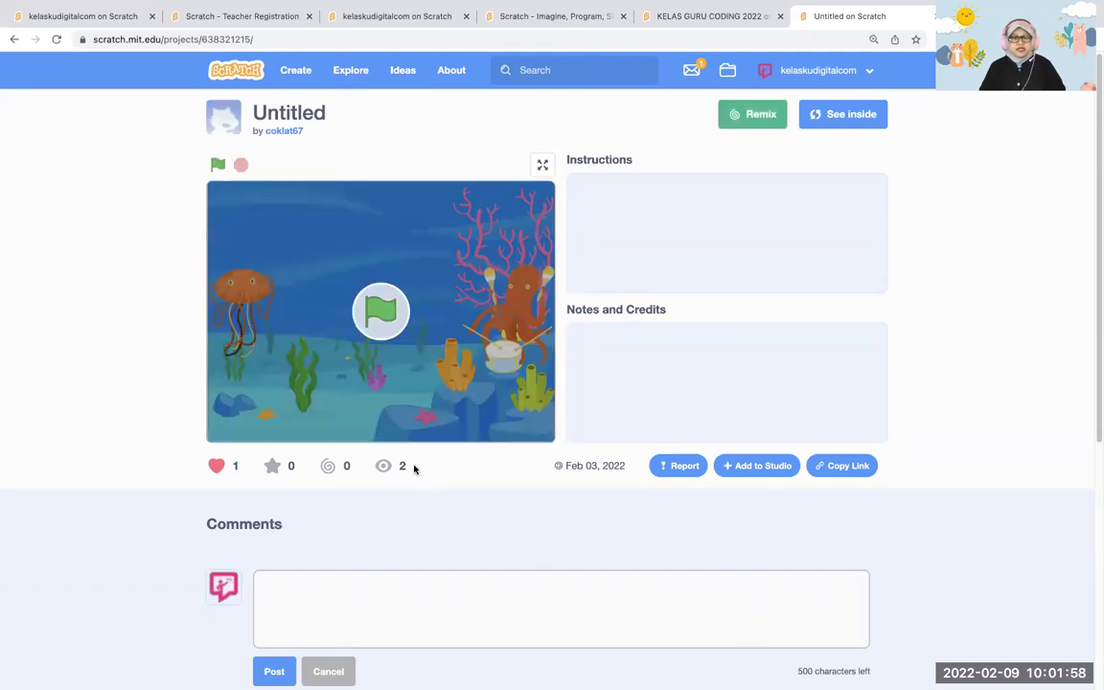
pyautogui.click(382, 319)
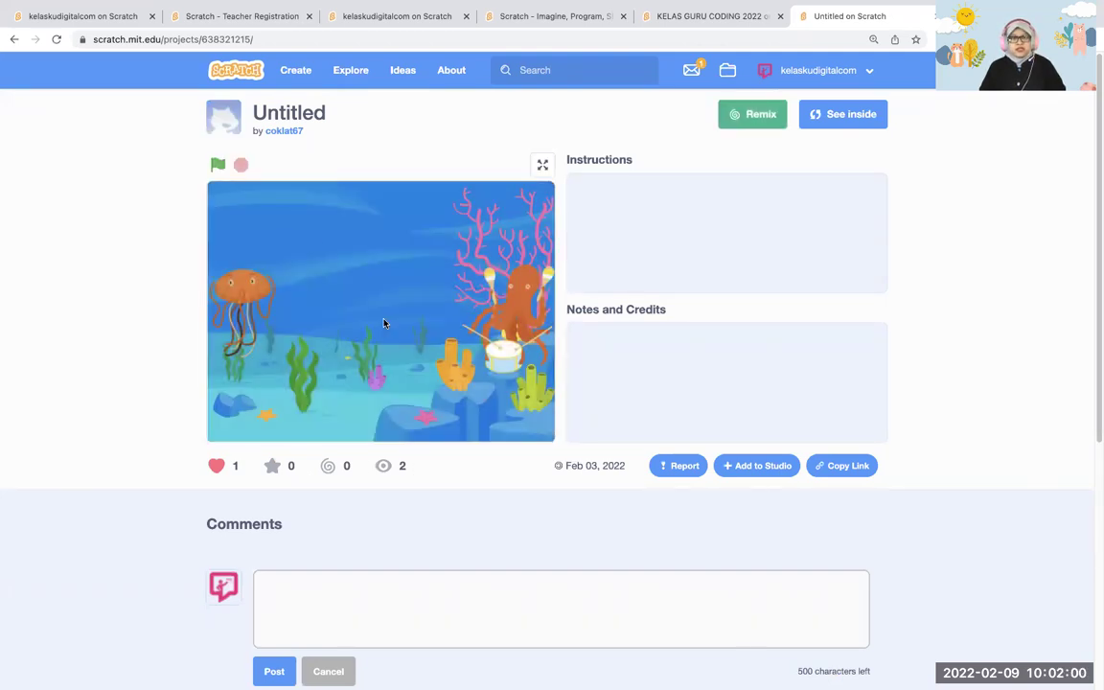
pyautogui.click(542, 167)
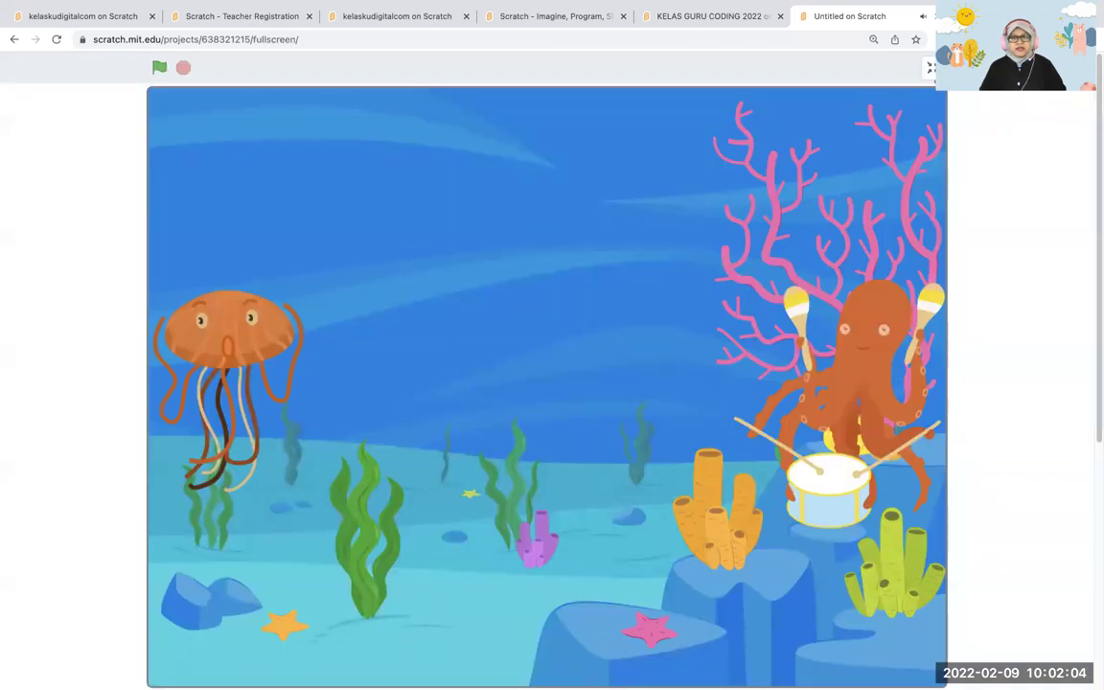
pyautogui.press('Escape')
# Look inside the student's project and examine the code of the Octopus and Jellyfish sprites
pyautogui.click(852, 115)
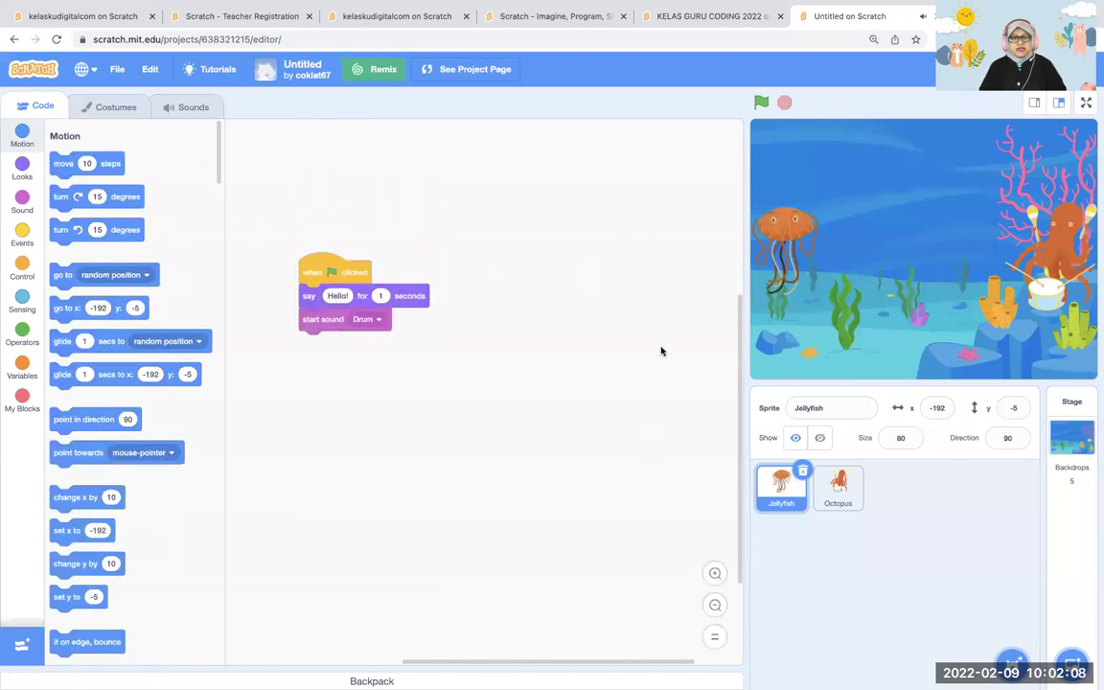
pyautogui.click(839, 494)
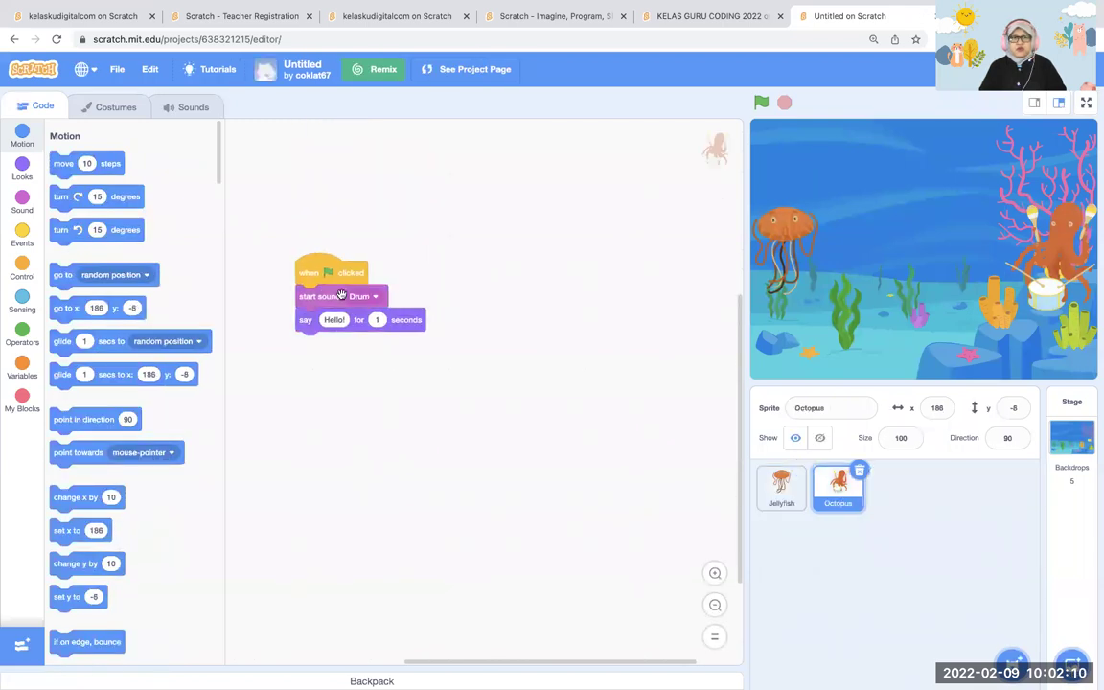
pyautogui.click(714, 574)
pyautogui.click(714, 574)
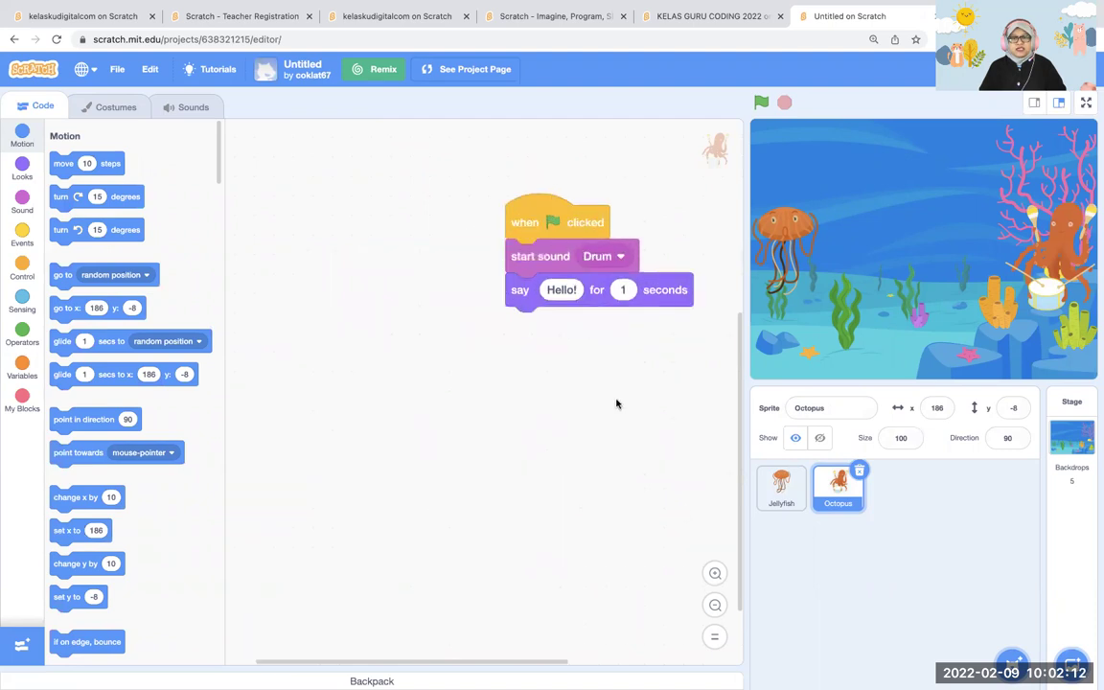
pyautogui.click(781, 489)
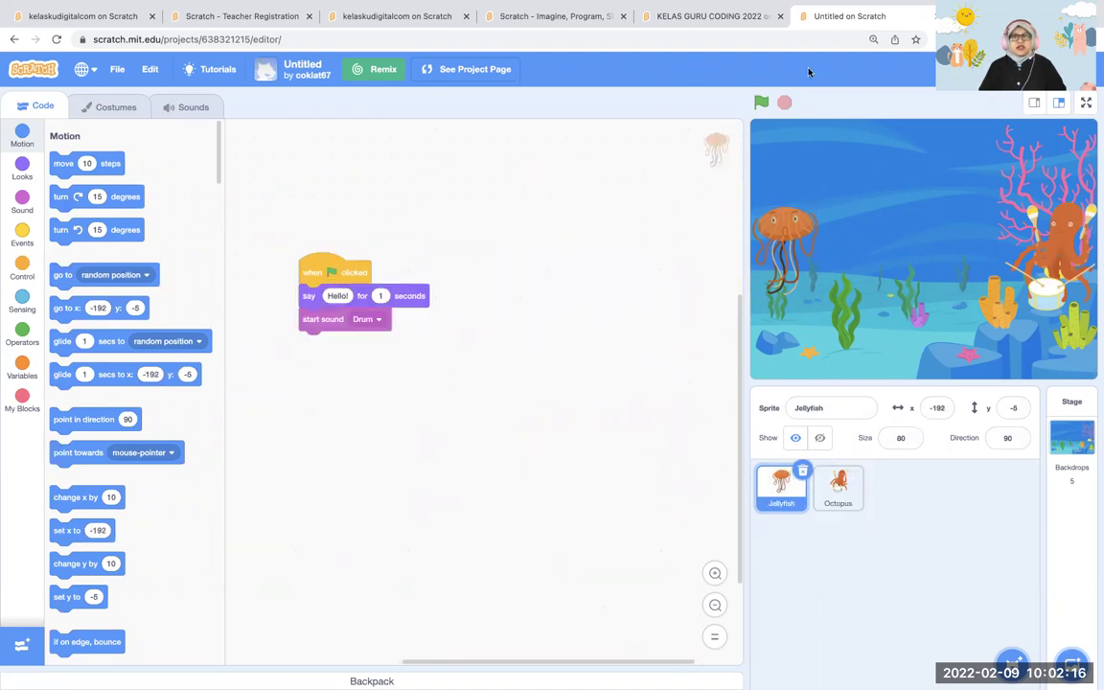
# Leave the project editor for the teacher account's own profile and look over its Classes and Shared Projects sections
pyautogui.click(1045, 69)
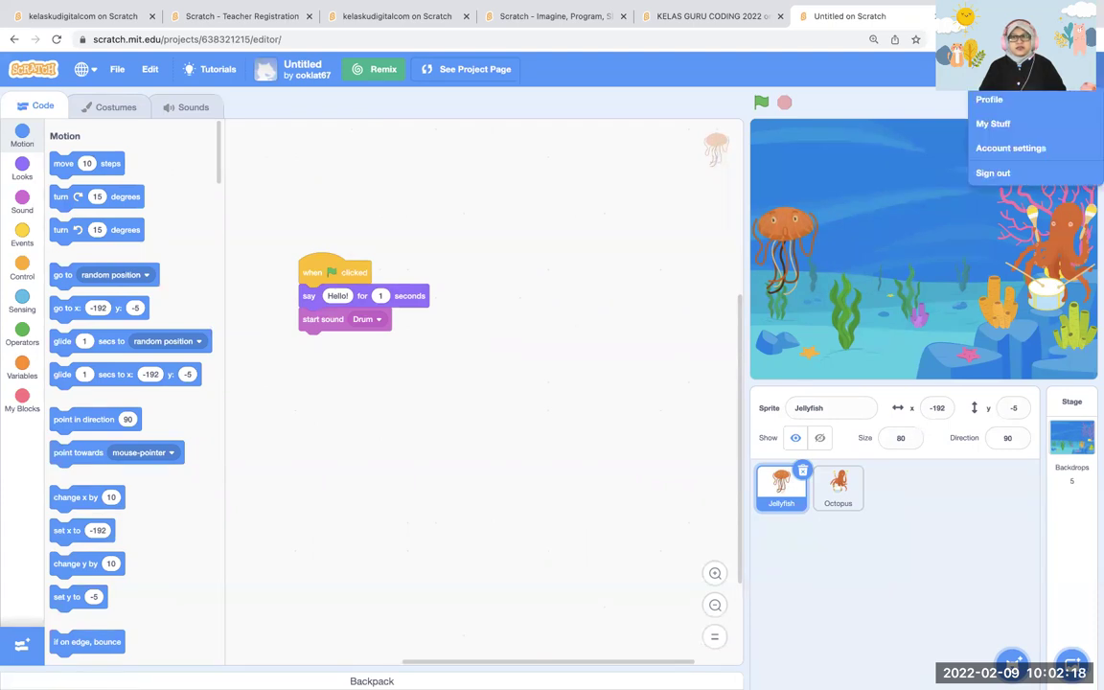
pyautogui.click(992, 100)
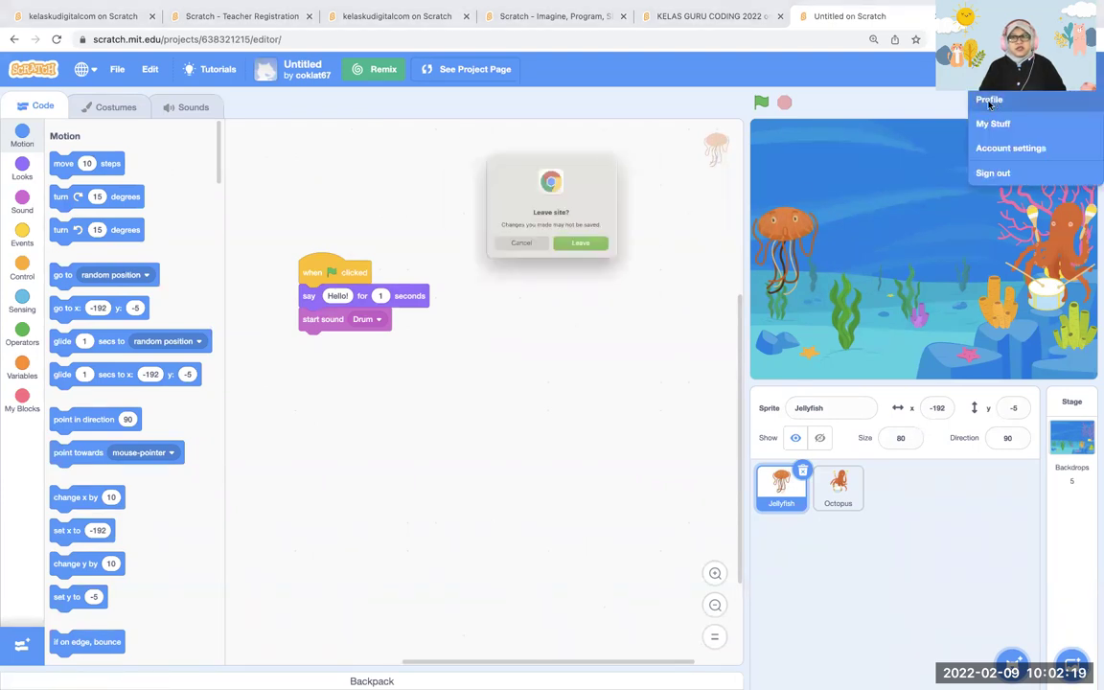
pyautogui.click(590, 255)
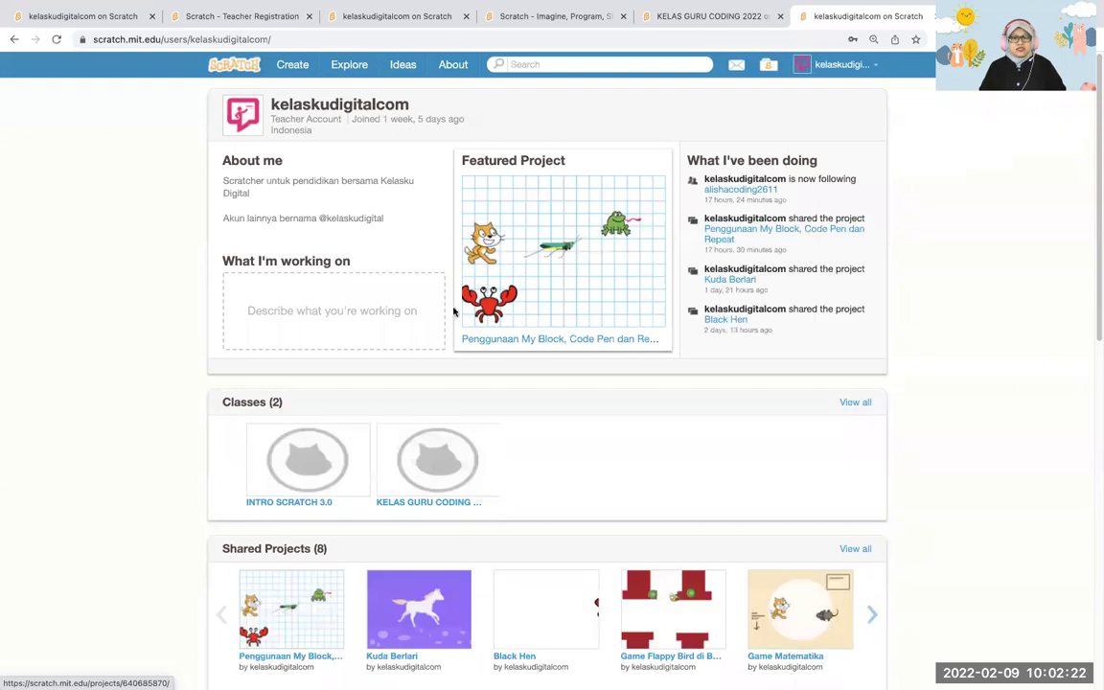
pyautogui.scroll(-3, 702, 427)
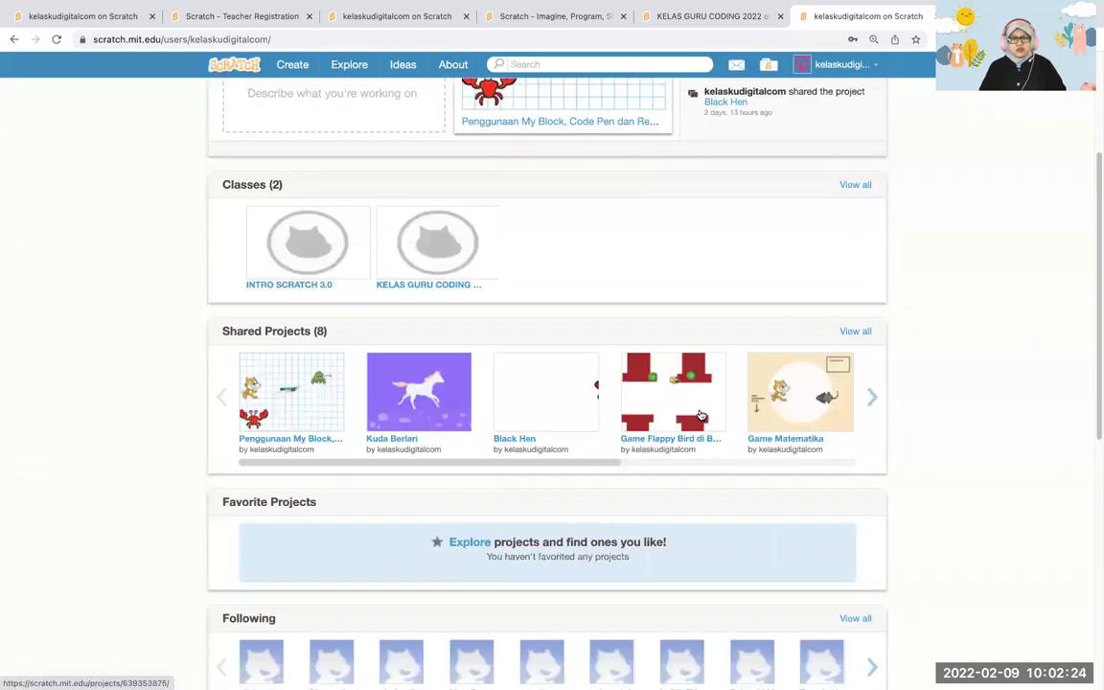
pyautogui.scroll(3, 703, 417)
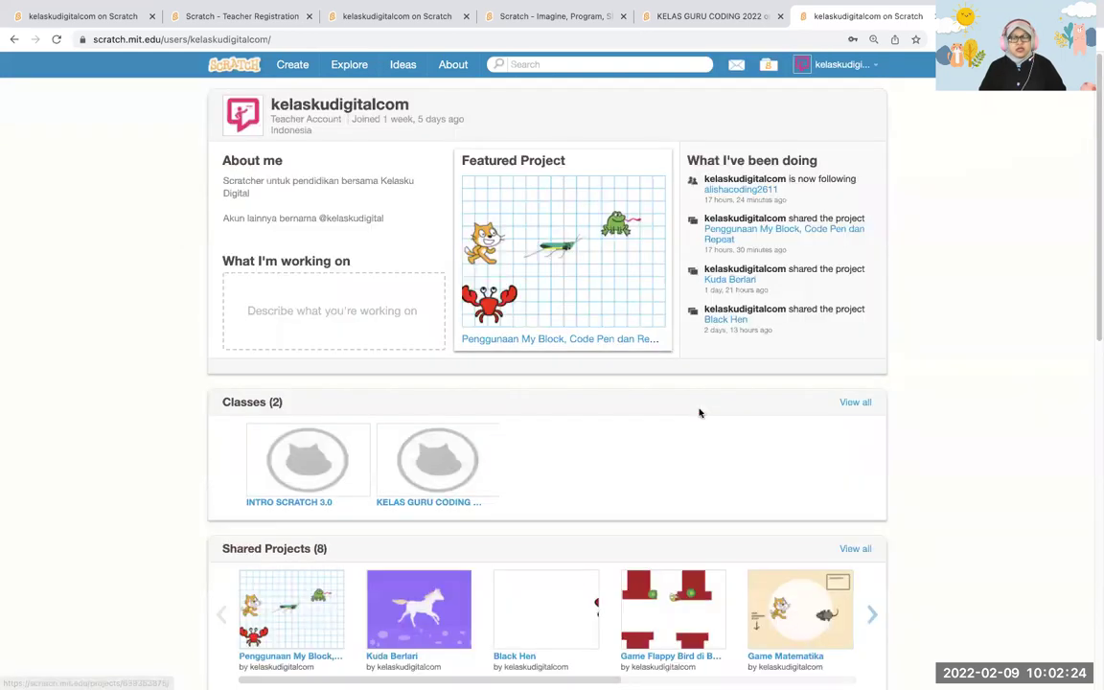
# Open the account's My Classes page and revisit the teacher account request form
pyautogui.click(819, 65)
pyautogui.click(791, 135)
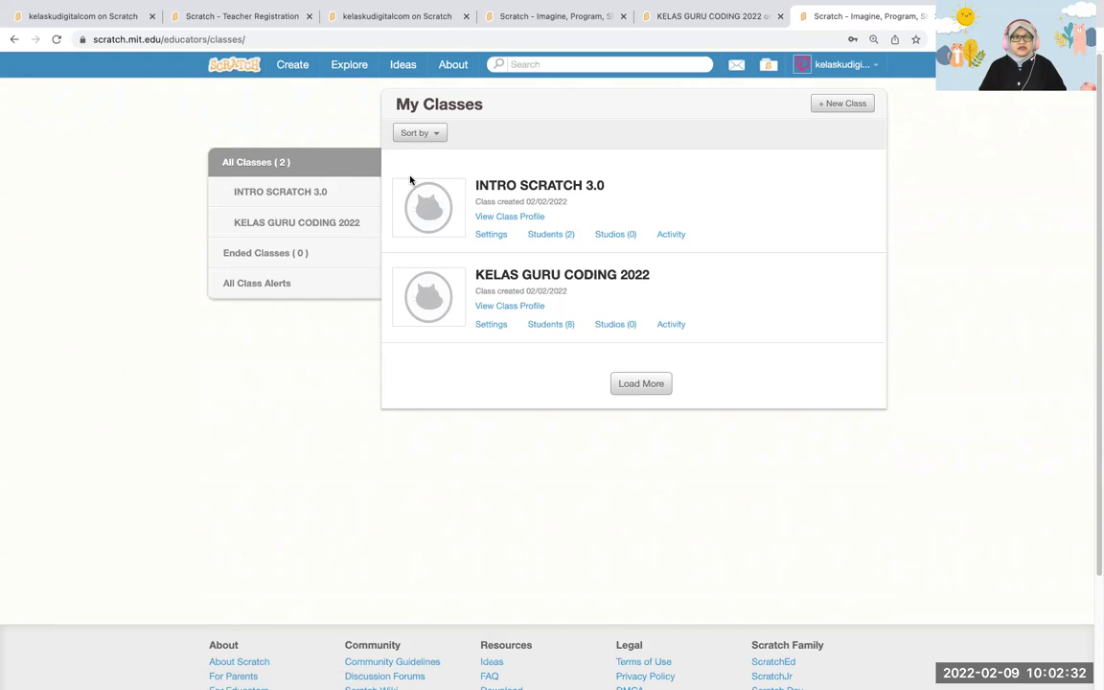
pyautogui.click(249, 19)
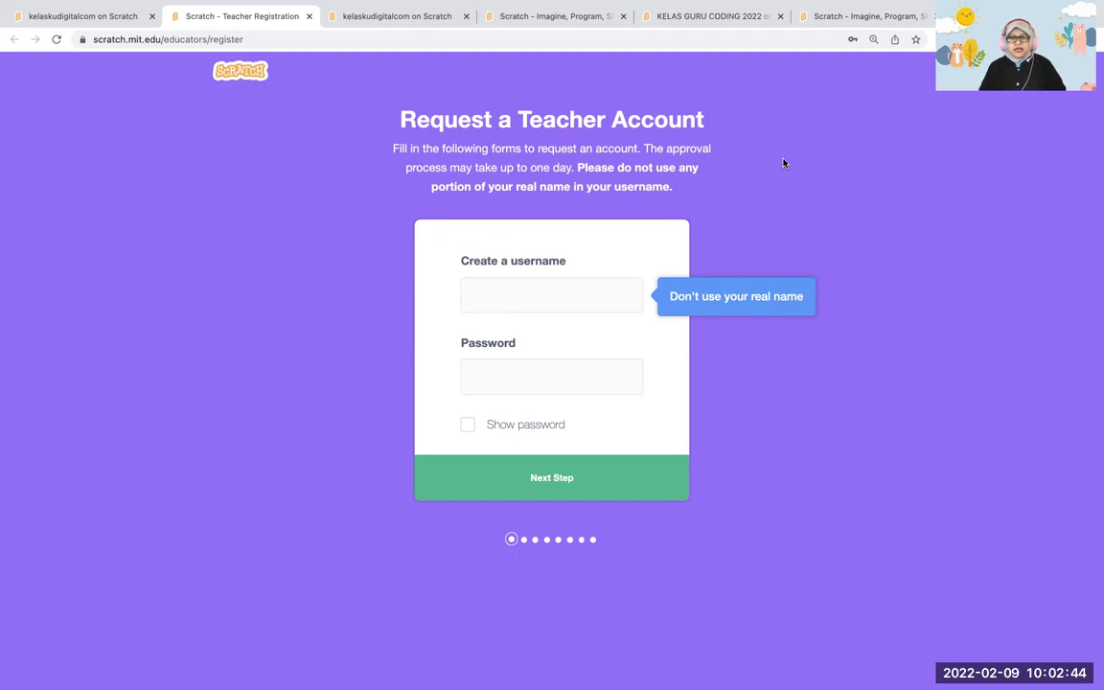
# Return to the My Classes page, outline the New Class button in red, and draw an arrow pointing at it
pyautogui.click(842, 15)
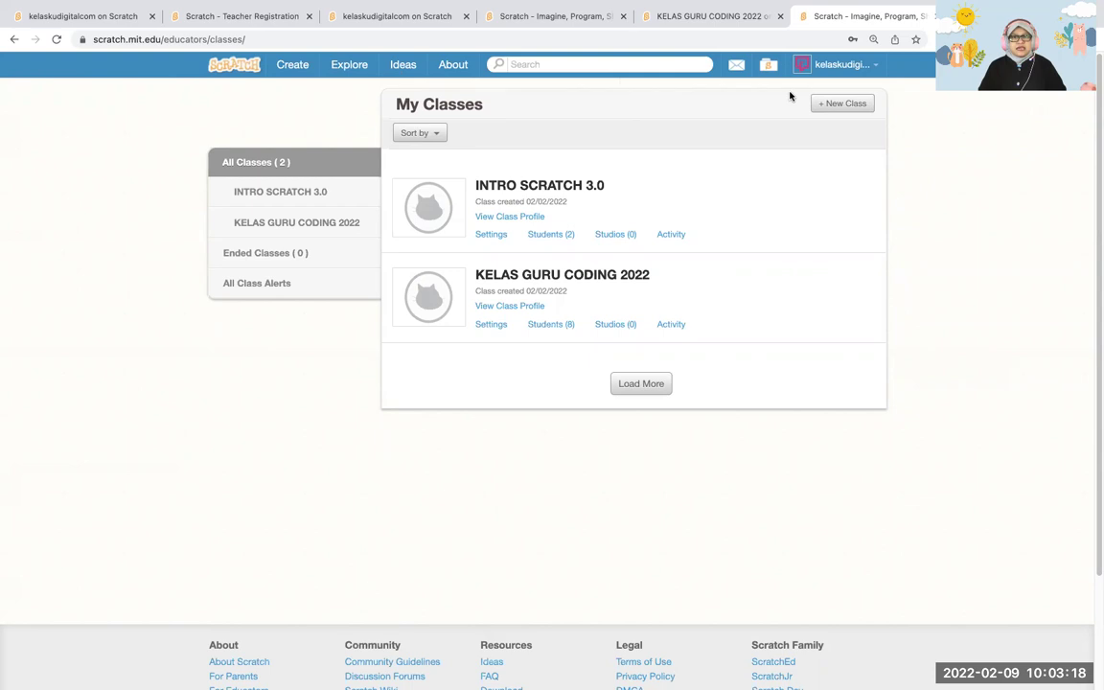
pyautogui.moveTo(794, 92)
pyautogui.mouseDown()
pyautogui.moveTo(796, 137)
pyautogui.moveTo(922, 130)
pyautogui.moveTo(868, 79)
pyautogui.moveTo(830, 80)
pyautogui.mouseUp()
pyautogui.moveTo(1018, 233)
pyautogui.mouseDown()
pyautogui.moveTo(907, 149)
pyautogui.moveTo(896, 177)
pyautogui.moveTo(948, 151)
pyautogui.mouseUp()
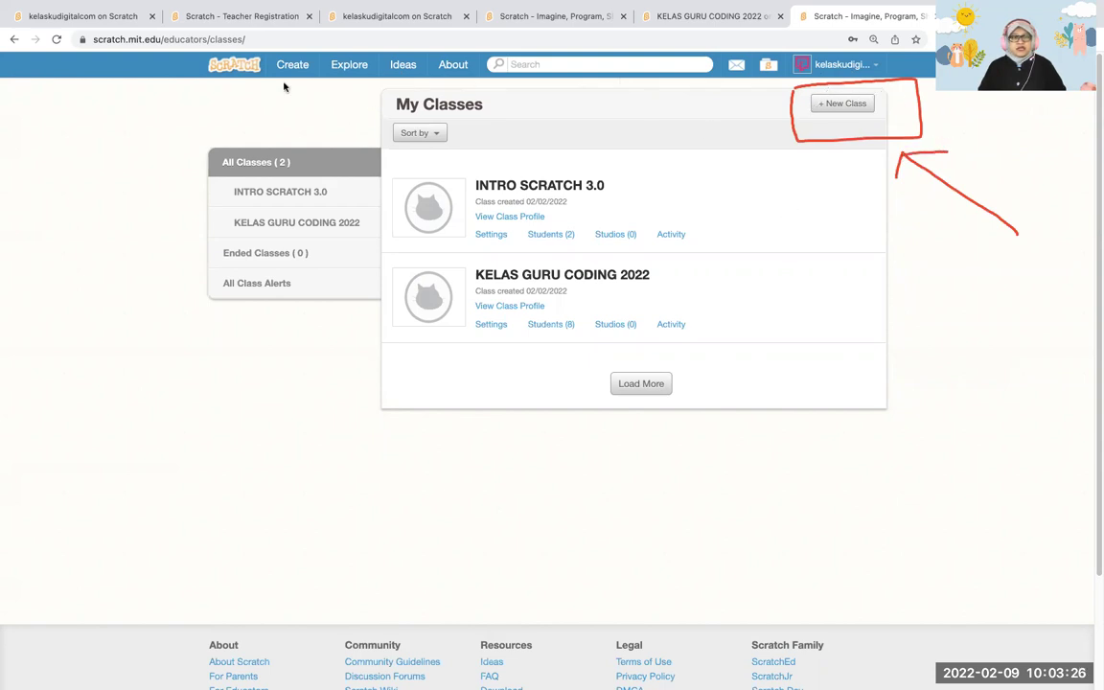
# Add a new class named "Coding Ceria" with the description "Kelas khusus belajar coding anak kelas 1-2 SD dan TK"
pyautogui.click(846, 105)
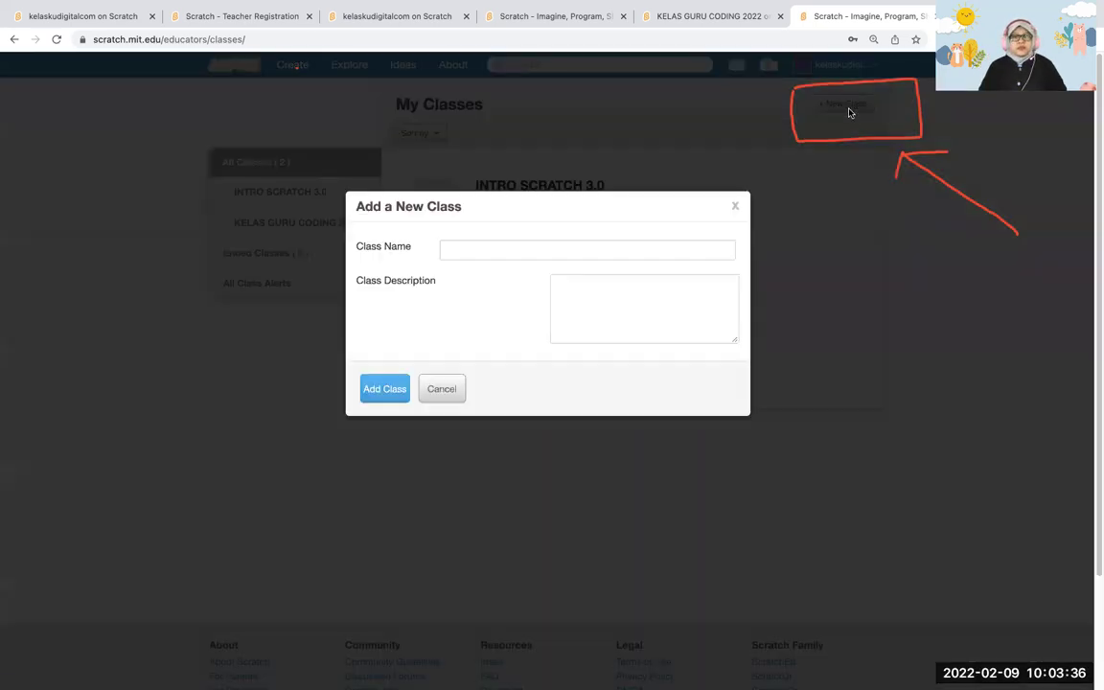
pyautogui.click(516, 248)
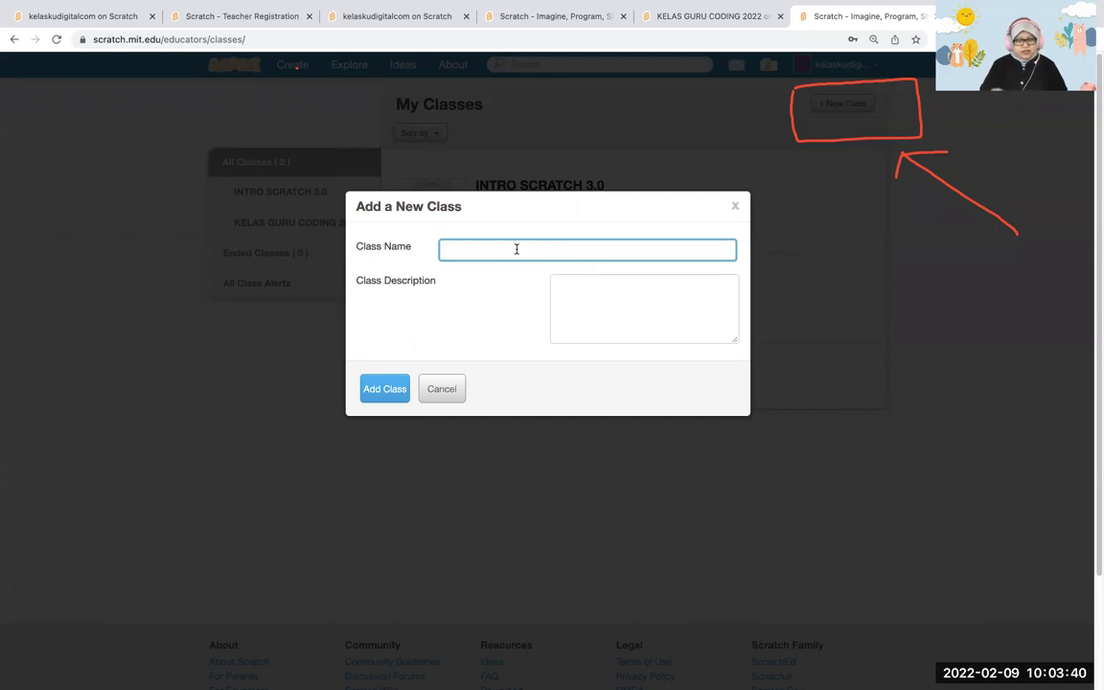
pyautogui.write('Coding Cer')
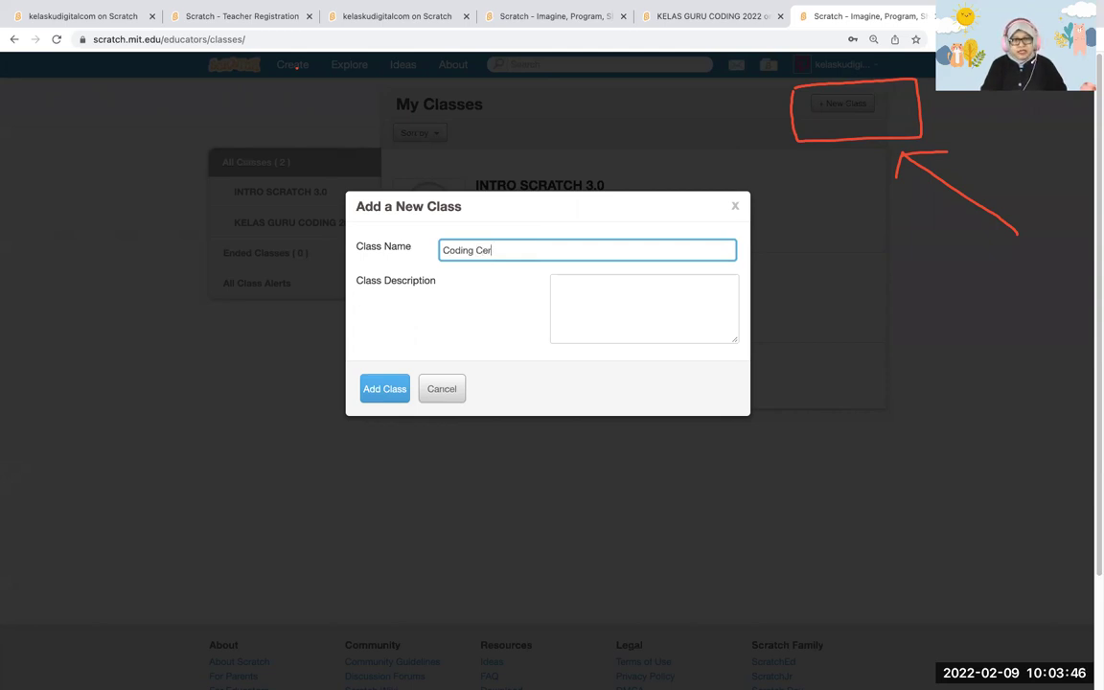
pyautogui.write('ia')
pyautogui.click(597, 300)
pyautogui.write('Kelas khusus ')
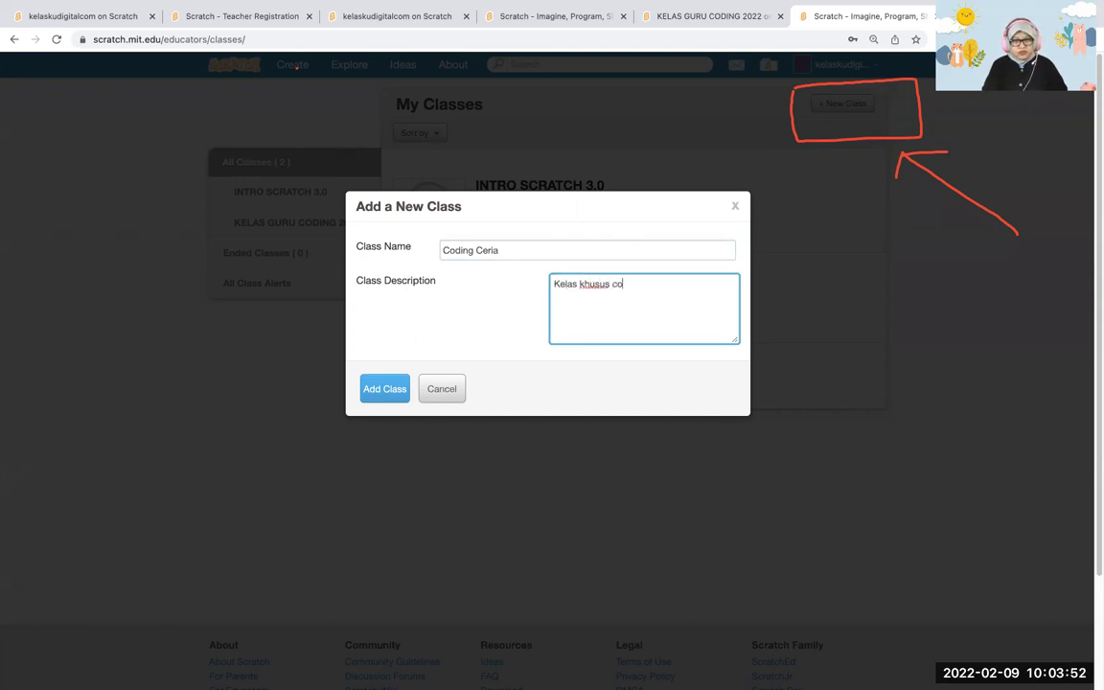
pyautogui.write('belajar coding anak kelas 1-2')
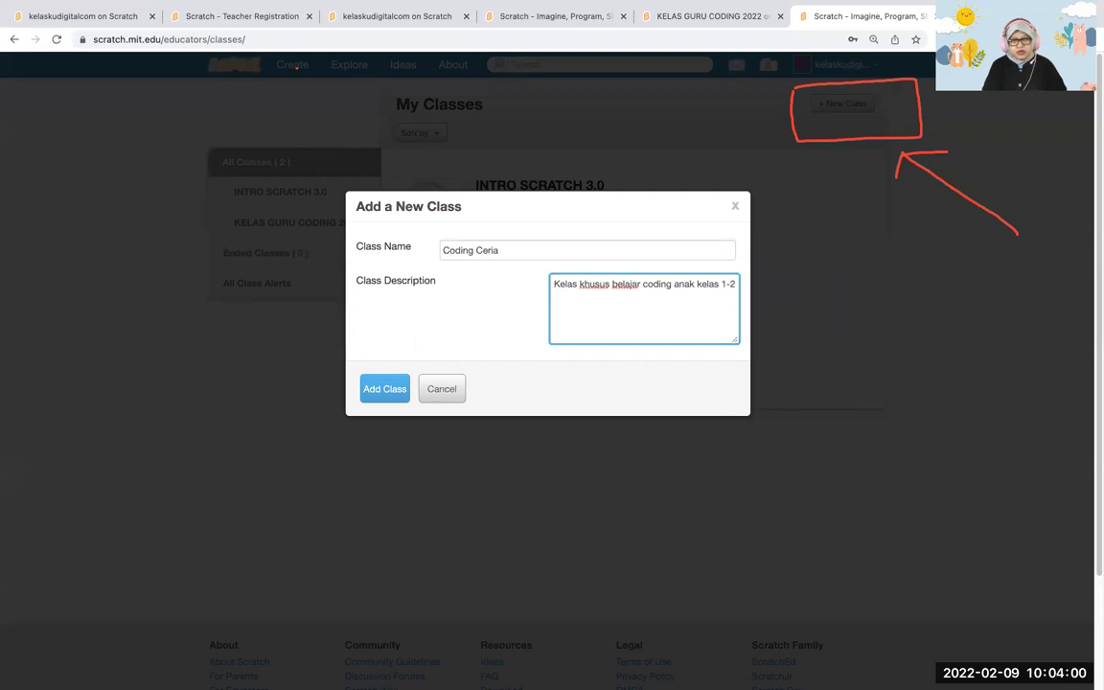
pyautogui.write('dan ')
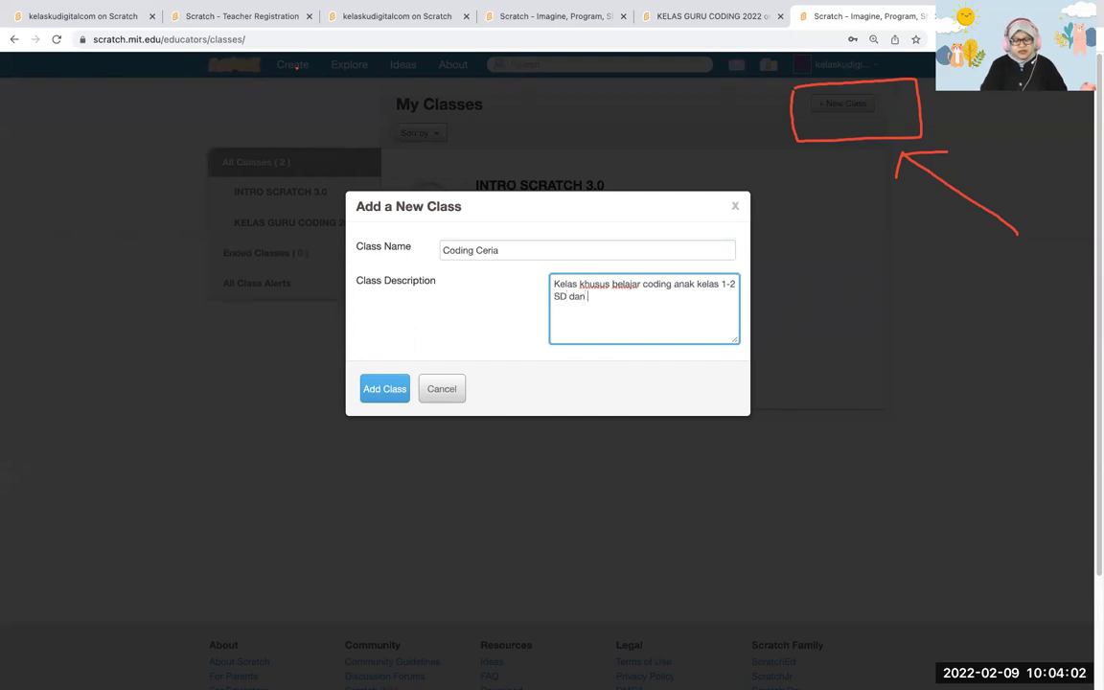
pyautogui.write('TK')
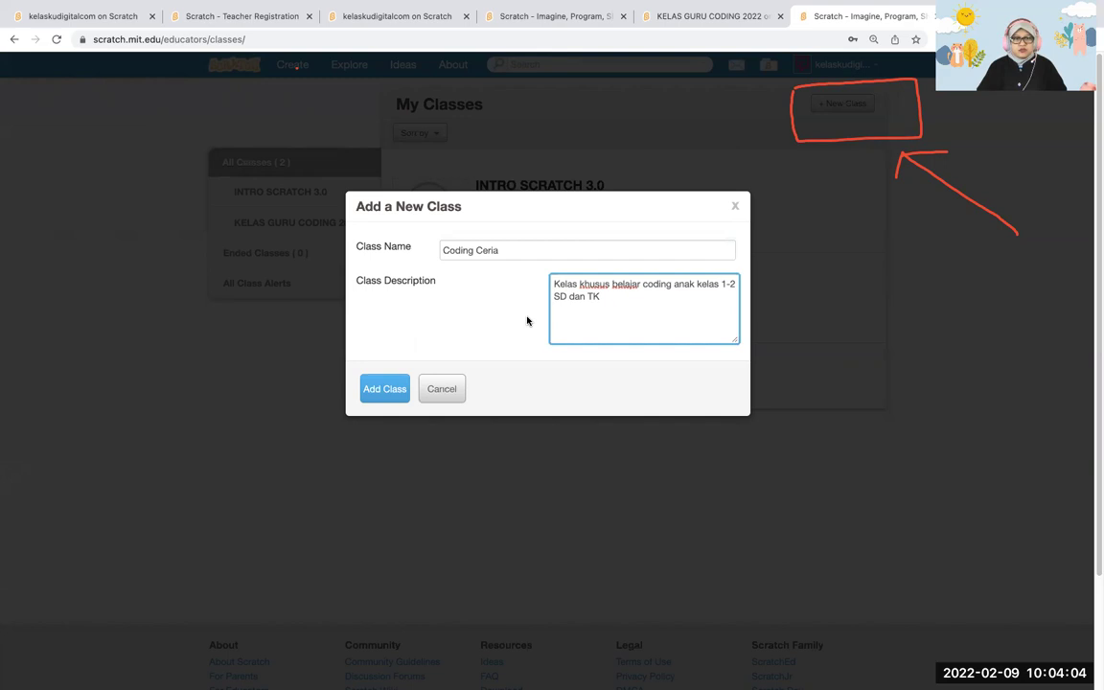
pyautogui.click(383, 393)
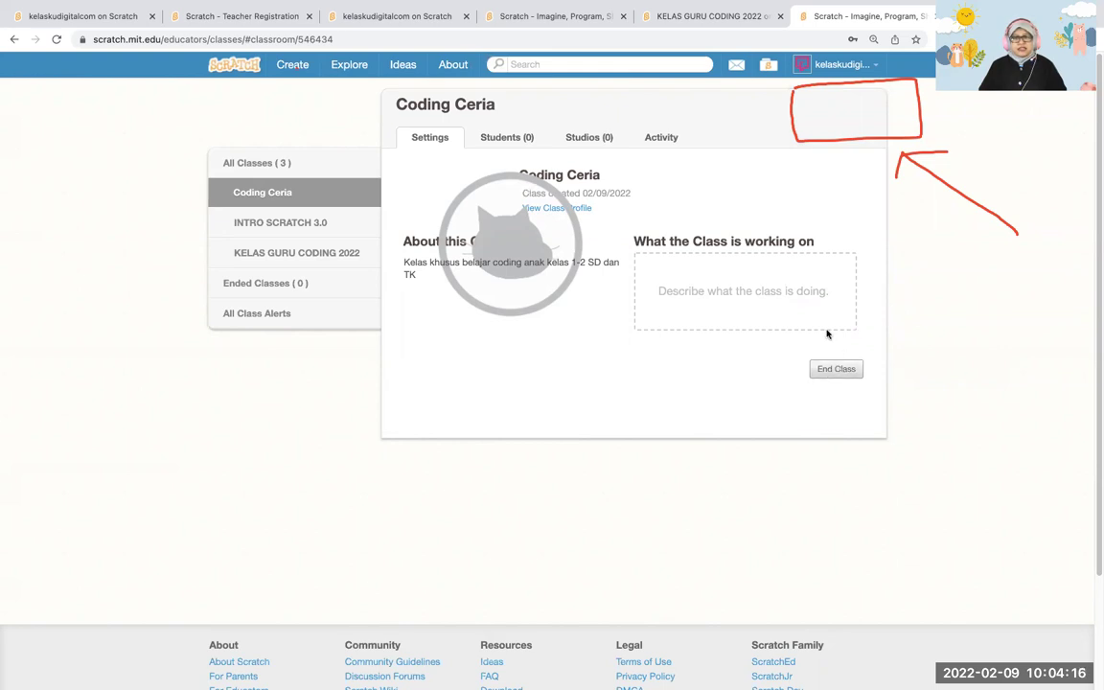
# Describe what the Coding Ceria class is working on as "belajar membuat animasi dan game dengan coding scratch"
pyautogui.click(692, 280)
pyautogui.write('belajar membuat')
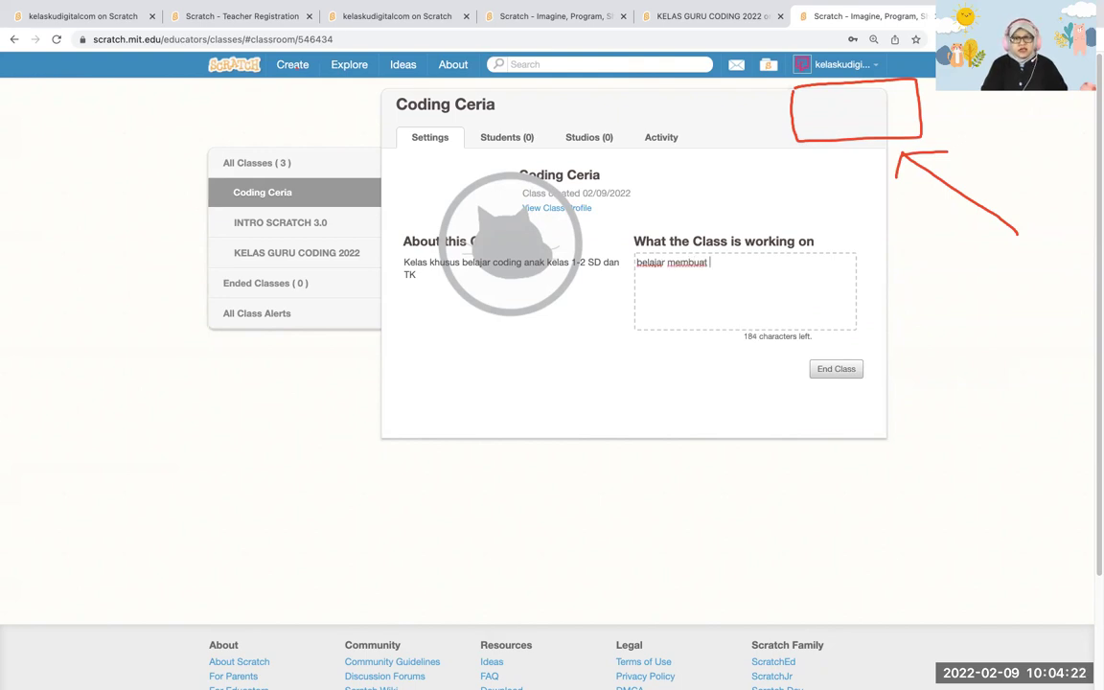
pyautogui.write(' animasi dan game ')
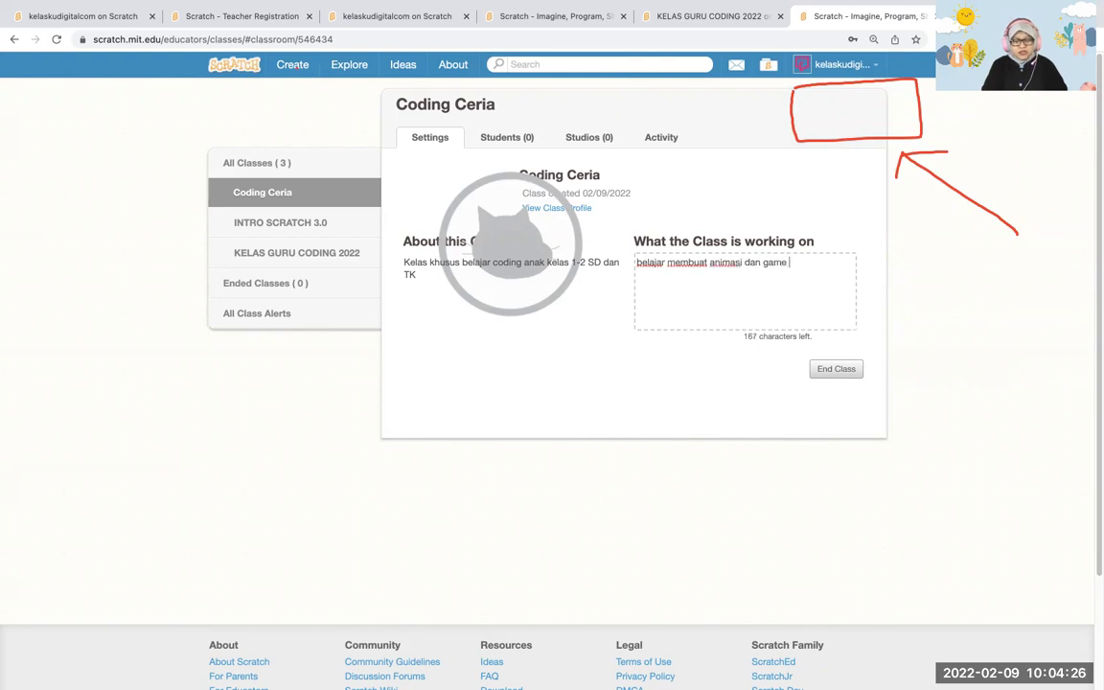
pyautogui.write('dengan codi')
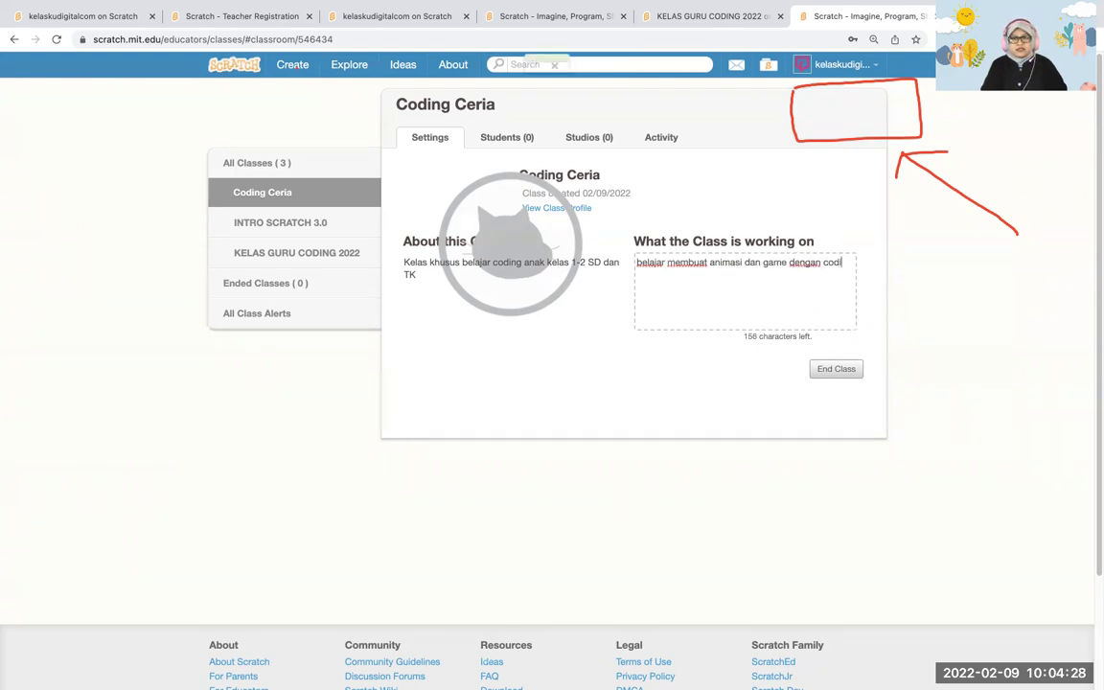
pyautogui.write('ng scratch')
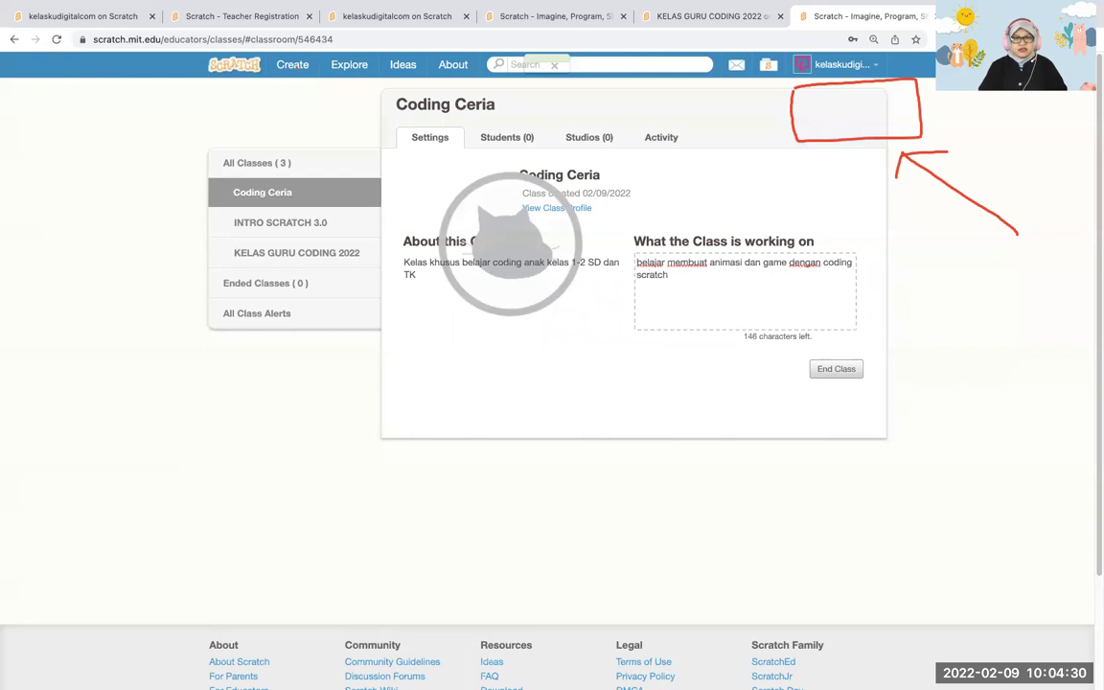
pyautogui.click(658, 365)
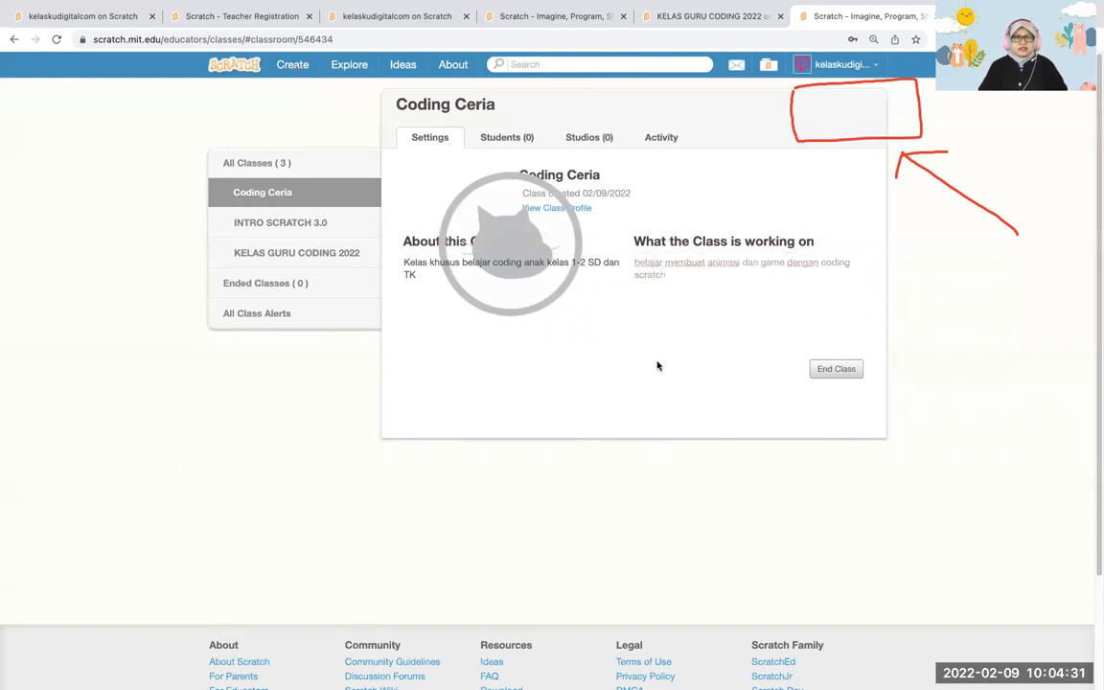
# Look over the Coding Ceria class's options for adding students and its Add New Student form, then close the form unfilled
pyautogui.click(499, 141)
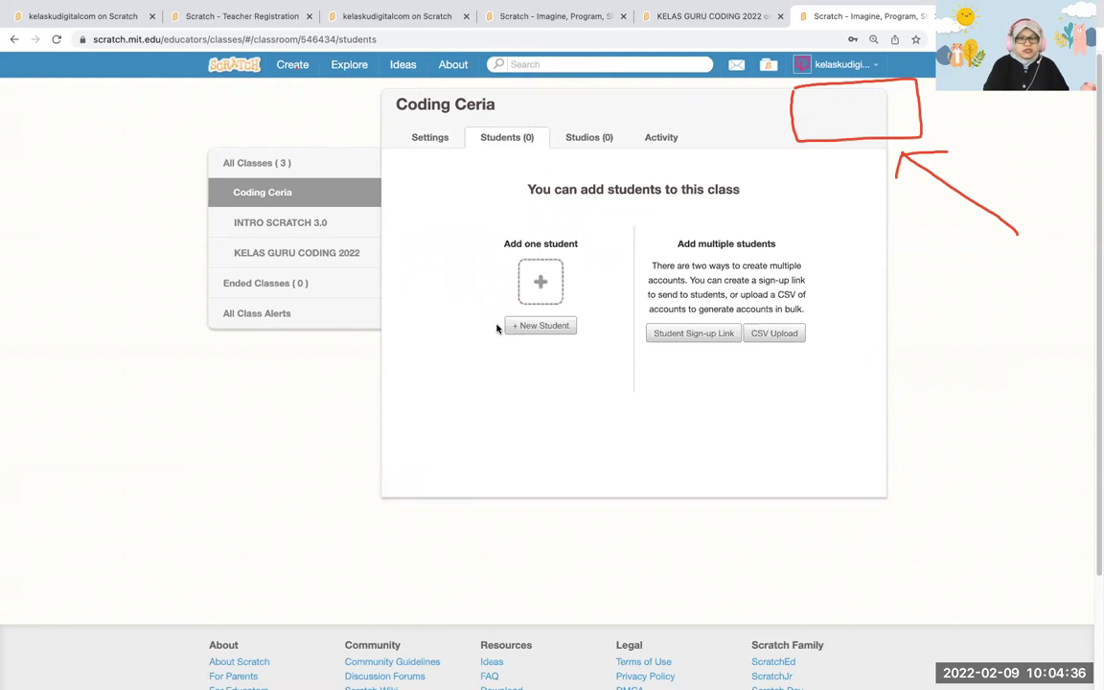
pyautogui.hotkey('ctrl', '+')
pyautogui.hotkey('ctrl', '+')
pyautogui.hotkey('ctrl', '+')
pyautogui.hotkey('ctrl', '+')
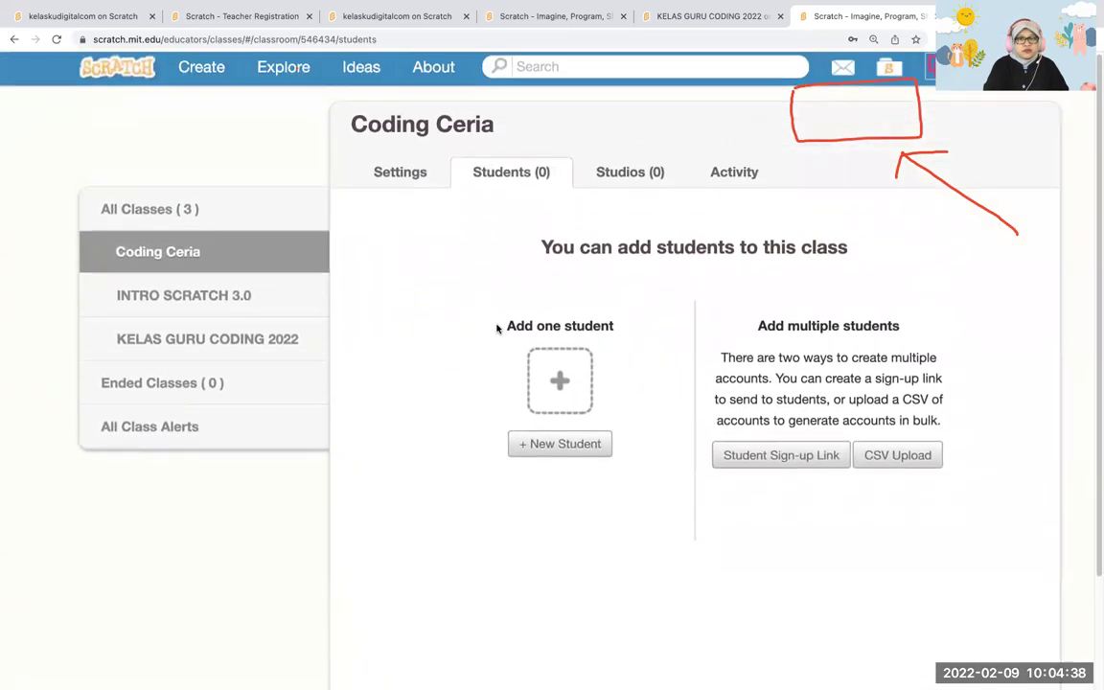
pyautogui.hscroll(2, 496, 329)
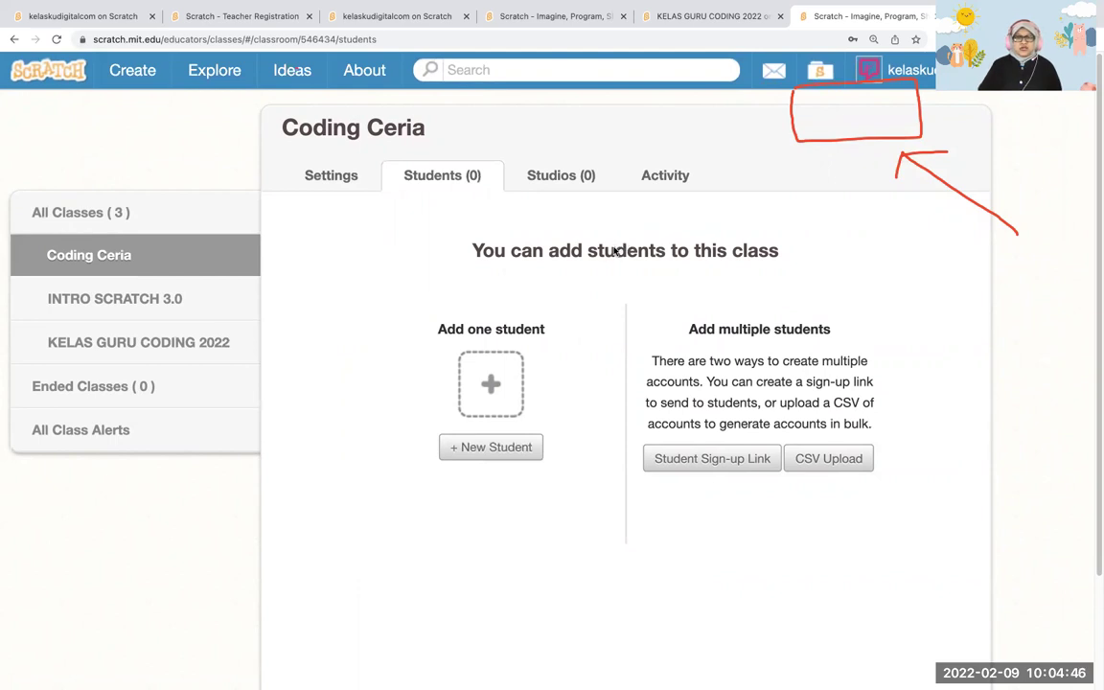
pyautogui.click(486, 450)
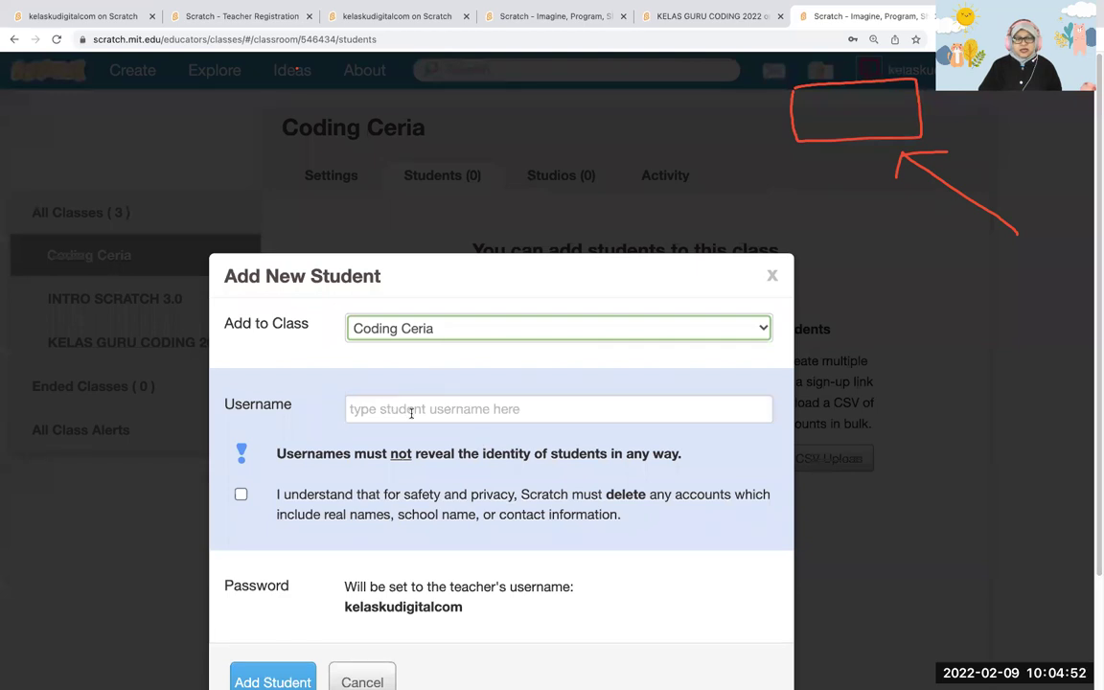
pyautogui.click(772, 276)
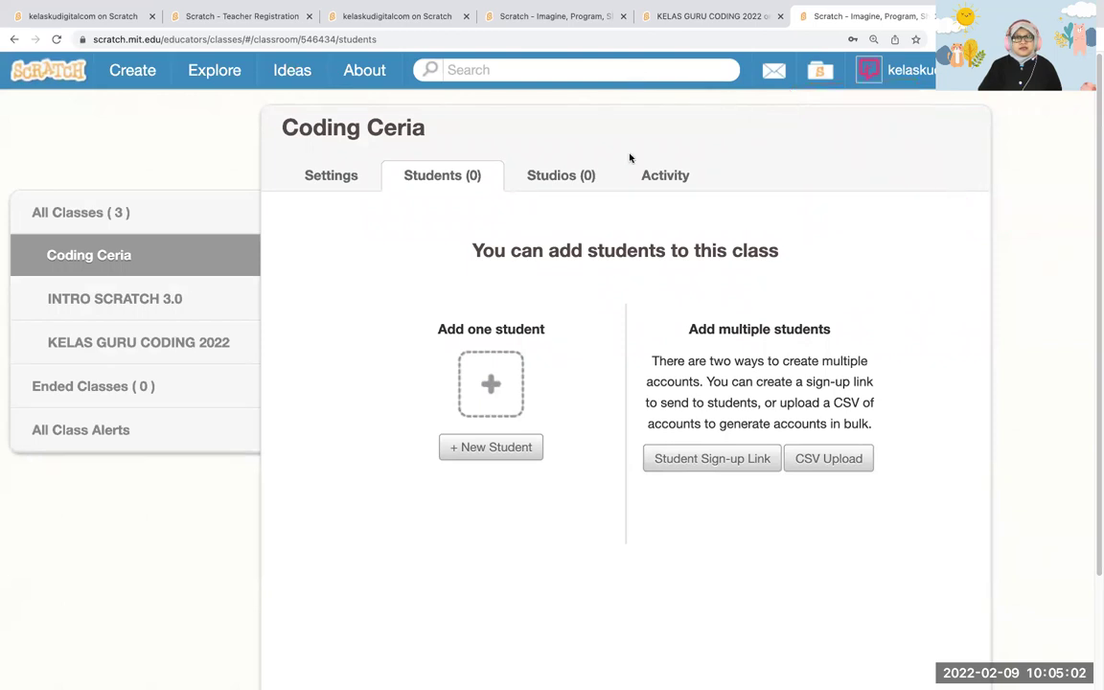
# Outline the Student Sign-up Link button in red, then open its dialog and agree to the student identity reminder
pyautogui.moveTo(635, 456)
pyautogui.mouseDown()
pyautogui.moveTo(635, 489)
pyautogui.moveTo(784, 496)
pyautogui.moveTo(779, 439)
pyautogui.moveTo(637, 441)
pyautogui.mouseUp()
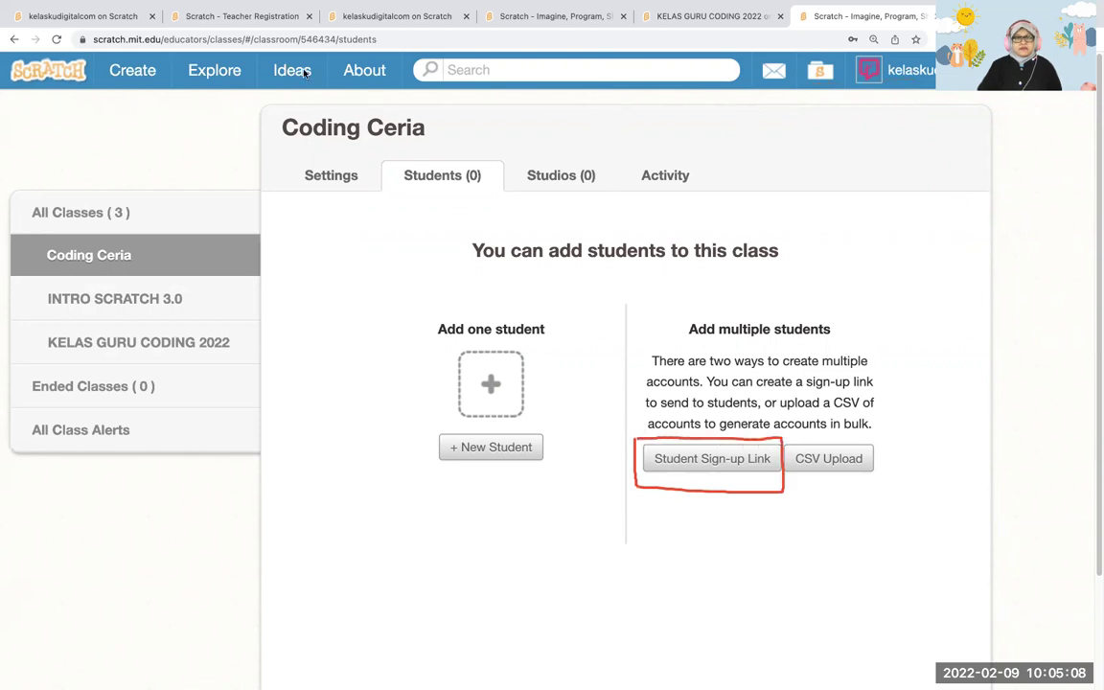
pyautogui.click(700, 460)
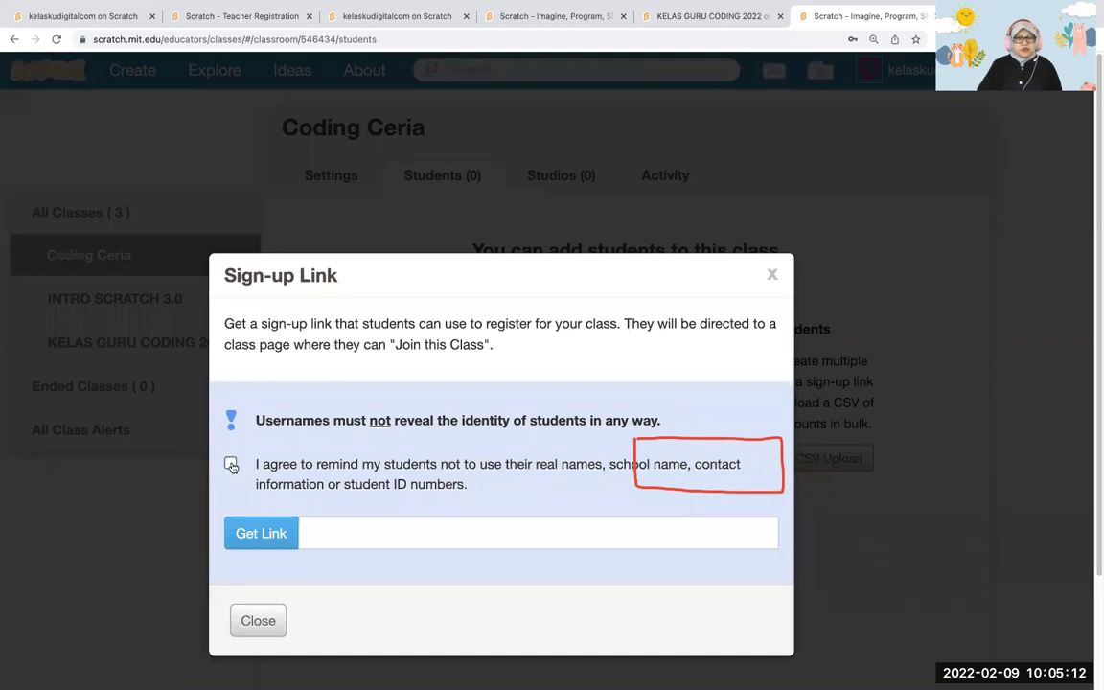
pyautogui.click(231, 465)
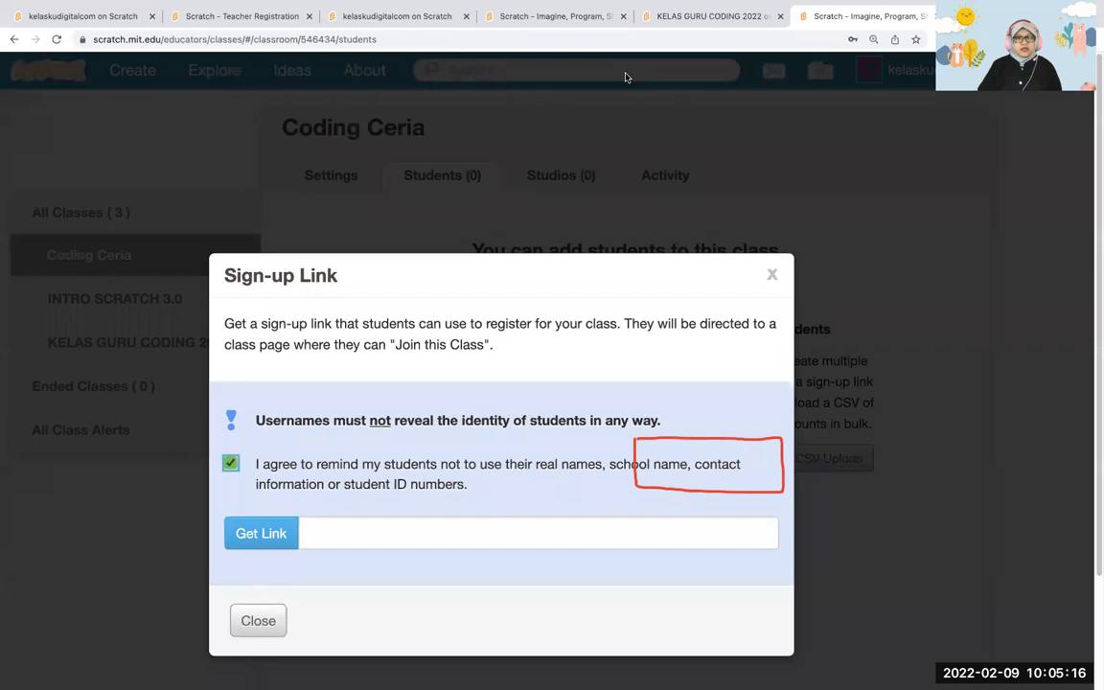
# Outline the agreement checkbox and the Get Link button in red, and underline the empty link field
pyautogui.moveTo(240, 434)
pyautogui.mouseDown()
pyautogui.moveTo(222, 455)
pyautogui.moveTo(228, 427)
pyautogui.mouseUp()
pyautogui.moveTo(228, 506)
pyautogui.mouseDown()
pyautogui.moveTo(276, 503)
pyautogui.moveTo(306, 562)
pyautogui.moveTo(217, 562)
pyautogui.moveTo(221, 495)
pyautogui.mouseUp()
pyautogui.moveTo(323, 568); pyautogui.dragTo(760, 567)
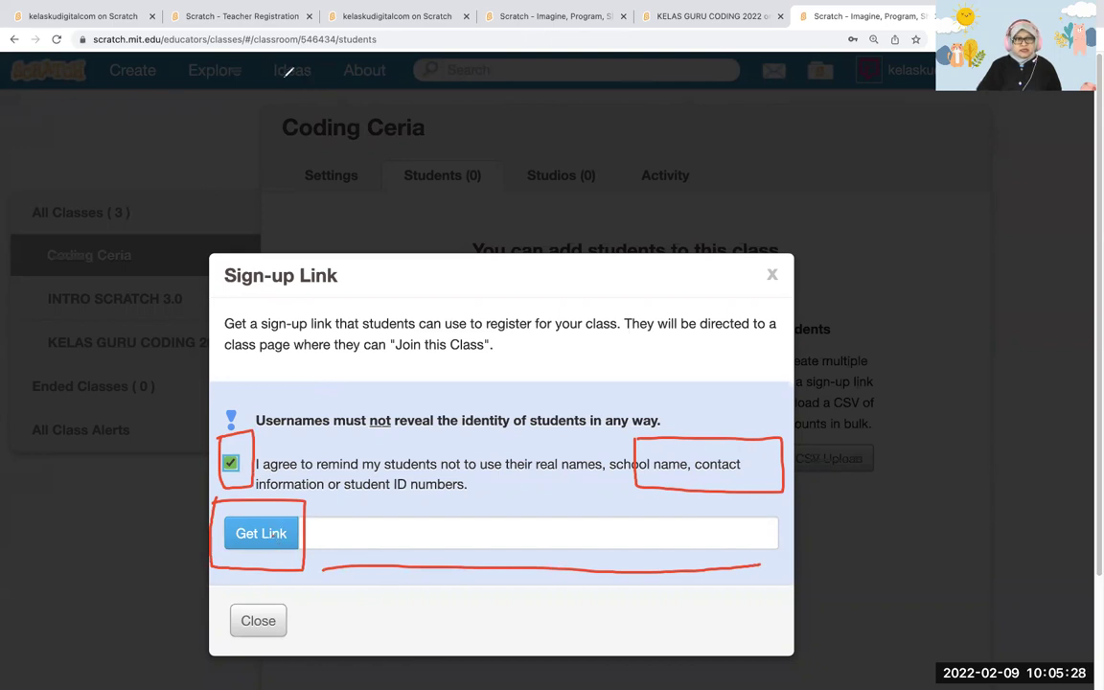
# Generate the student sign-up link for the Coding Ceria class and copy it
pyautogui.click(271, 535)
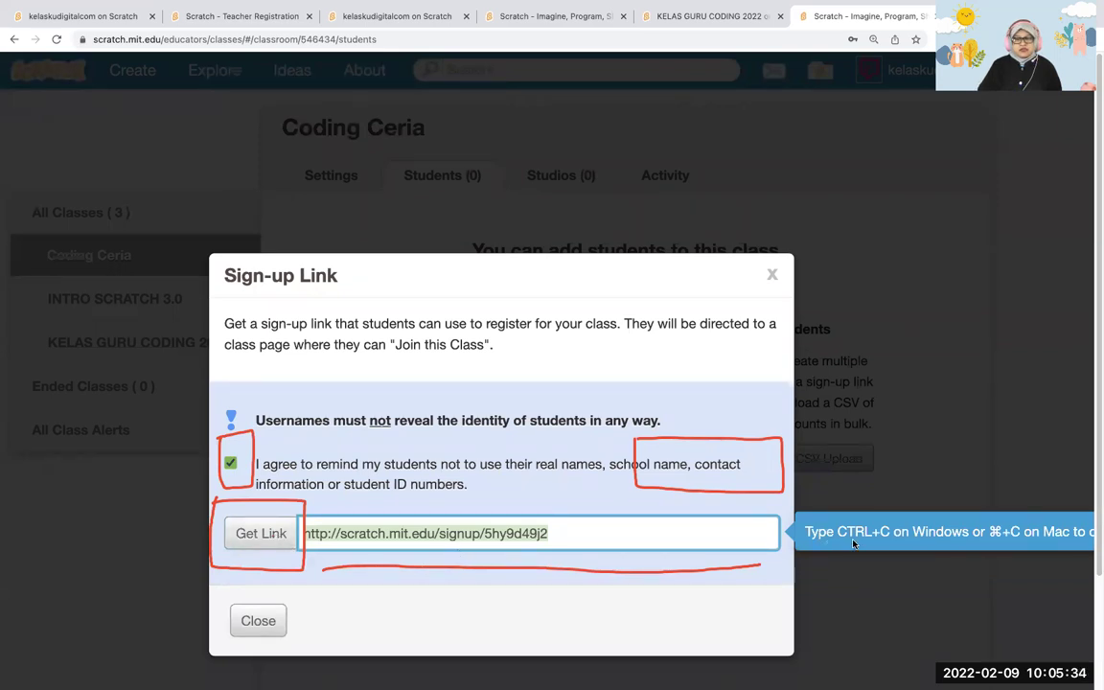
pyautogui.rightClick(515, 542)
pyautogui.click(570, 493)
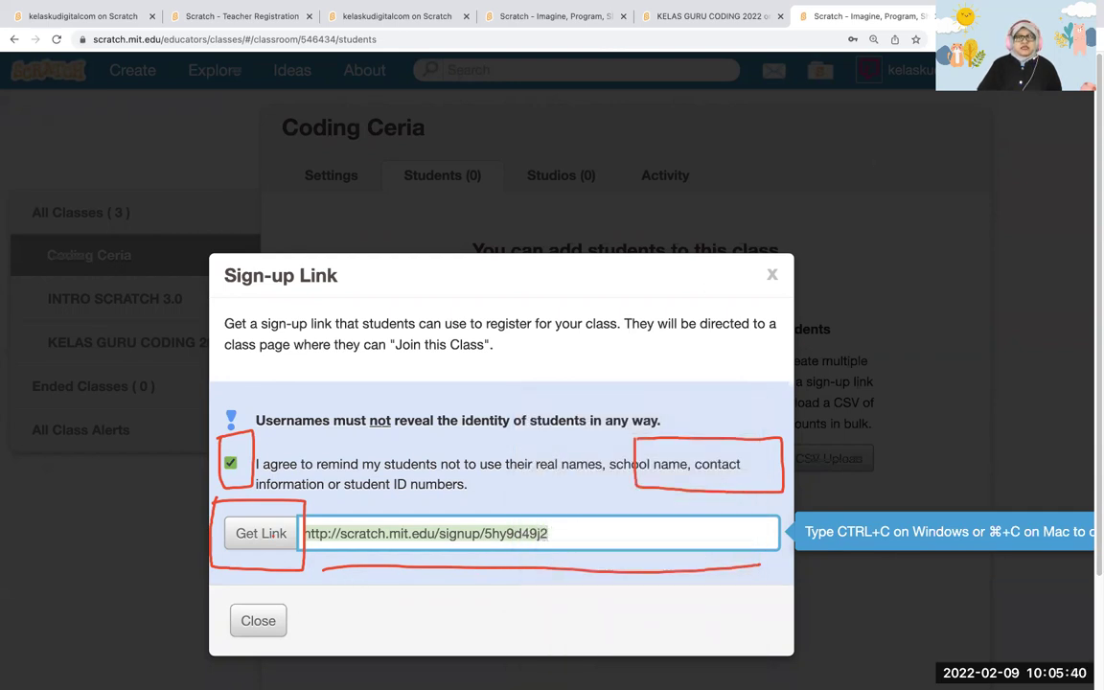
# Open the copied class sign-up link in a new browser tab, clearing the red annotations from the screen
pyautogui.hotkey('ctrl', 't')
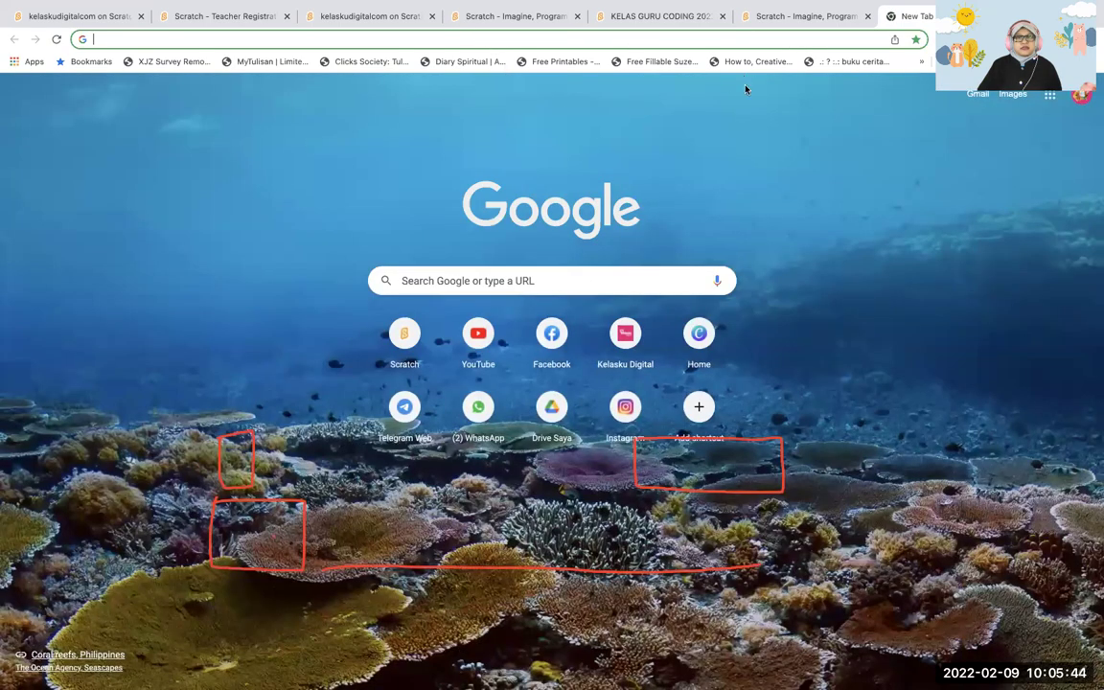
pyautogui.press('Escape')
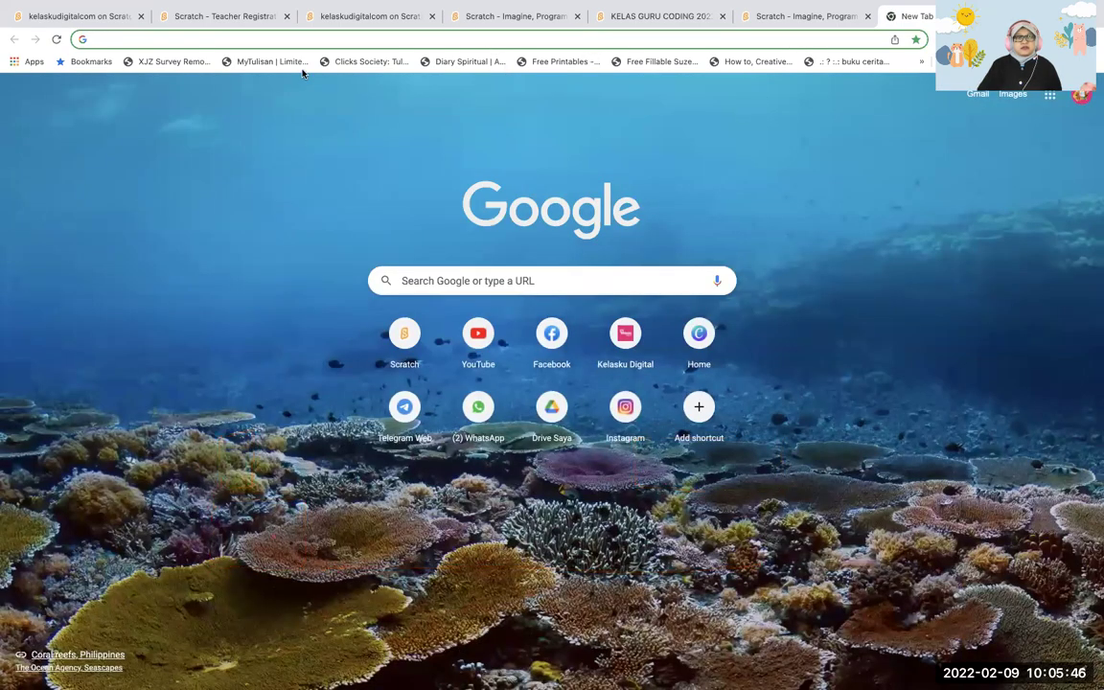
pyautogui.rightClick(694, 41)
pyautogui.press('Escape')
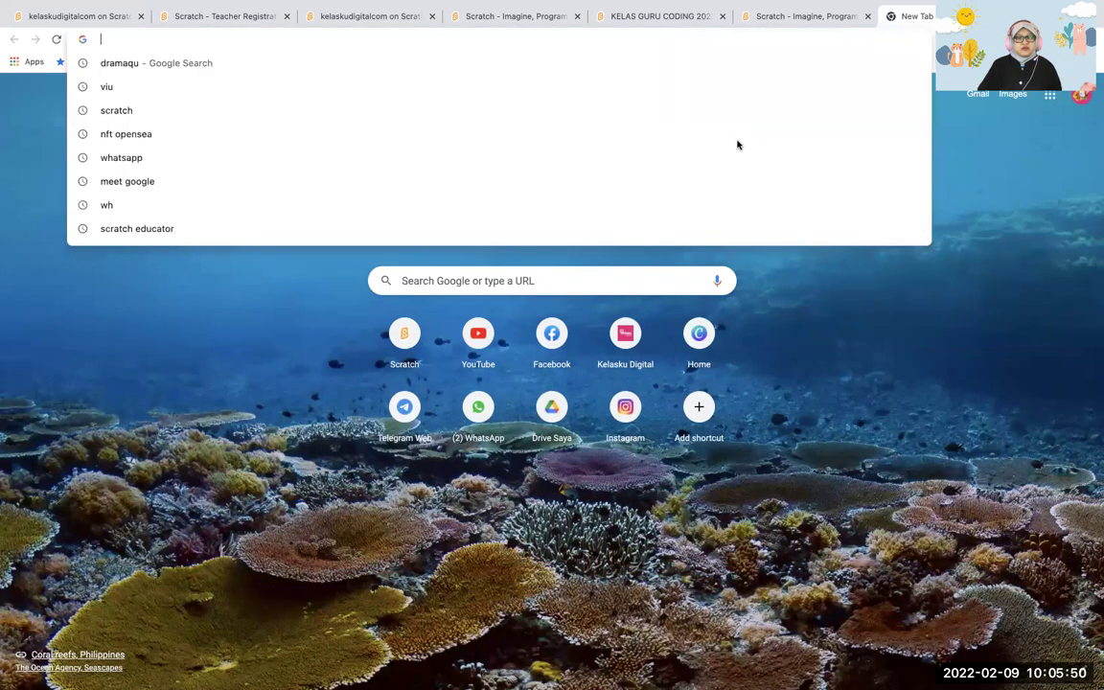
pyautogui.hotkey('ctrl', 'v')
pyautogui.press('Return')
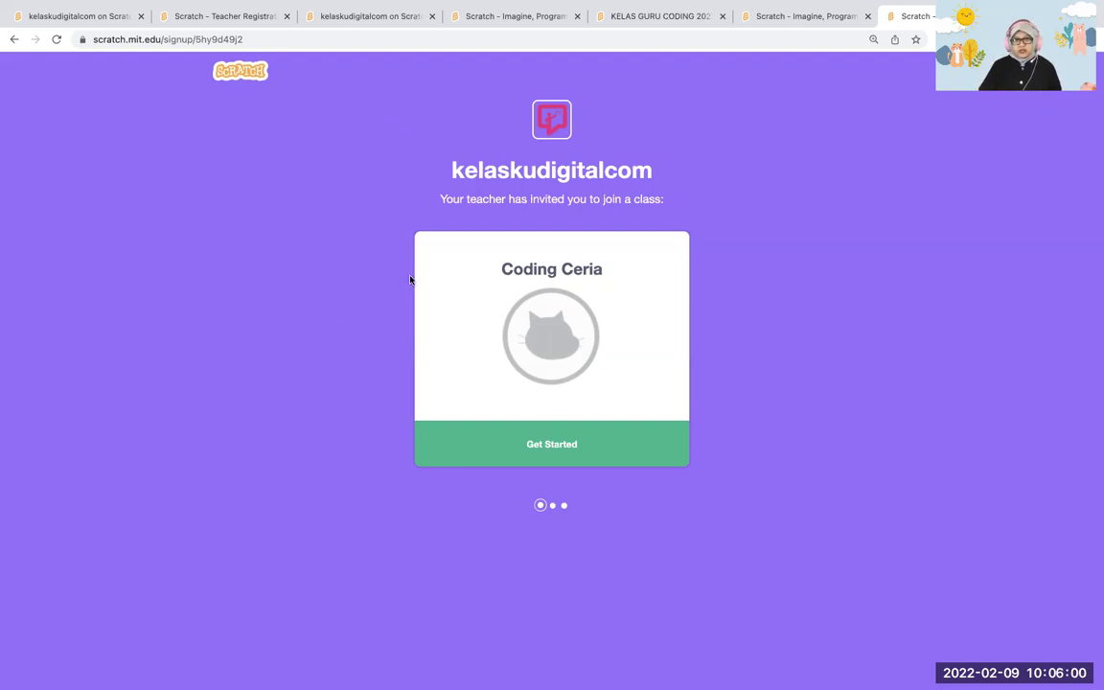
# Highlight the class name on the Coding Ceria invitation, start the sign-up, and enter "kaptenterbangpink" as the student username
pyautogui.moveTo(502, 269); pyautogui.dragTo(634, 267)
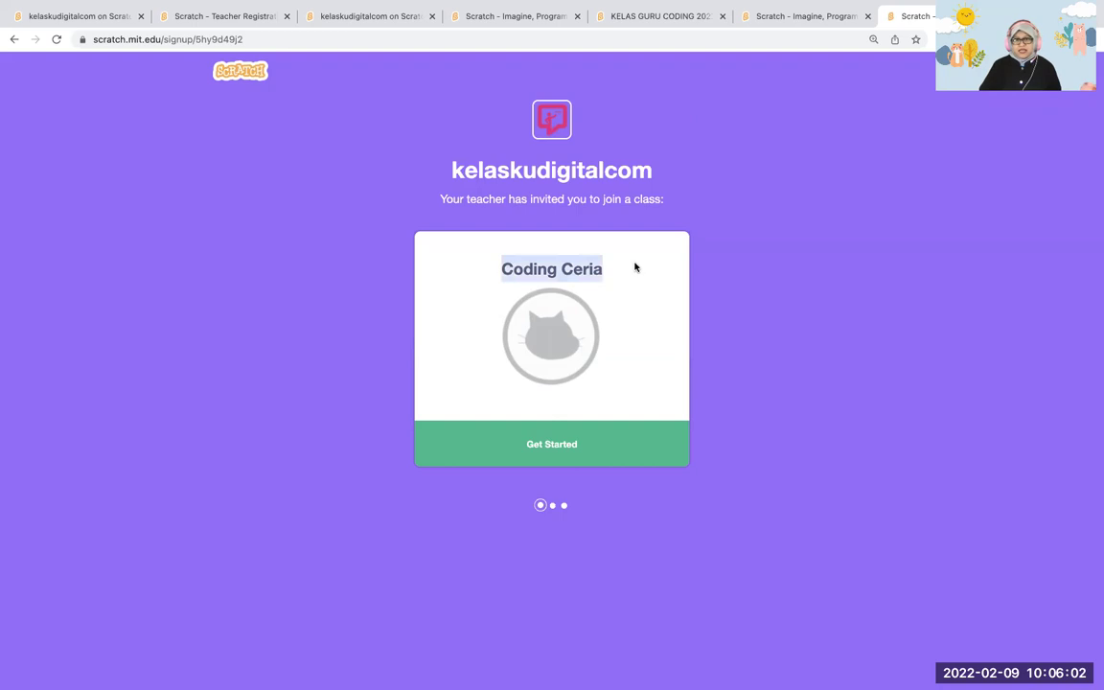
pyautogui.click(579, 456)
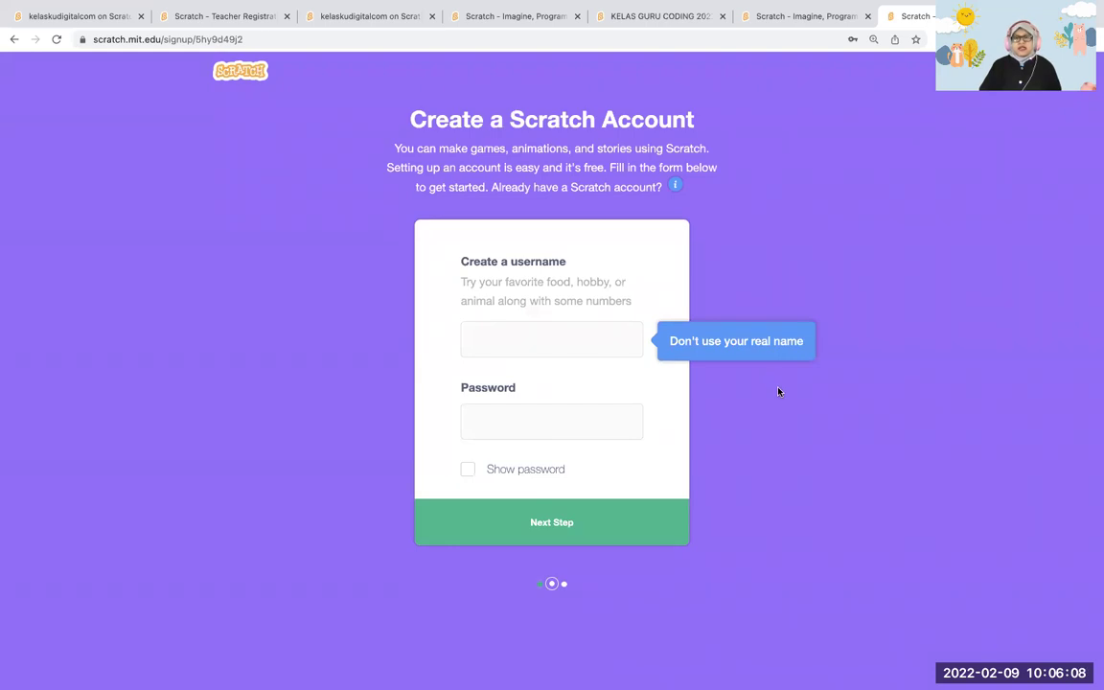
pyautogui.click(586, 341)
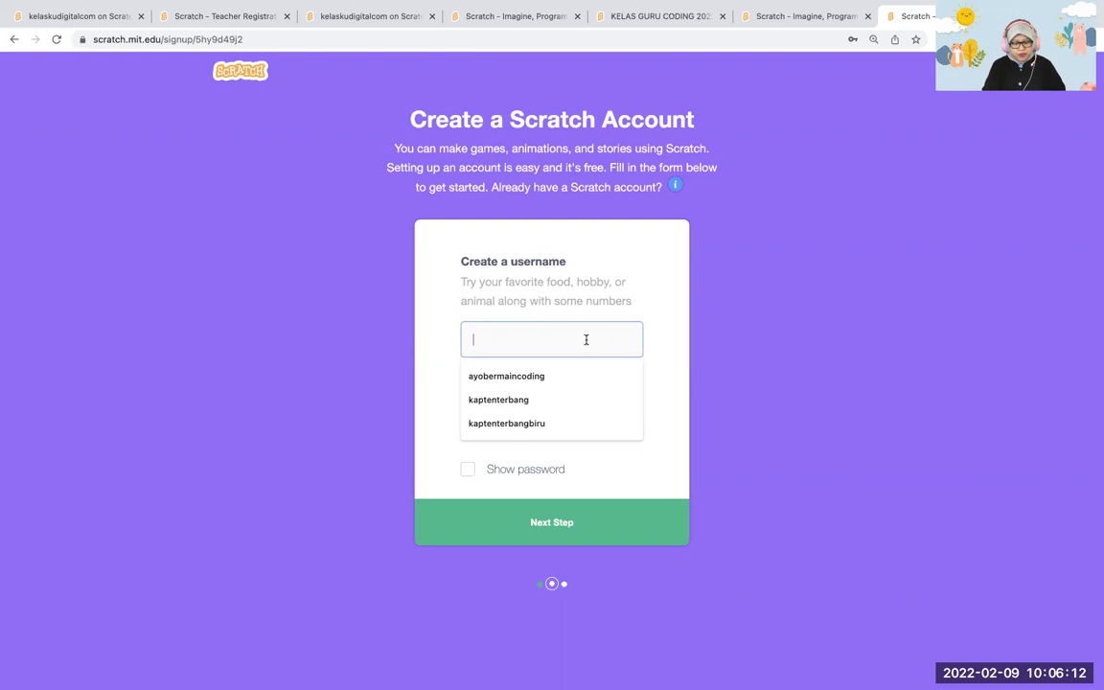
pyautogui.write('kapte')
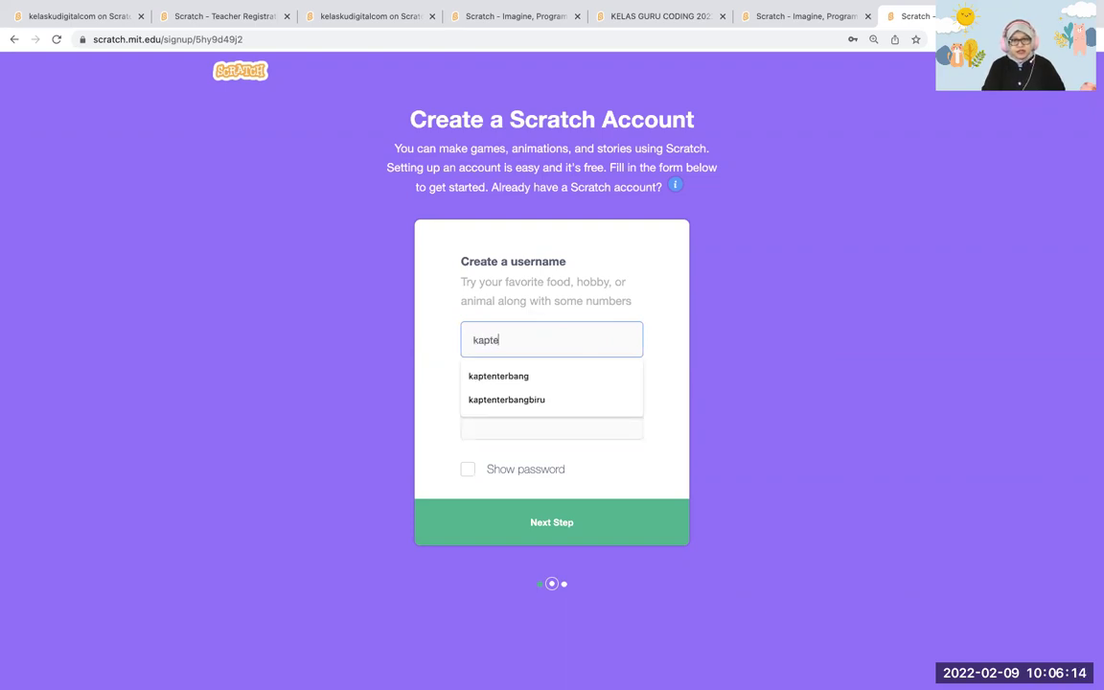
pyautogui.write('nterbang')
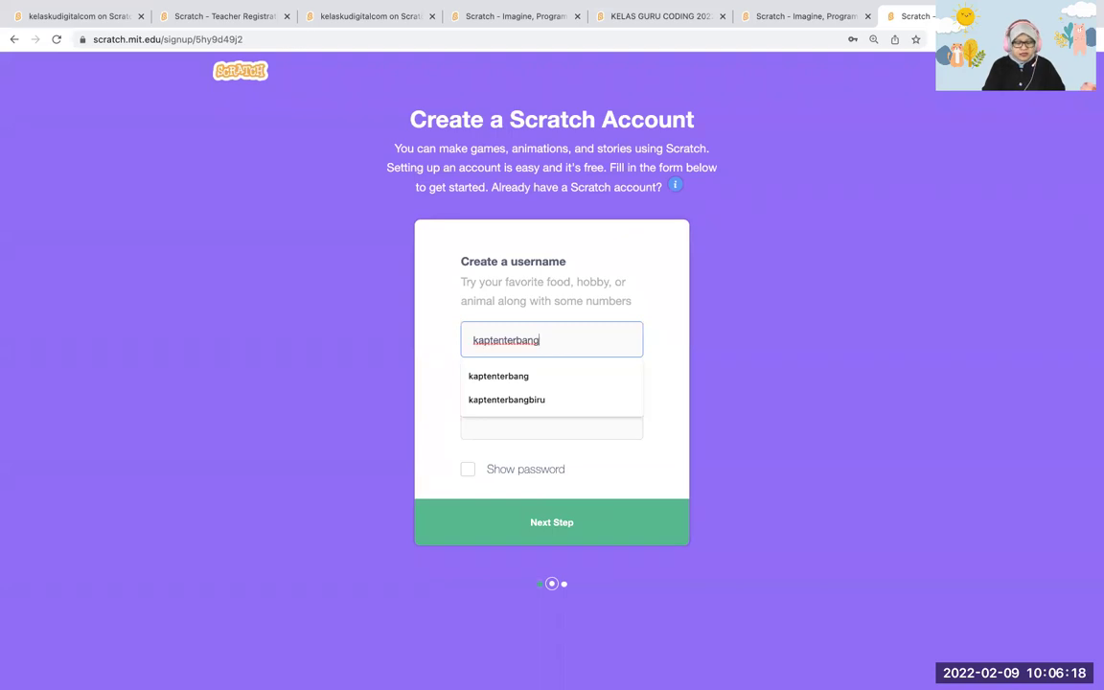
pyautogui.write('pink')
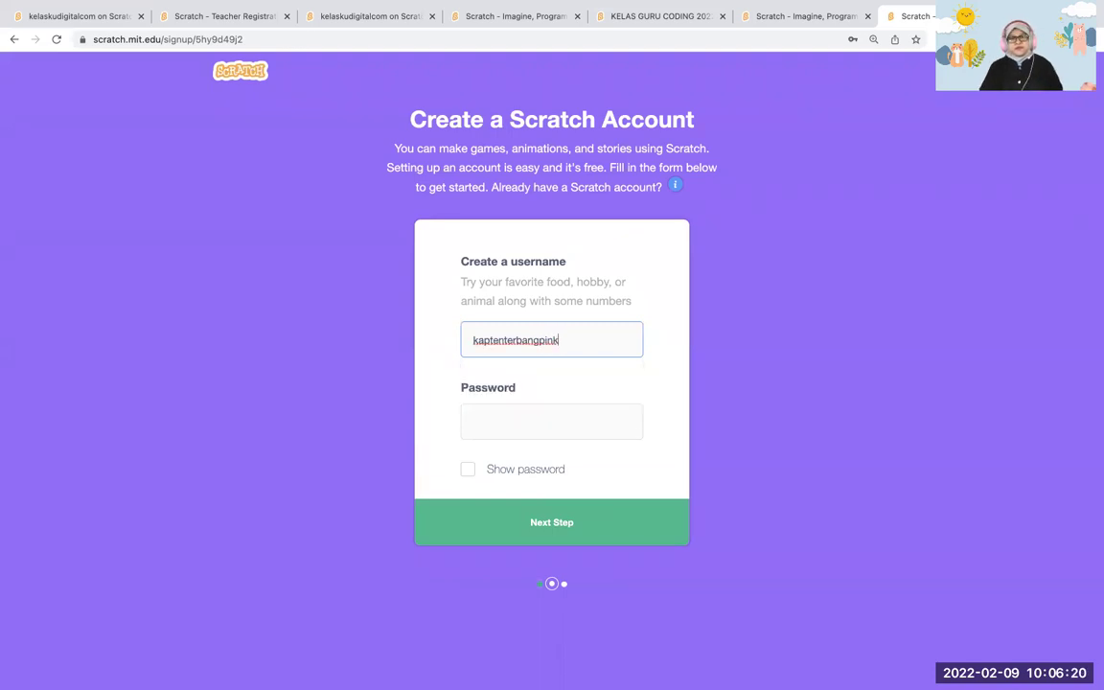
# Enter the account password for the new student and continue to the Personal Information form
pyautogui.click(565, 427)
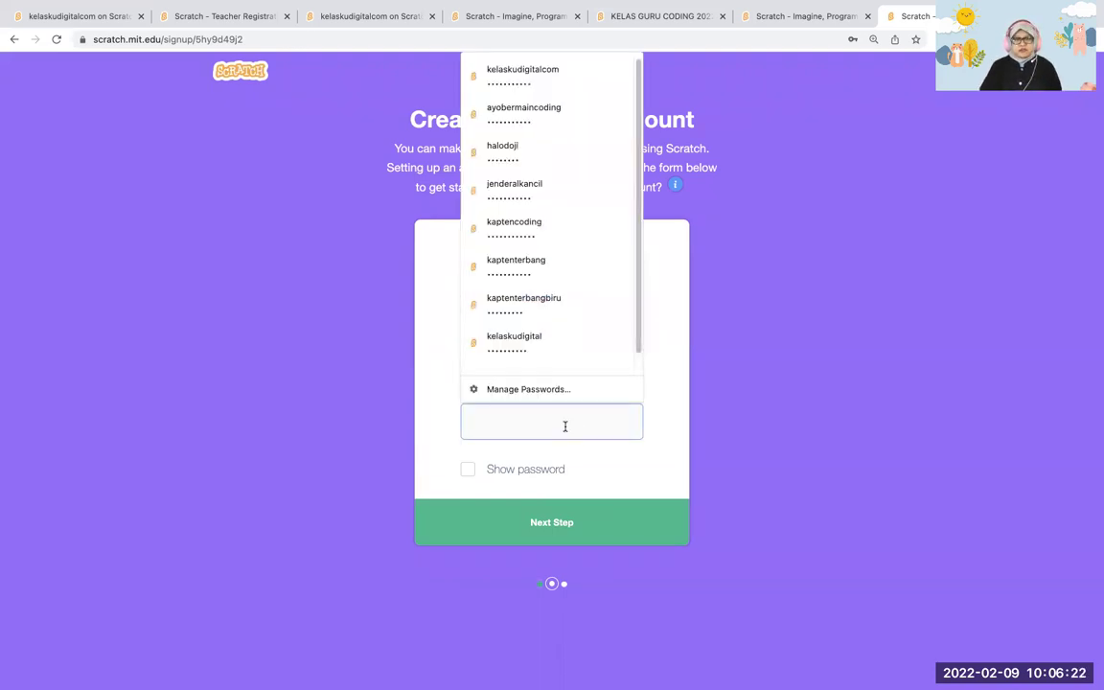
pyautogui.click(690, 398)
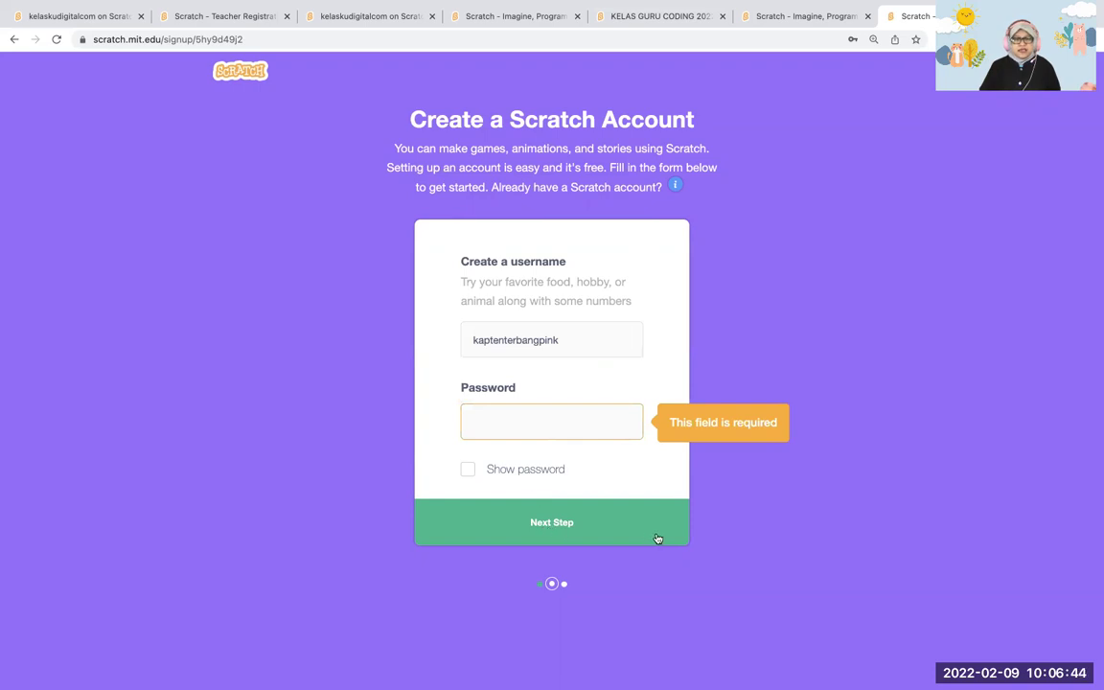
pyautogui.click(529, 428)
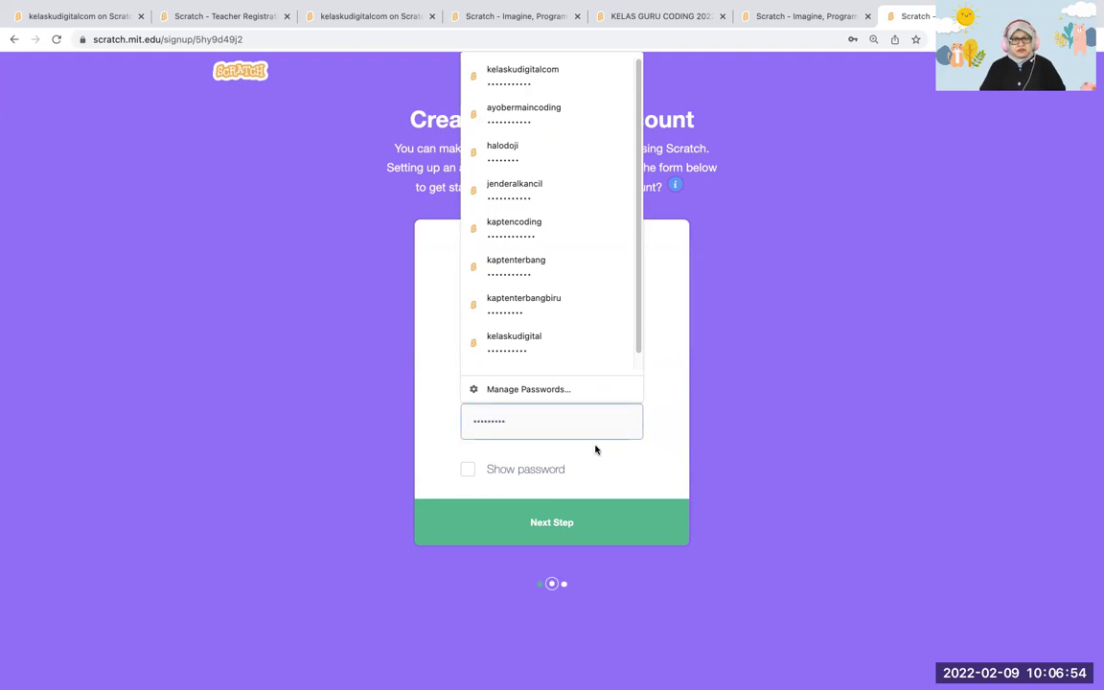
pyautogui.click(629, 466)
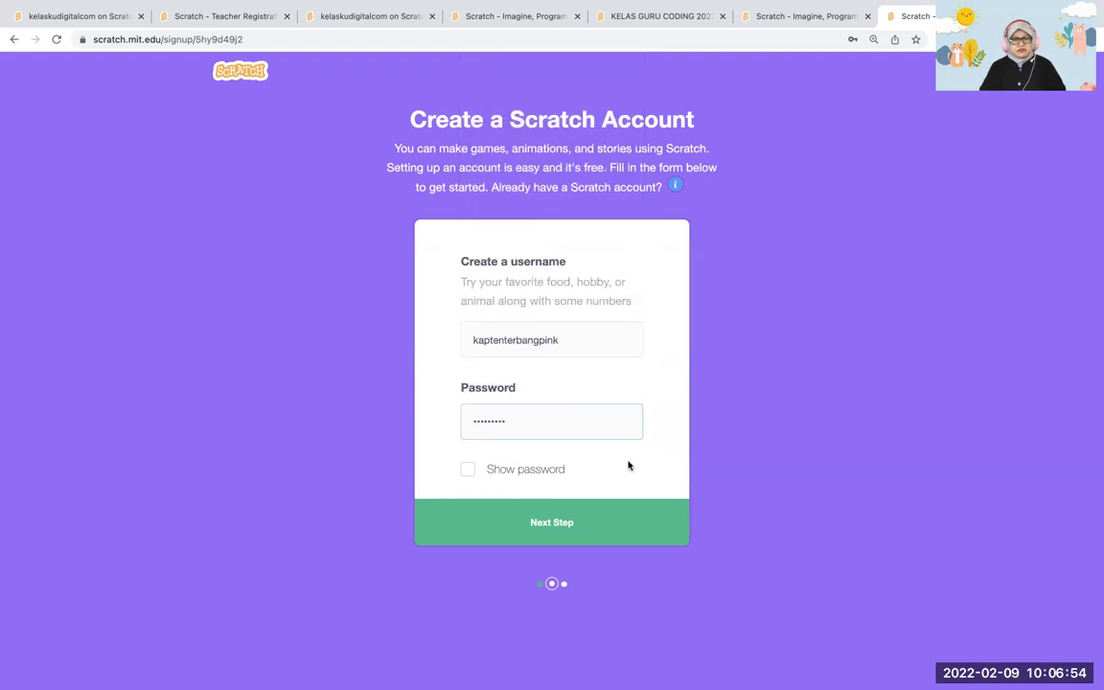
pyautogui.click(566, 526)
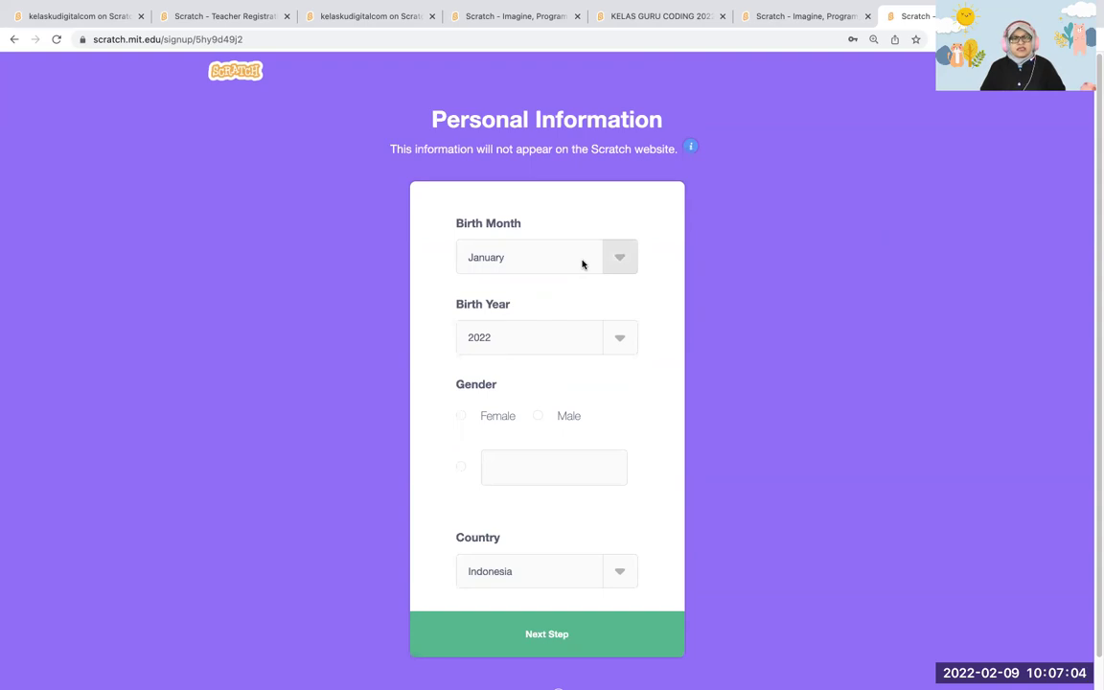
# Select the student's birth year, set the gender to Female, and submit the form with Indonesia as the country
pyautogui.click(572, 342)
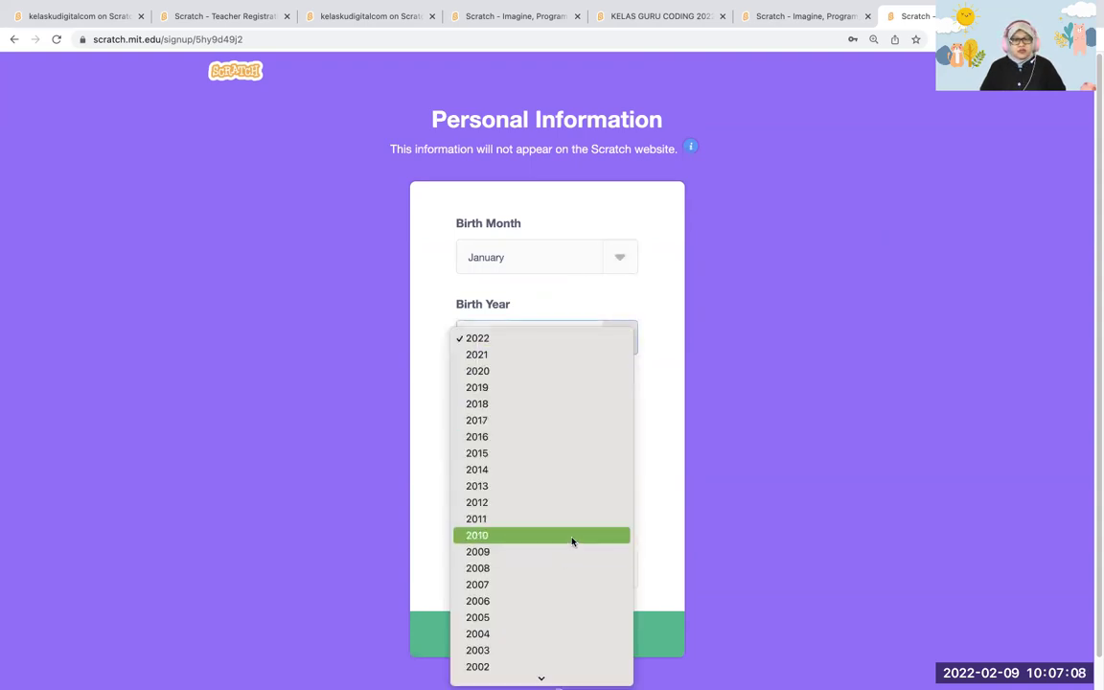
pyautogui.click(572, 469)
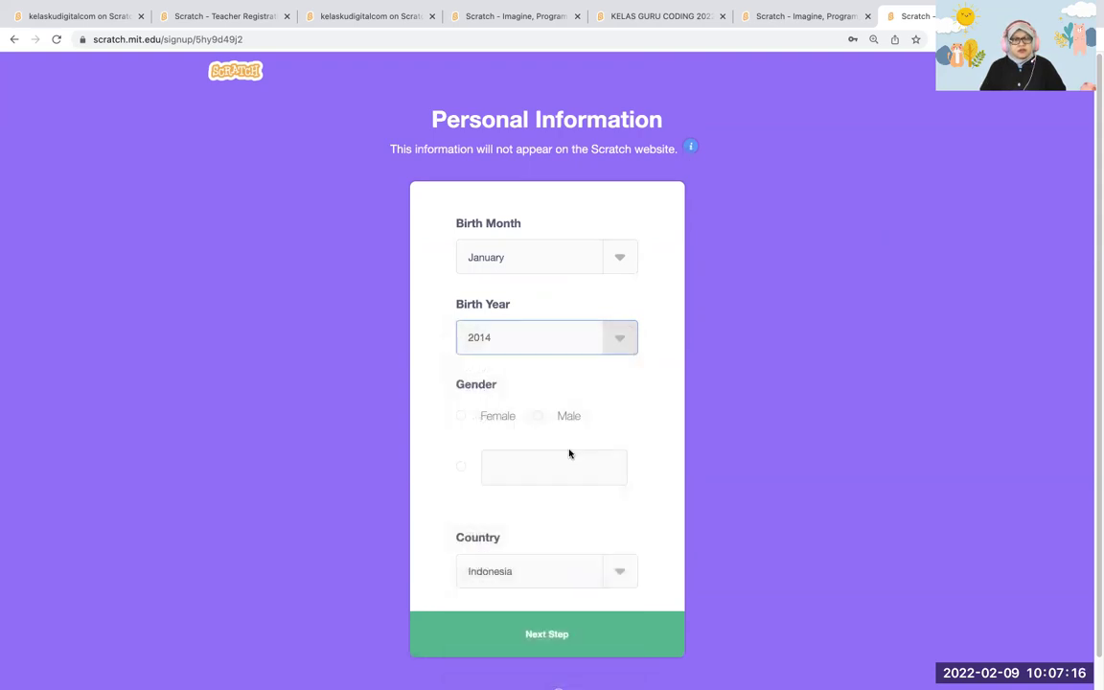
pyautogui.click(461, 416)
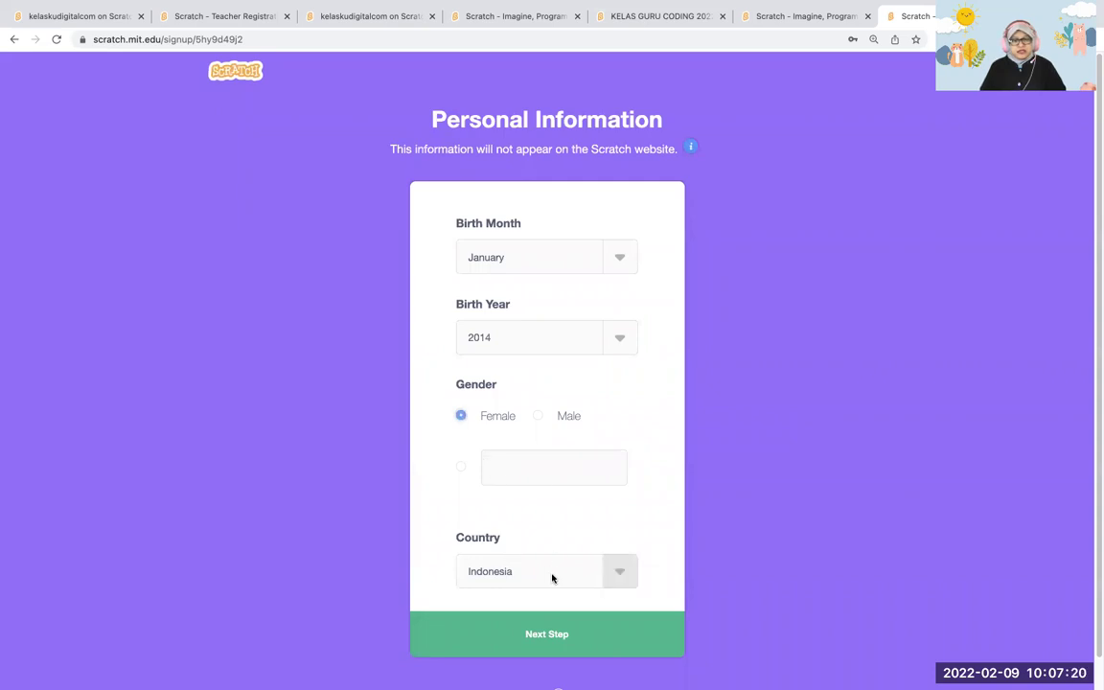
pyautogui.click(546, 634)
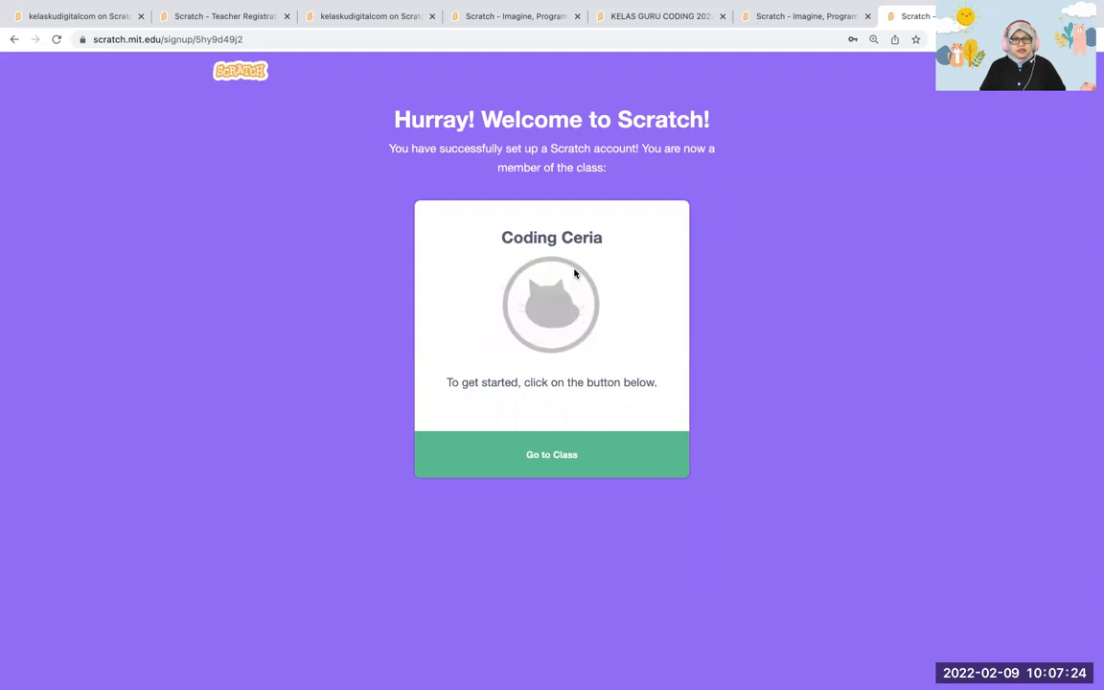
# Open the new student's profile from the Coding Ceria class page and sign out of the teacher account
pyautogui.click(552, 456)
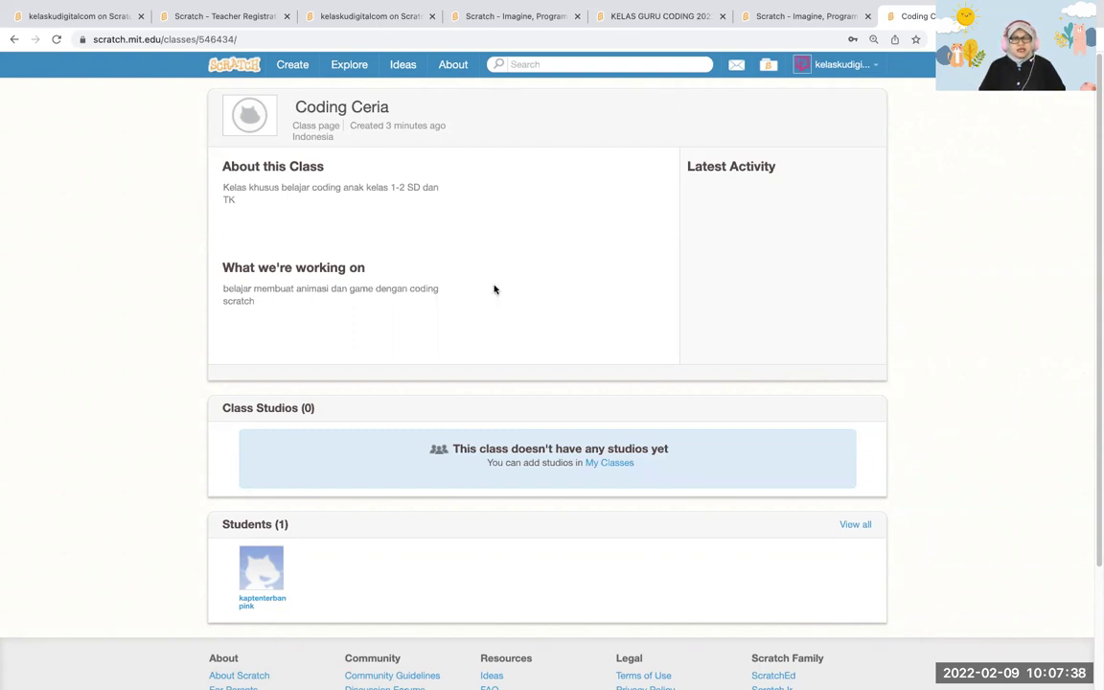
pyautogui.click(255, 601)
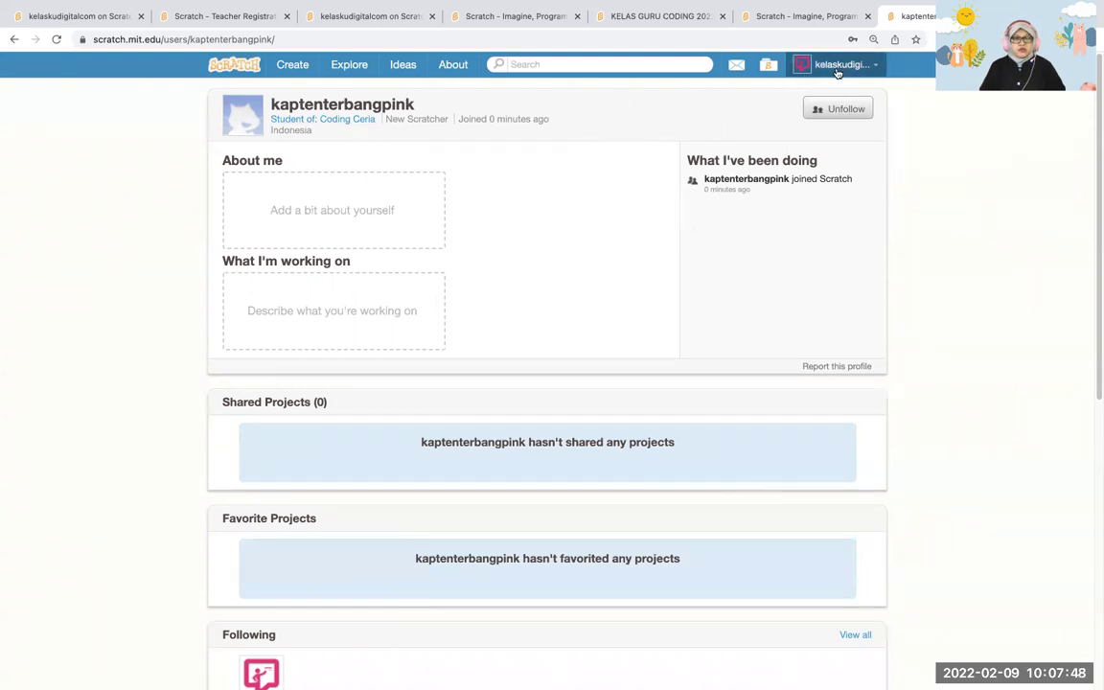
pyautogui.click(832, 64)
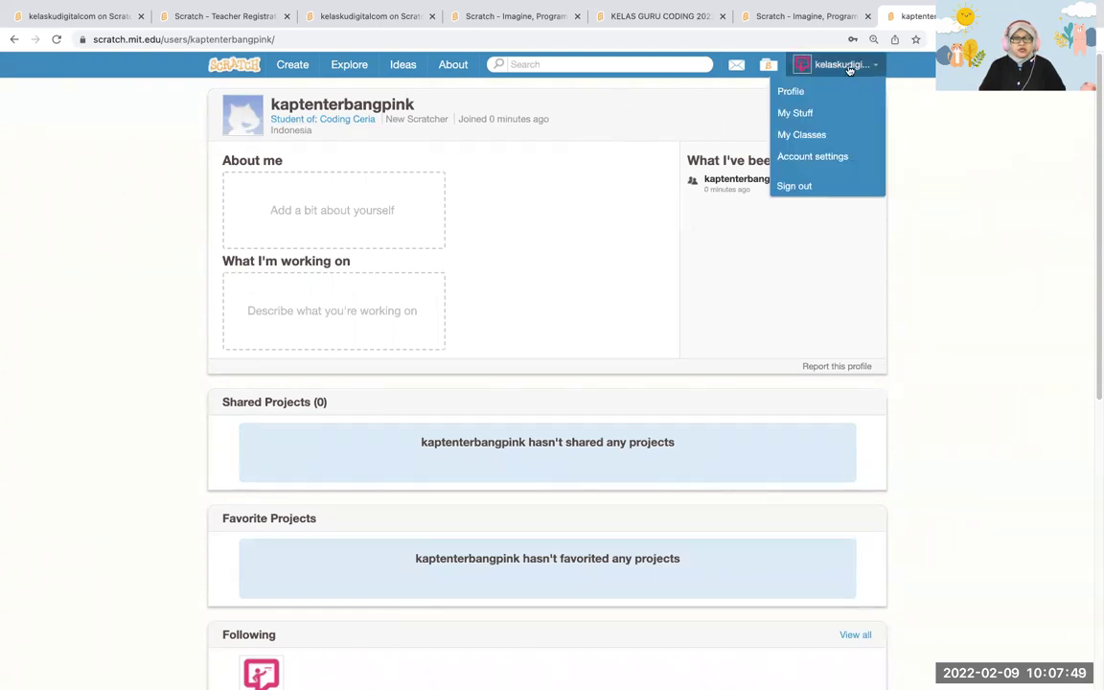
pyautogui.click(786, 183)
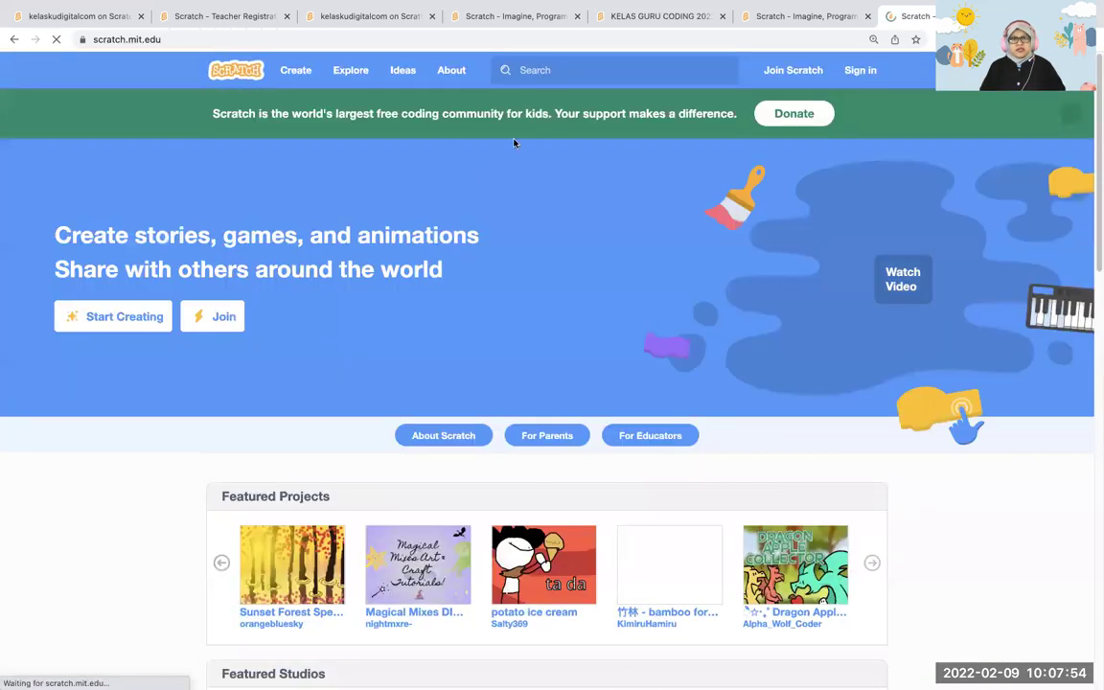
# Sign in to the new student account kaptenterbangpink with its saved credentials
pyautogui.click(856, 72)
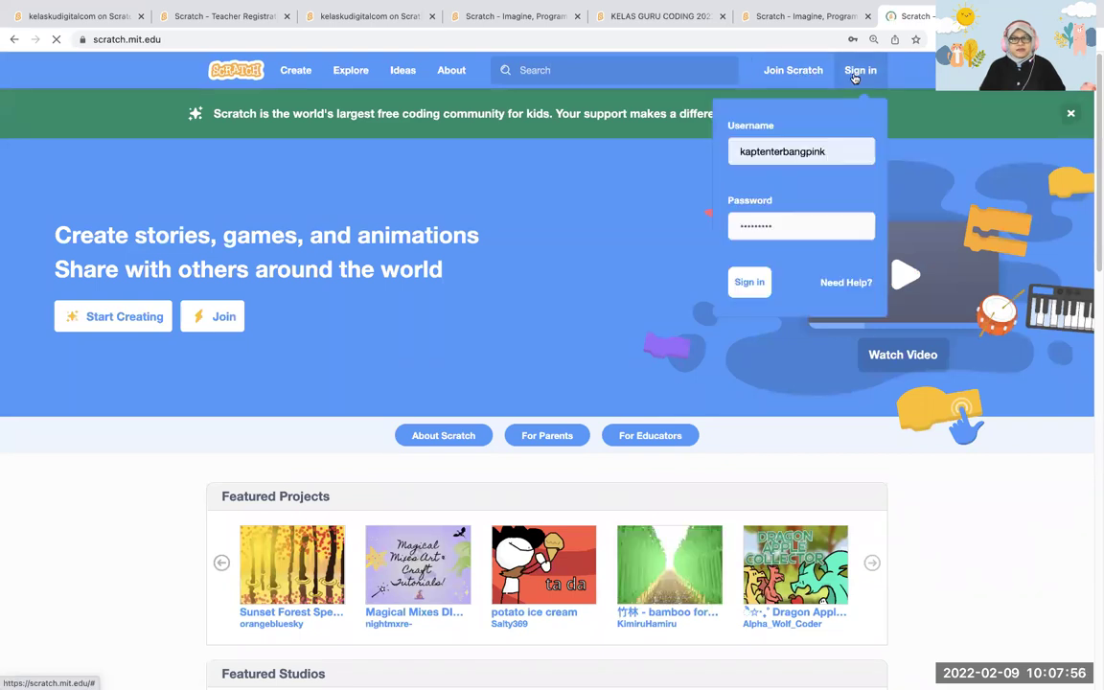
pyautogui.click(836, 151)
pyautogui.click(882, 154)
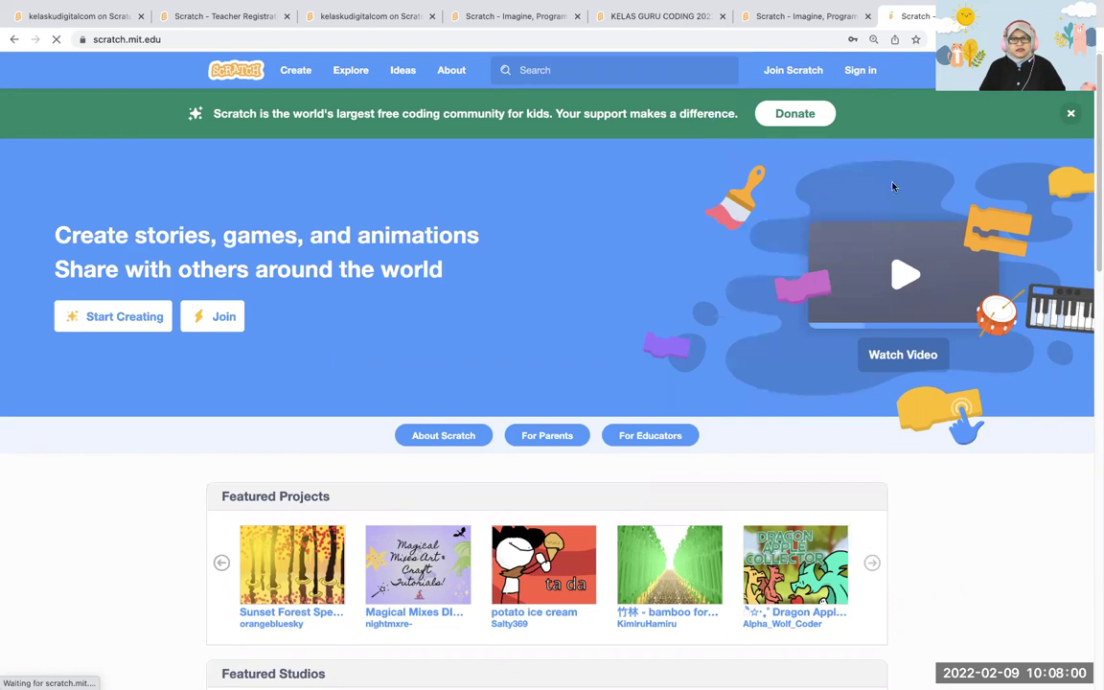
pyautogui.click(857, 70)
pyautogui.click(750, 285)
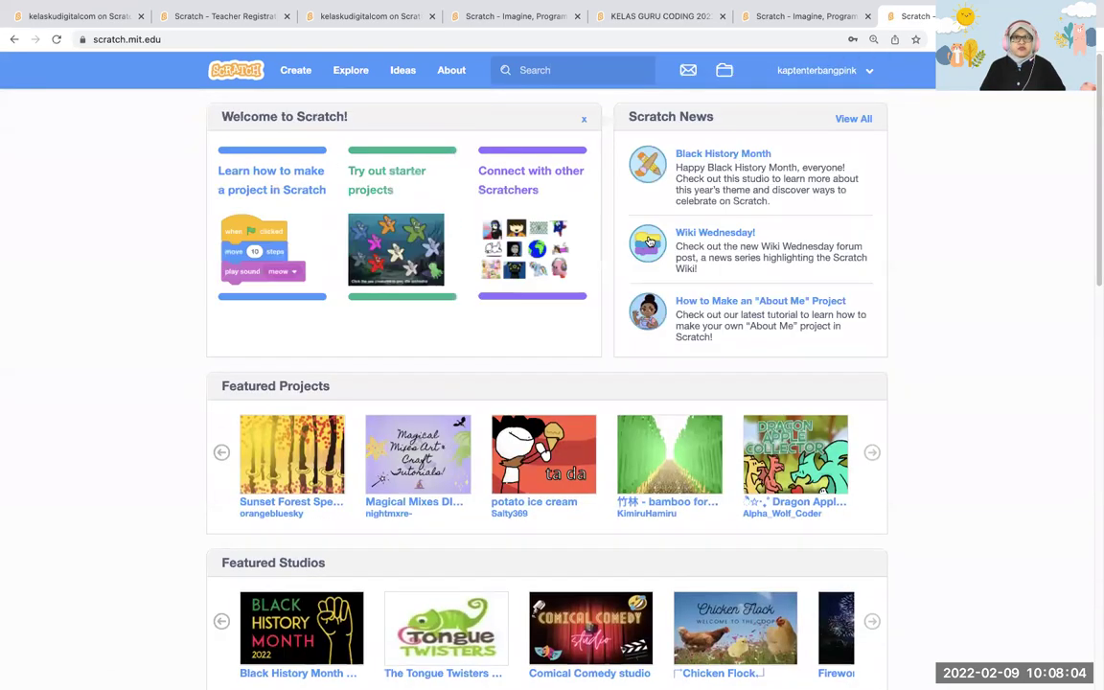
# Create a new project and replace the default cat sprite with Hippo1 from the sprite library
pyautogui.click(294, 77)
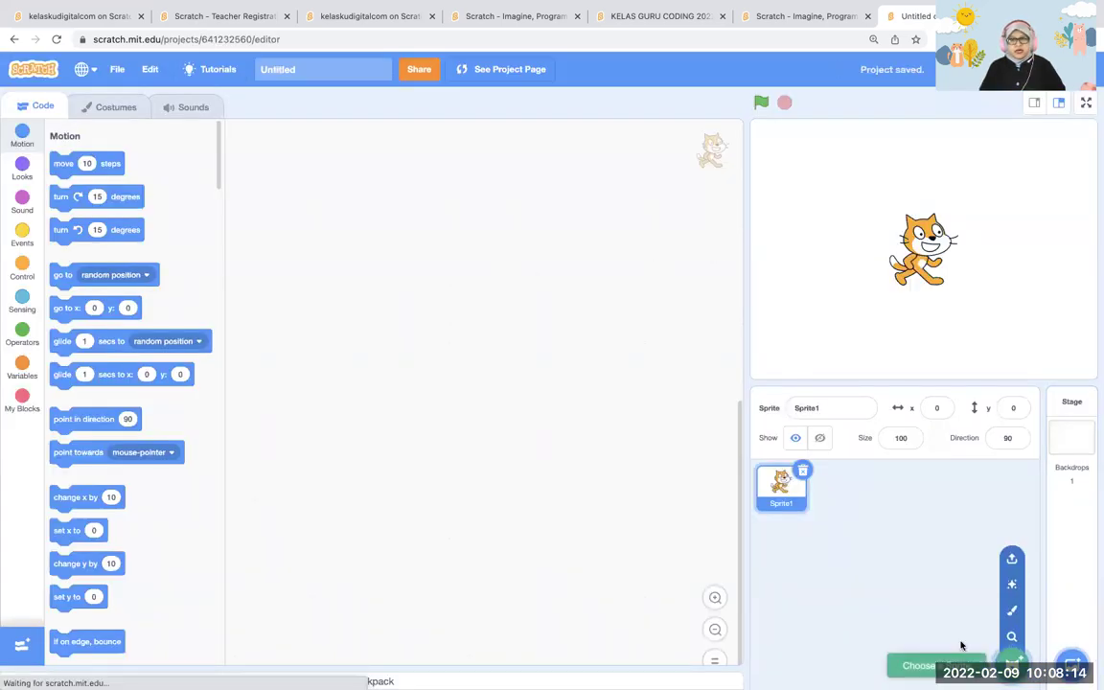
pyautogui.click(1012, 661)
pyautogui.scroll(-4, 718, 505)
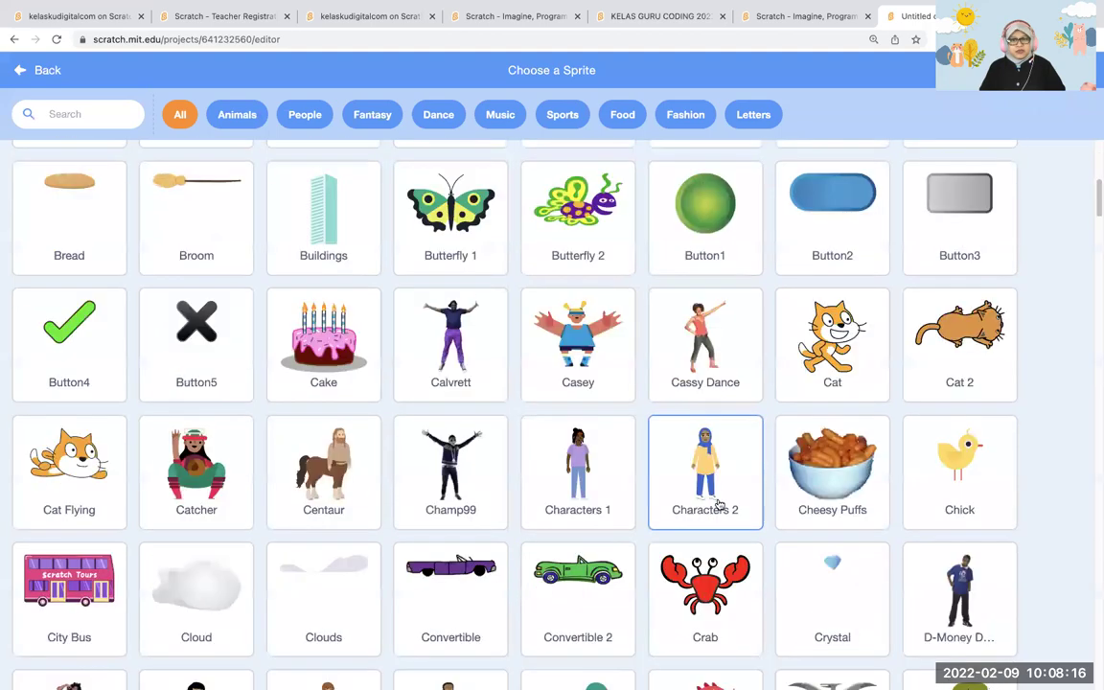
pyautogui.scroll(-5, 718, 505)
pyautogui.scroll(-7, 718, 500)
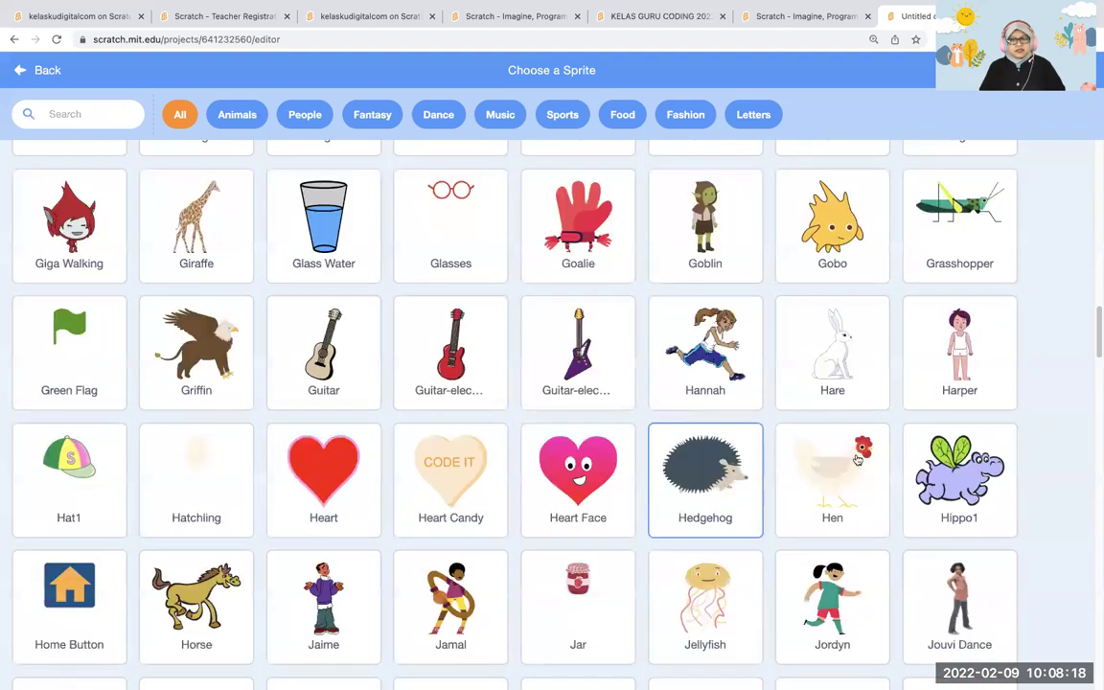
pyautogui.scroll(-1, 752, 493)
pyautogui.scroll(1, 752, 494)
pyautogui.scroll(1, 954, 635)
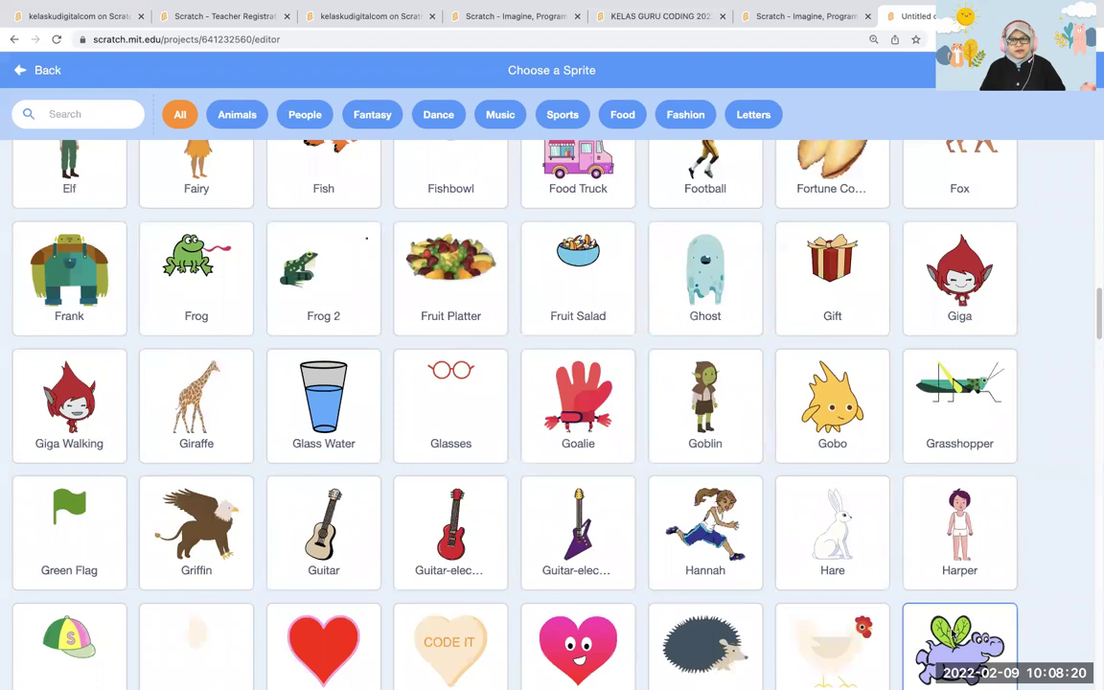
pyautogui.click(954, 635)
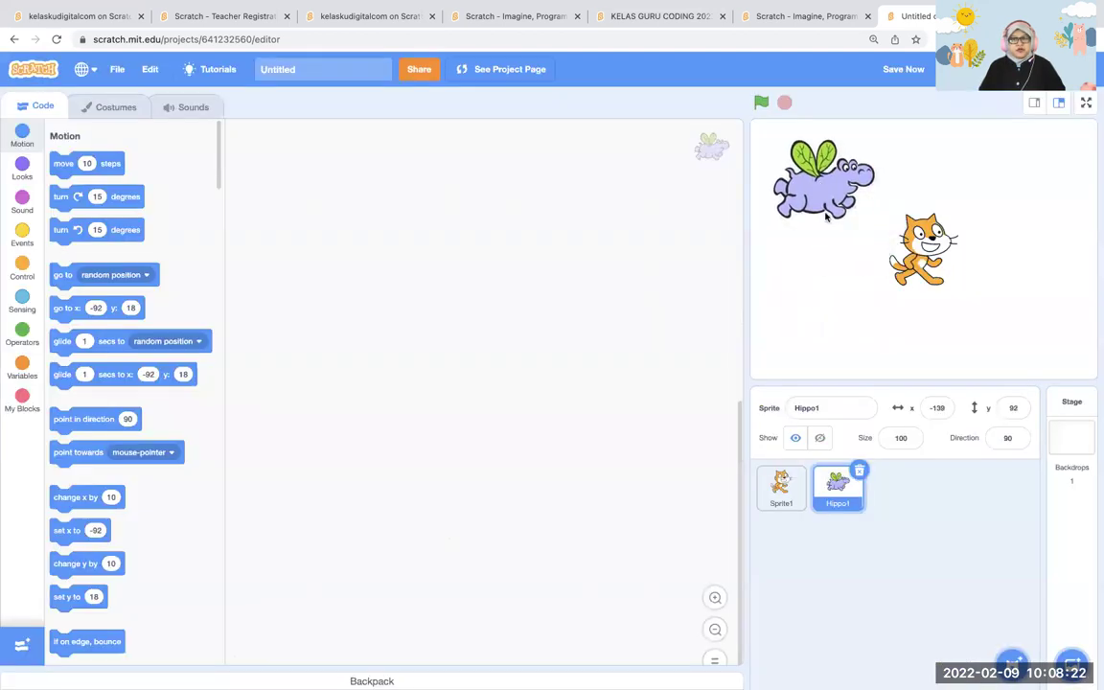
pyautogui.click(797, 486)
pyautogui.click(803, 471)
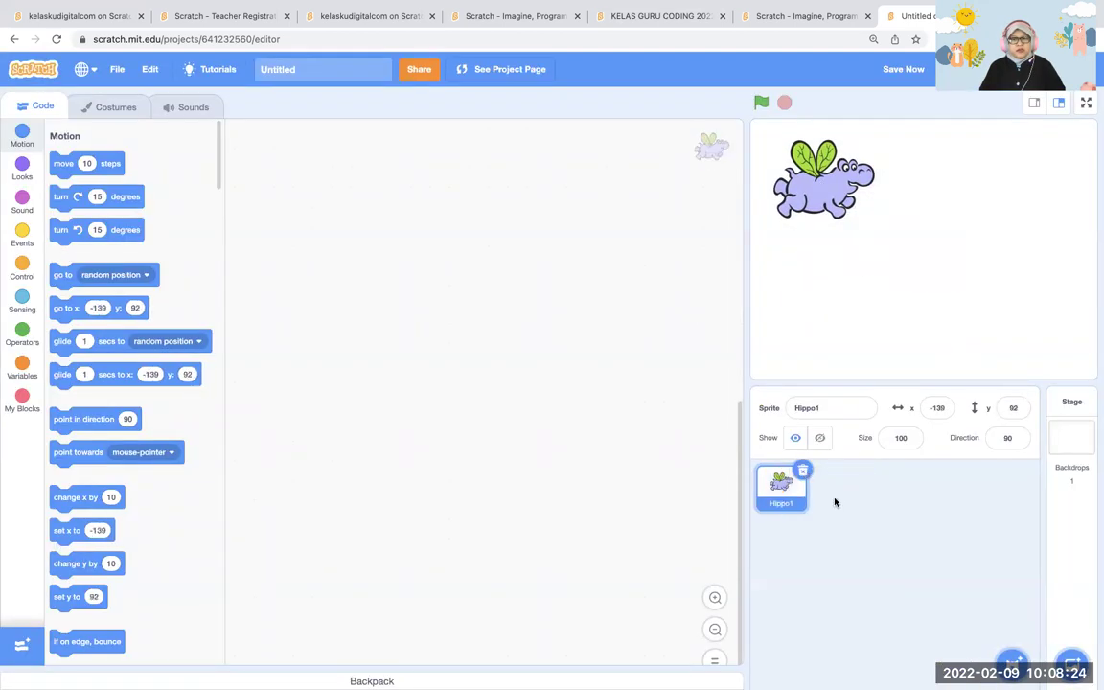
# Recolour the hippo's body in costume hippo1-a to pink, with fill color 92, saturation 78 and brightness 100
pyautogui.click(106, 109)
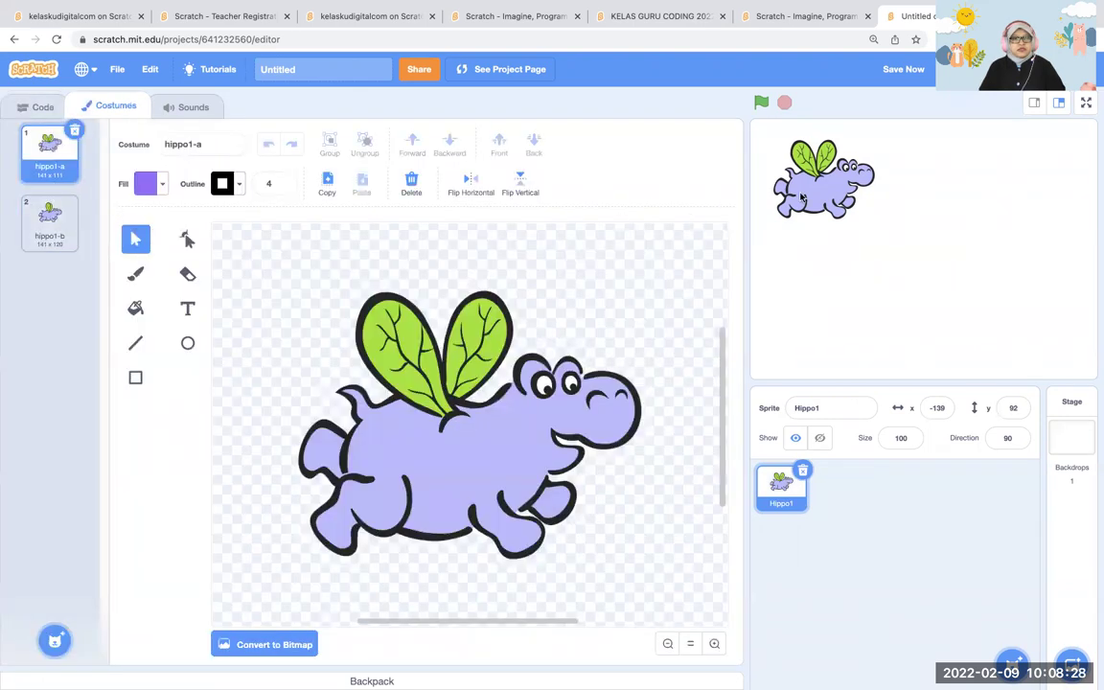
pyautogui.click(471, 393)
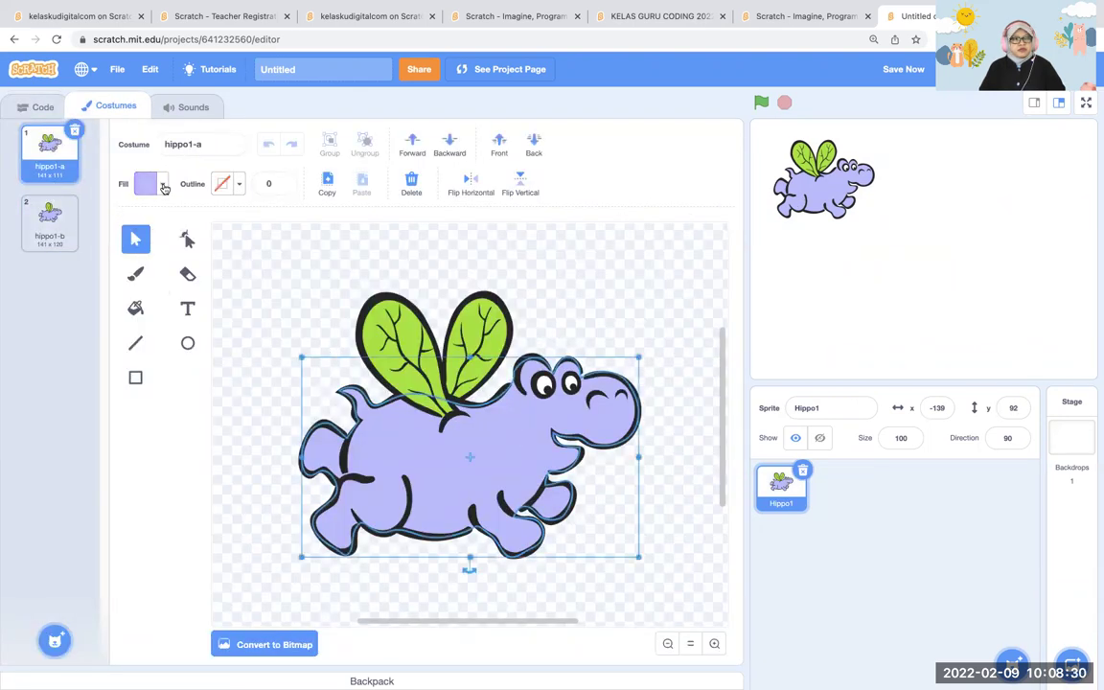
pyautogui.click(164, 188)
pyautogui.moveTo(159, 260); pyautogui.dragTo(187, 263)
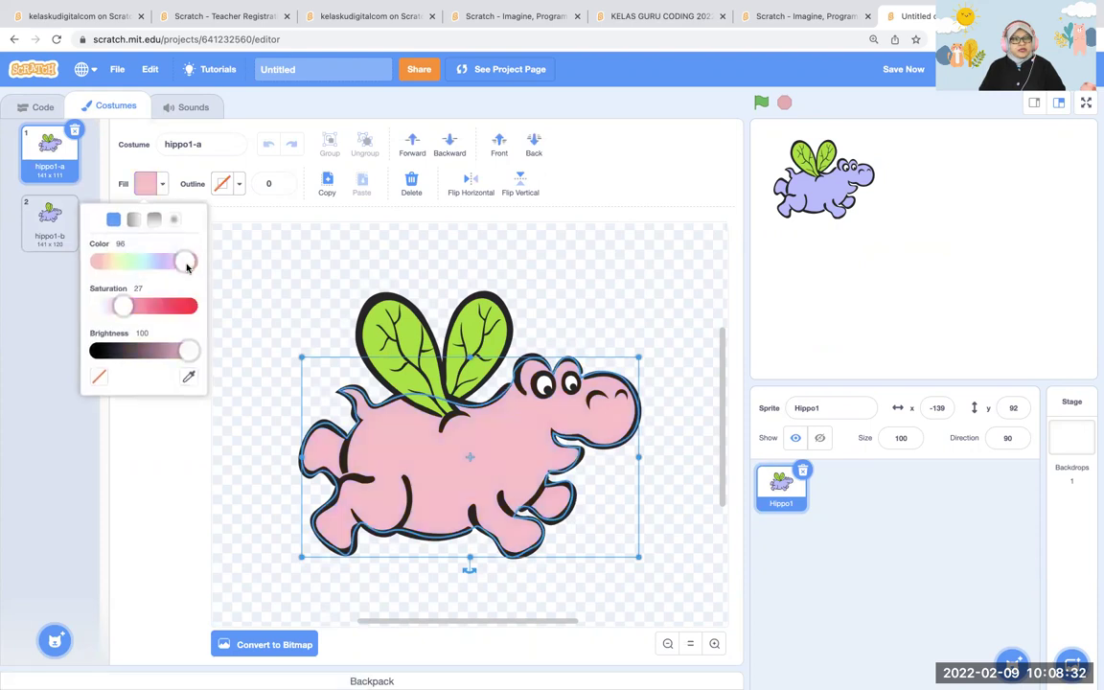
pyautogui.click(180, 304)
pyautogui.moveTo(162, 307); pyautogui.dragTo(147, 306)
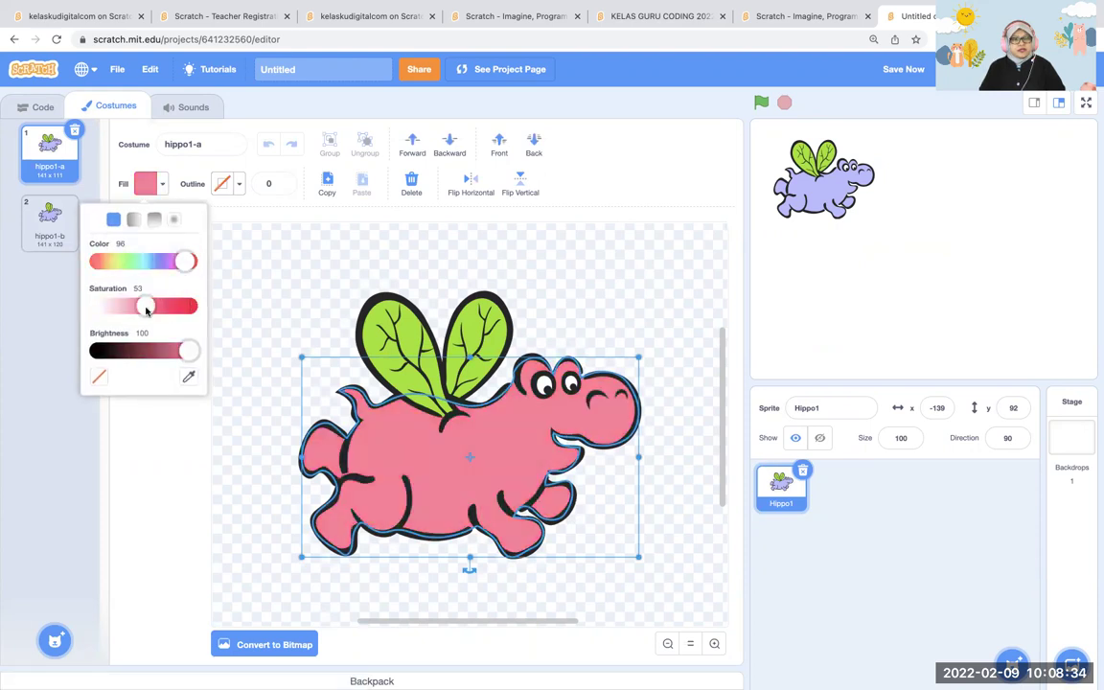
pyautogui.moveTo(182, 266)
pyautogui.mouseDown()
pyautogui.moveTo(165, 265)
pyautogui.moveTo(184, 268)
pyautogui.mouseUp()
pyautogui.moveTo(151, 314); pyautogui.dragTo(173, 310)
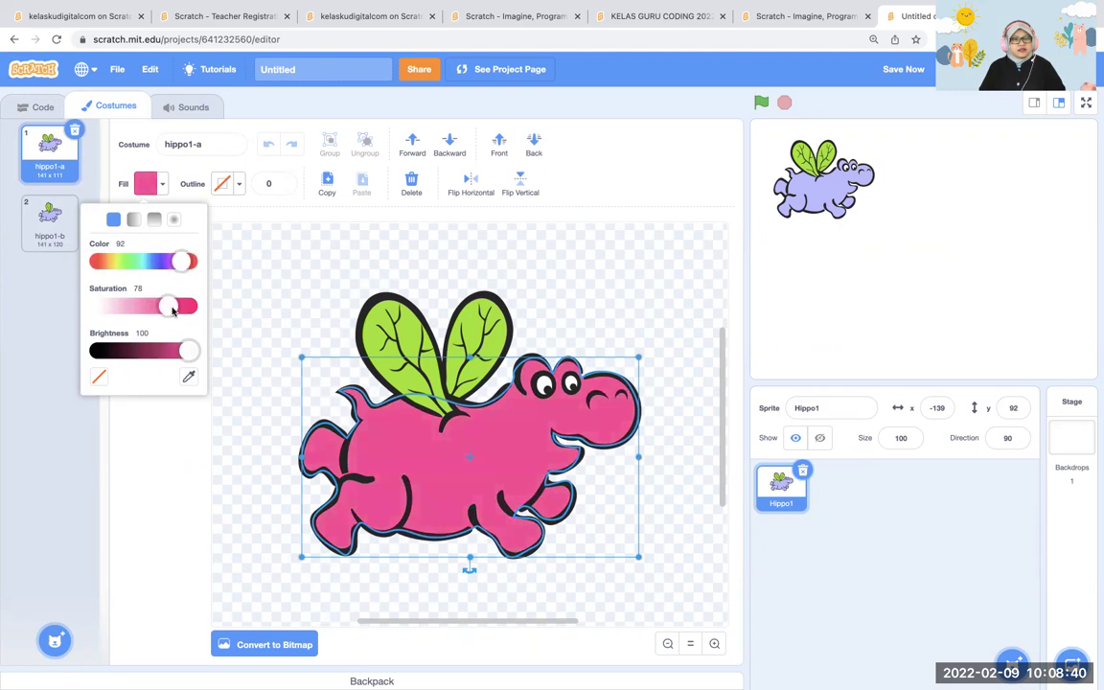
pyautogui.click(158, 412)
pyautogui.click(57, 236)
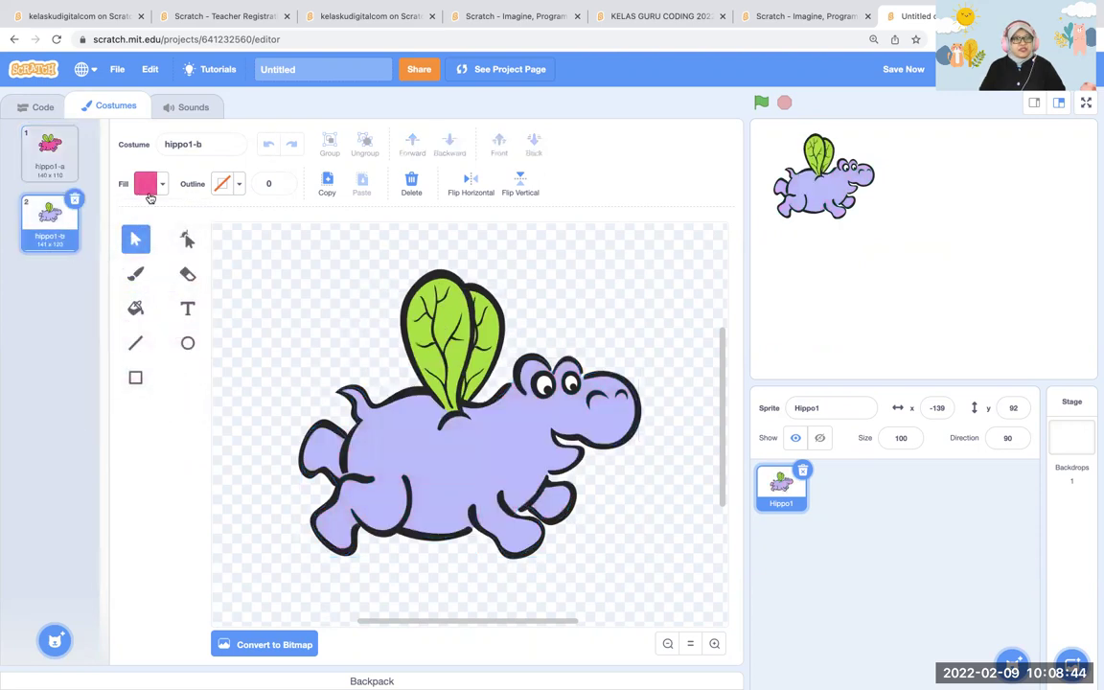
pyautogui.click(364, 414)
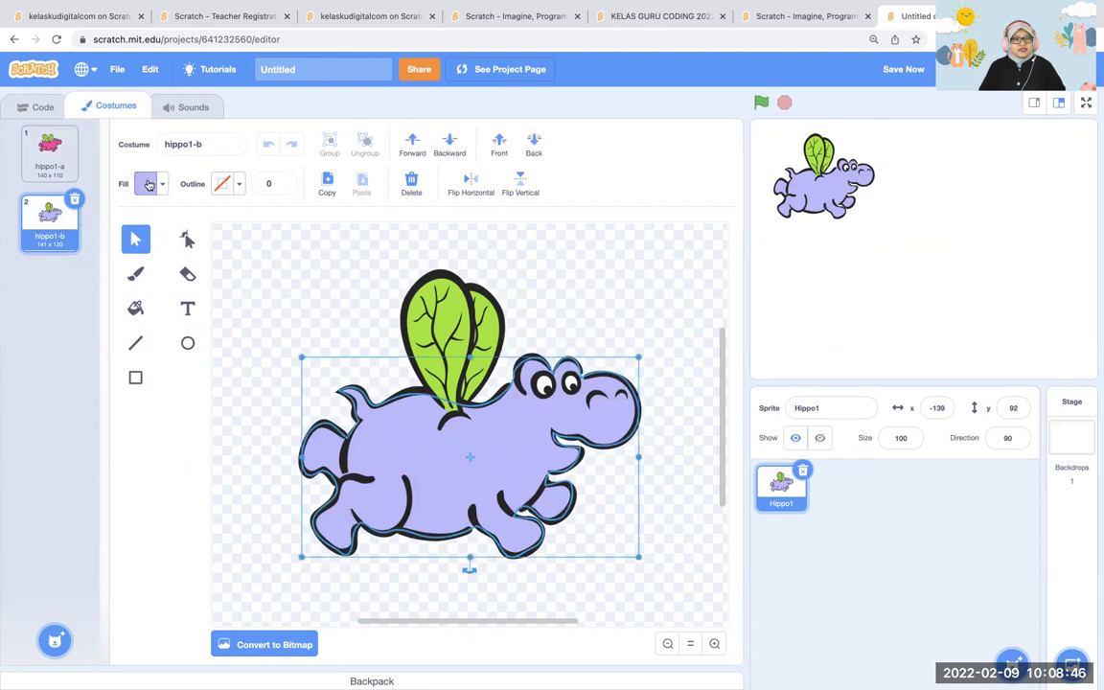
pyautogui.click(160, 185)
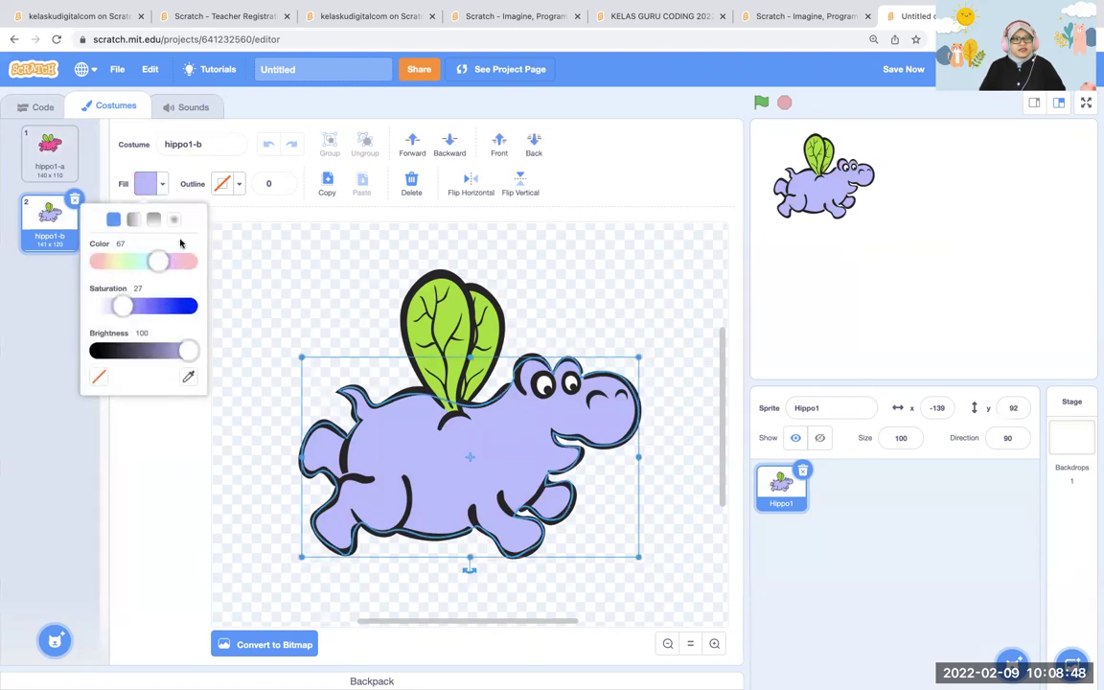
pyautogui.click(246, 269)
pyautogui.click(50, 149)
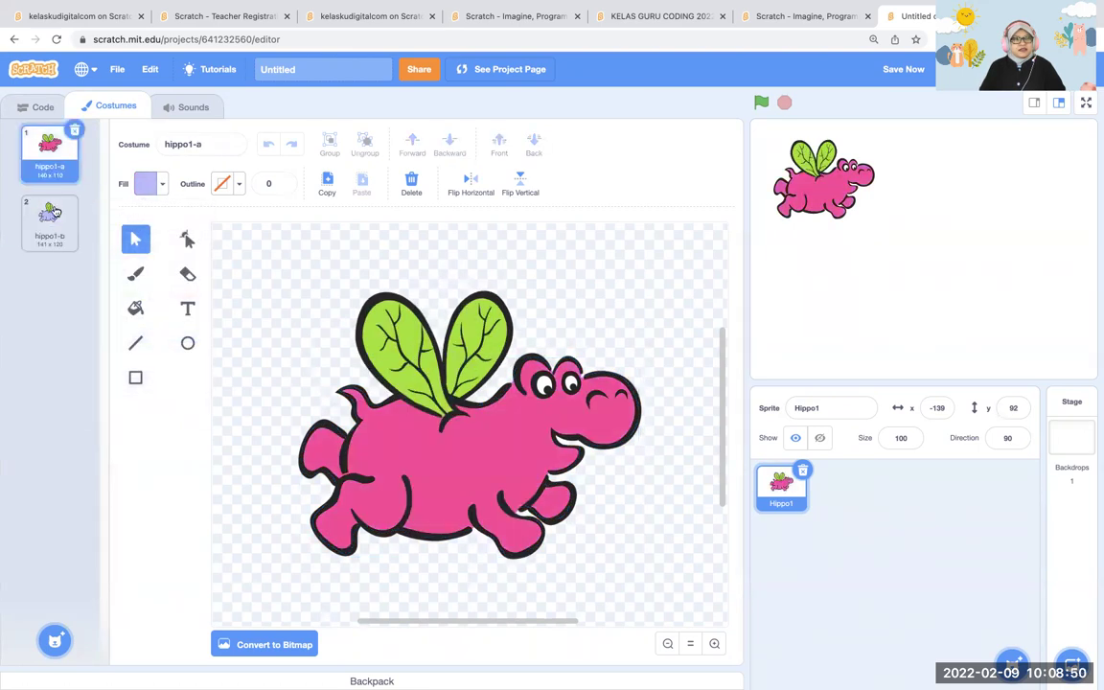
# Recolour the hippo's body in costume hippo1-b to pink with the Fill tool, using color 90 and brightness 100
pyautogui.click(56, 236)
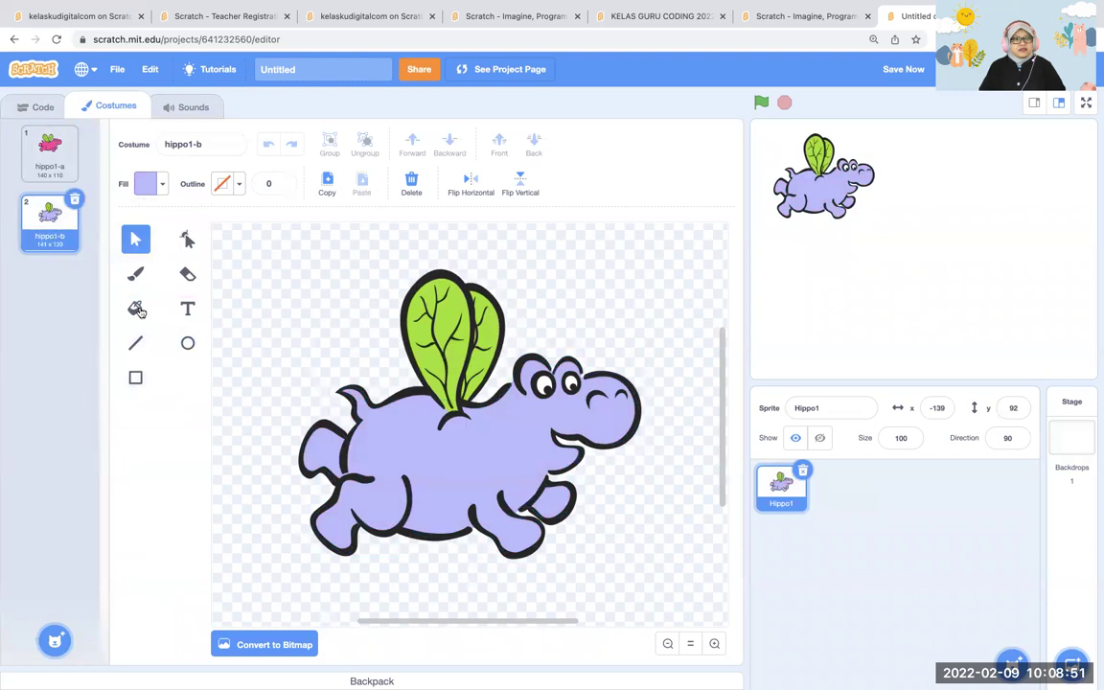
pyautogui.click(146, 181)
pyautogui.click(172, 268)
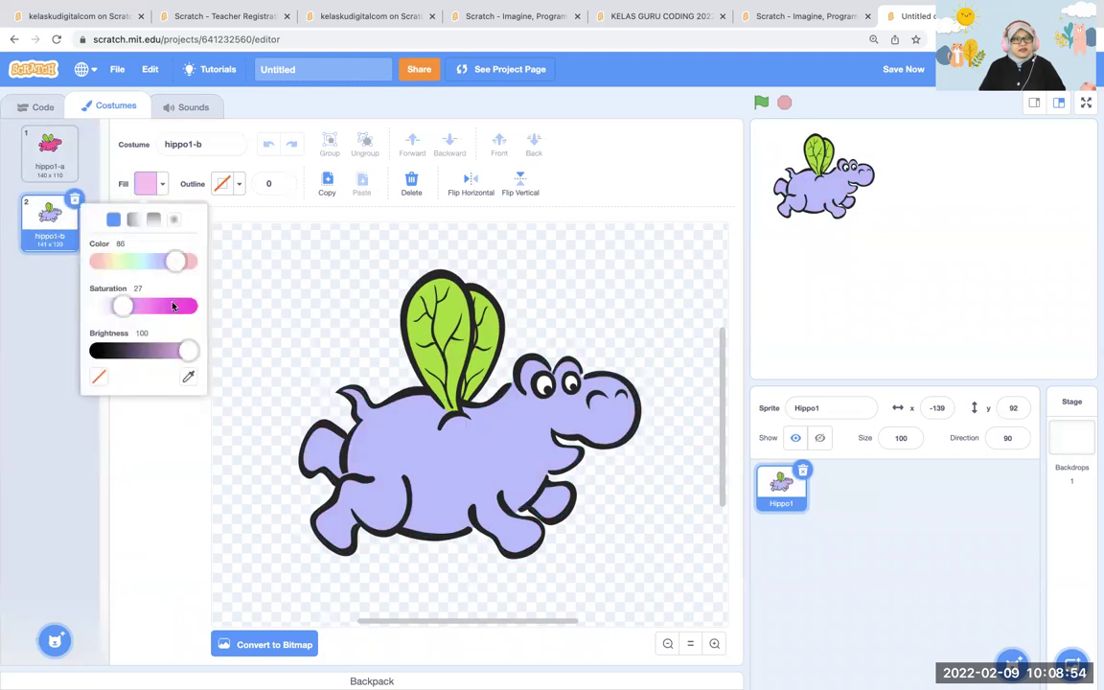
pyautogui.click(167, 306)
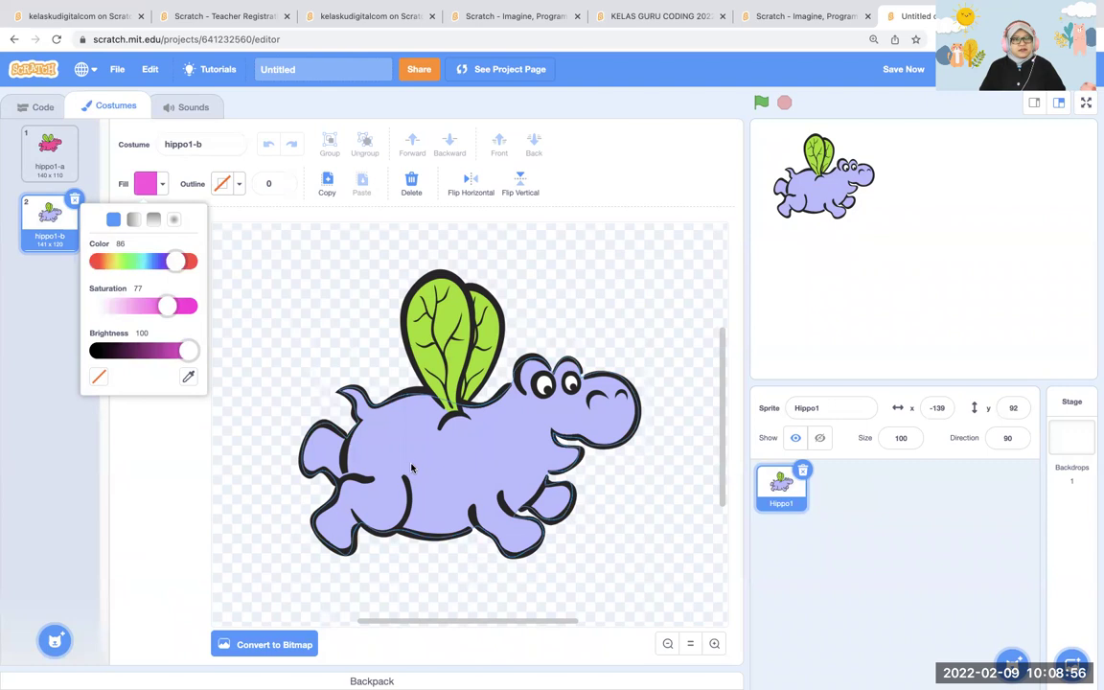
pyautogui.click(255, 347)
pyautogui.press('f')
pyautogui.click(449, 454)
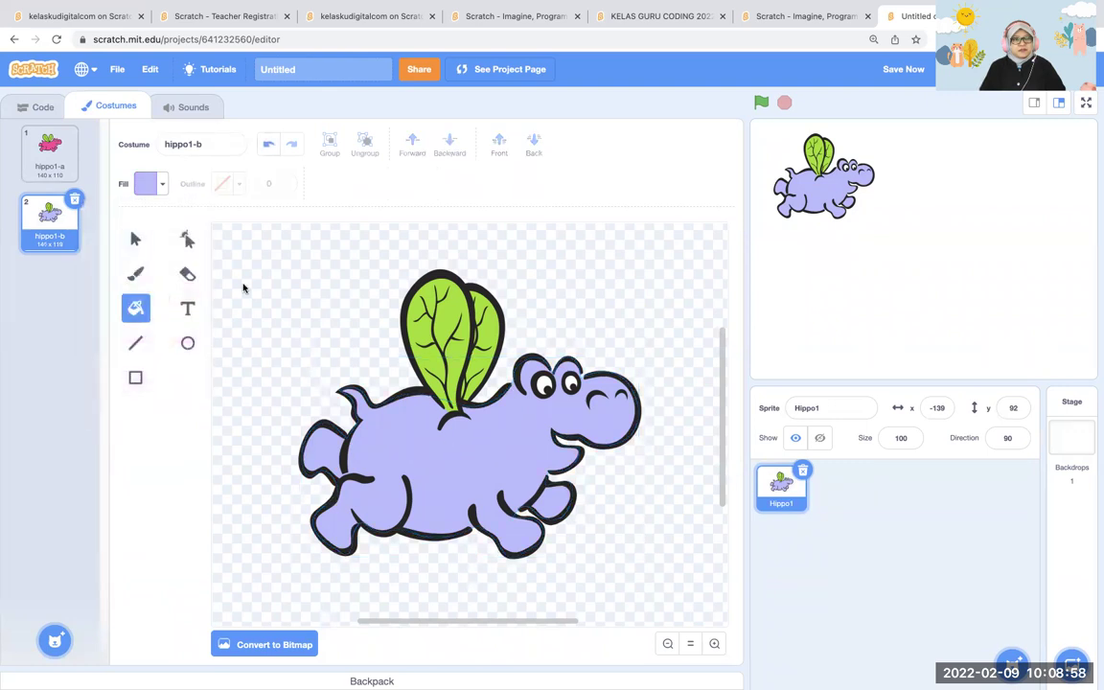
pyautogui.click(144, 186)
pyautogui.click(178, 261)
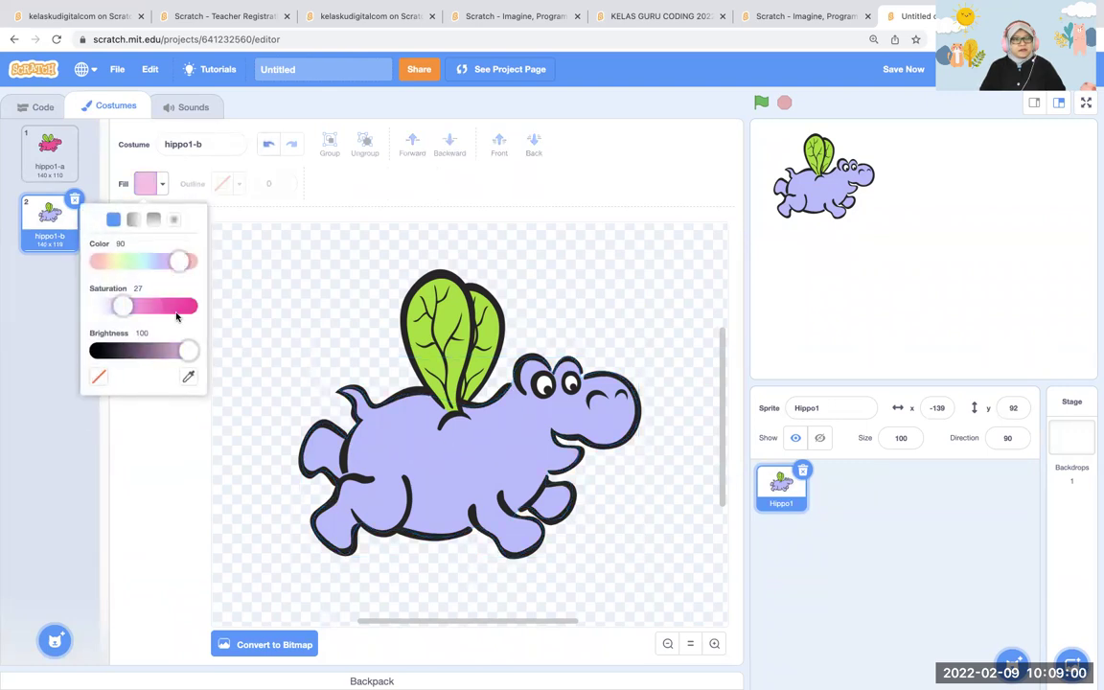
pyautogui.click(175, 307)
pyautogui.click(422, 450)
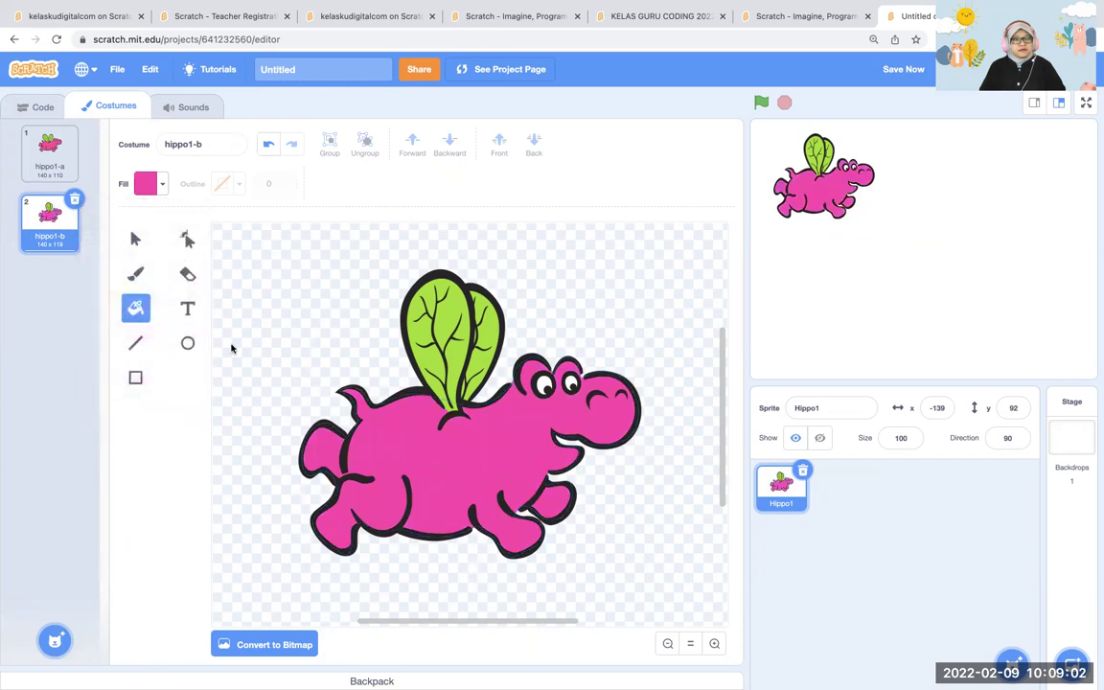
# Switch back to costume hippo1-a and preview the stage in full screen
pyautogui.click(50, 151)
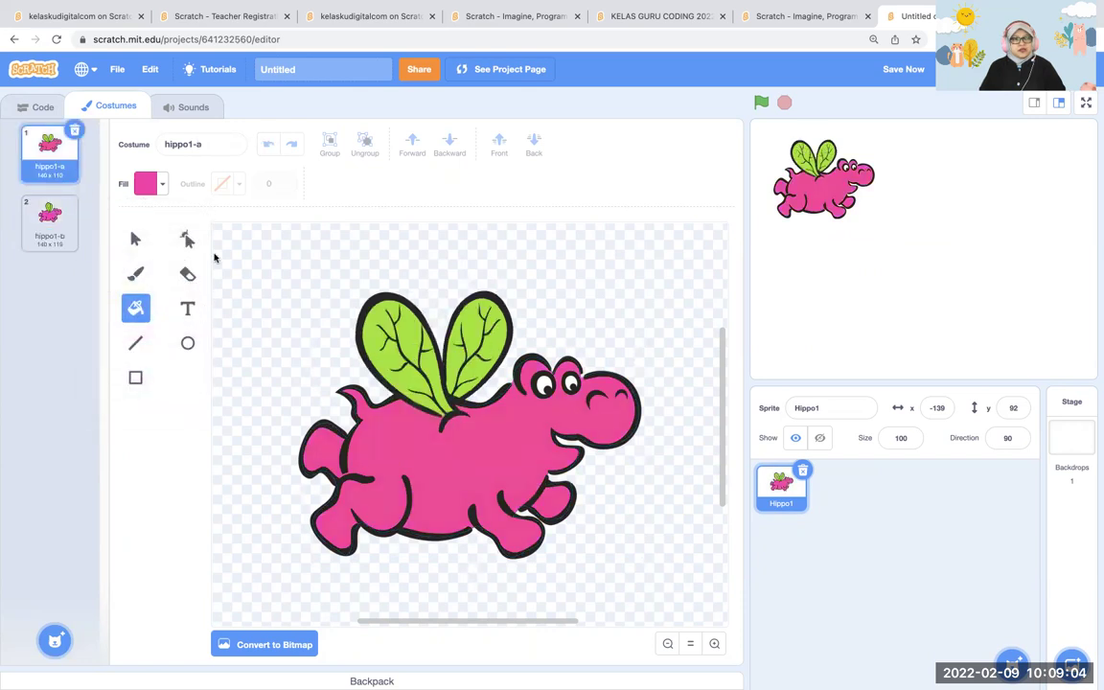
pyautogui.click(1086, 101)
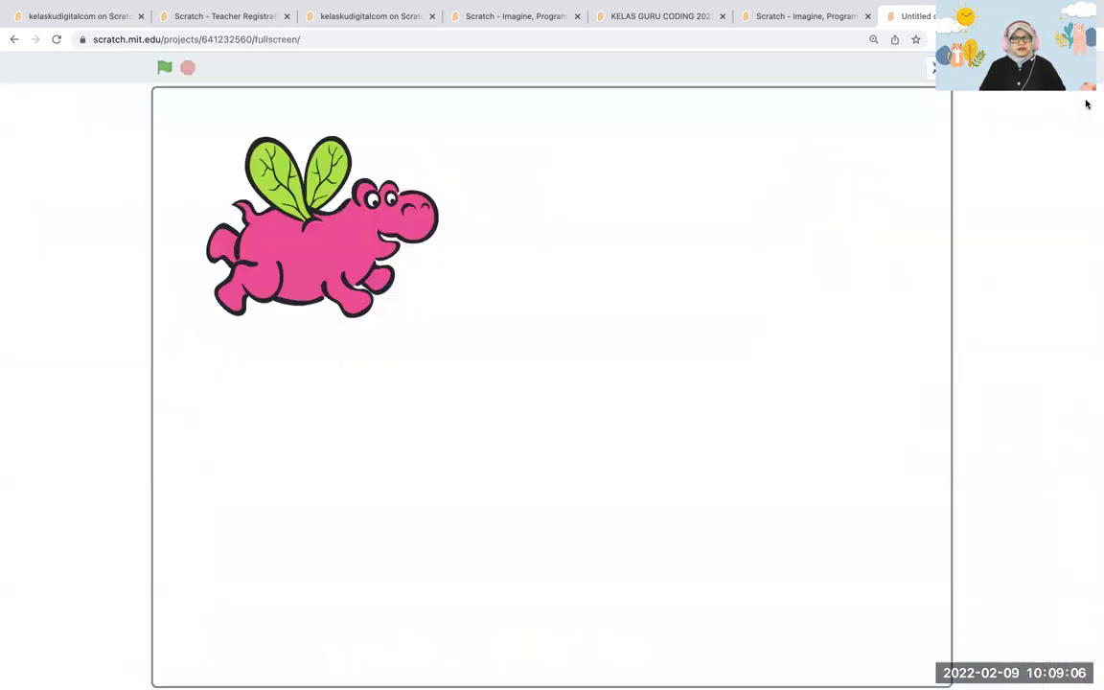
pyautogui.press('Escape')
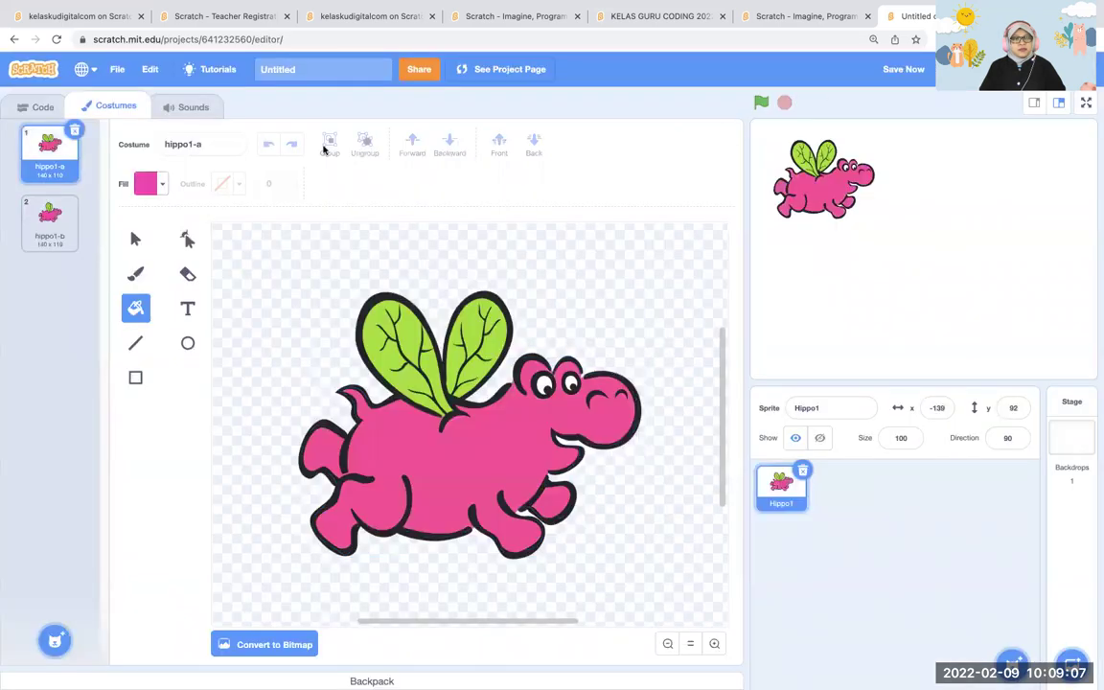
# Start the Hippo1 script with a "when green flag clicked" event block and attach a forever loop beneath it
pyautogui.click(38, 105)
pyautogui.click(21, 228)
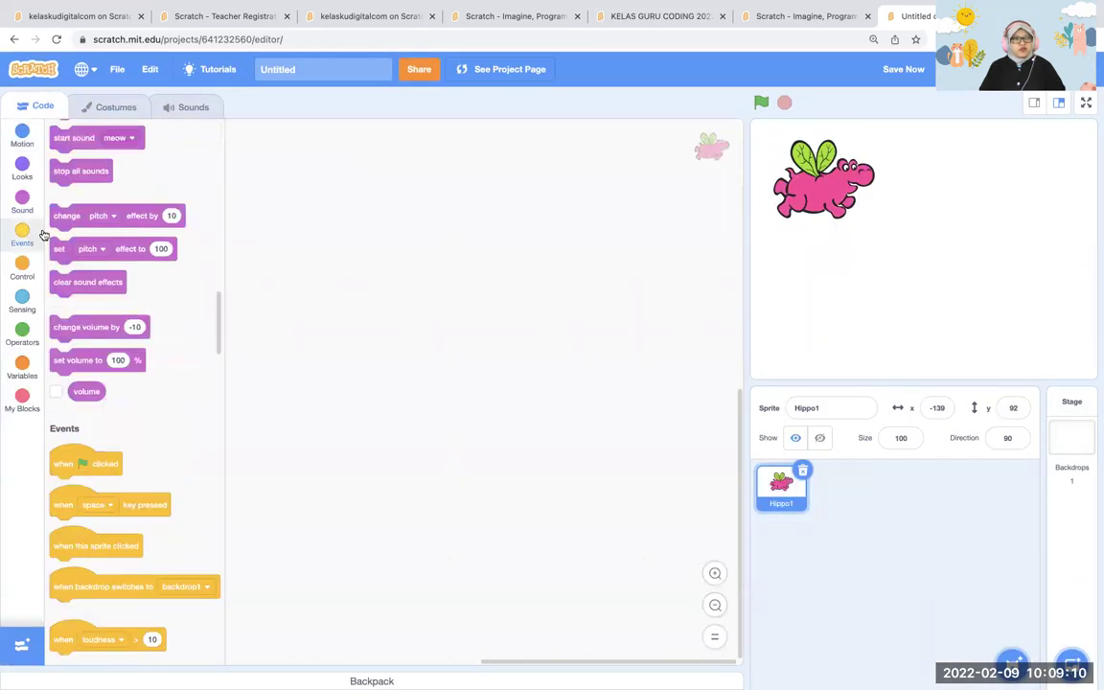
pyautogui.moveTo(61, 169); pyautogui.dragTo(305, 259)
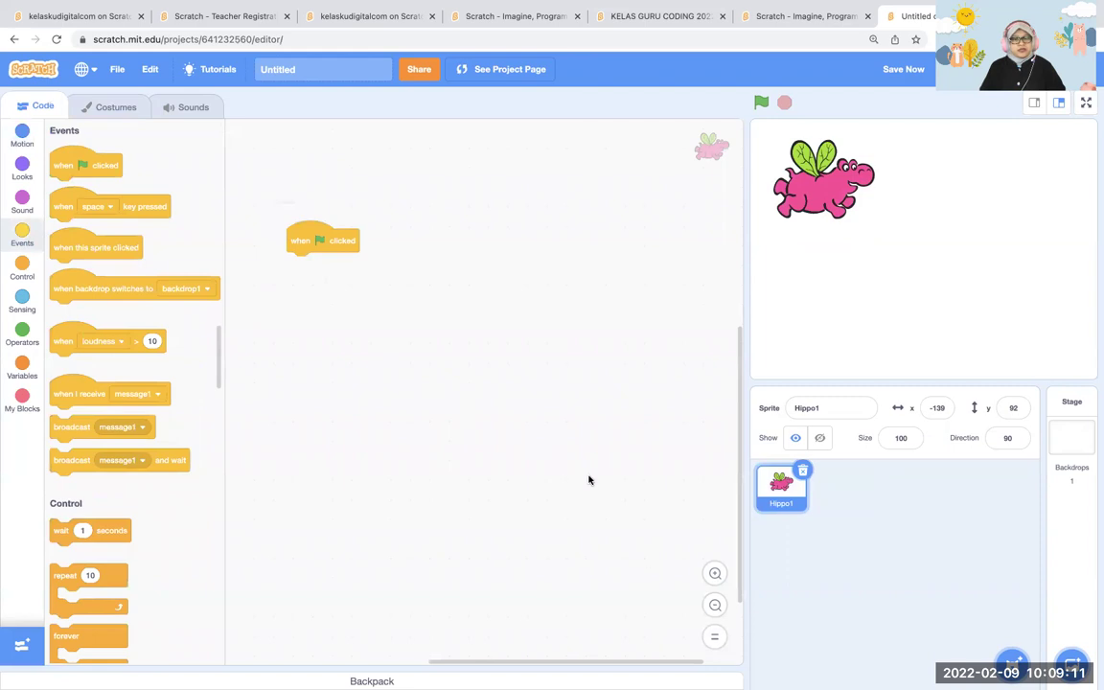
pyautogui.click(715, 573)
pyautogui.click(715, 573)
pyautogui.scroll(2, 469, 241)
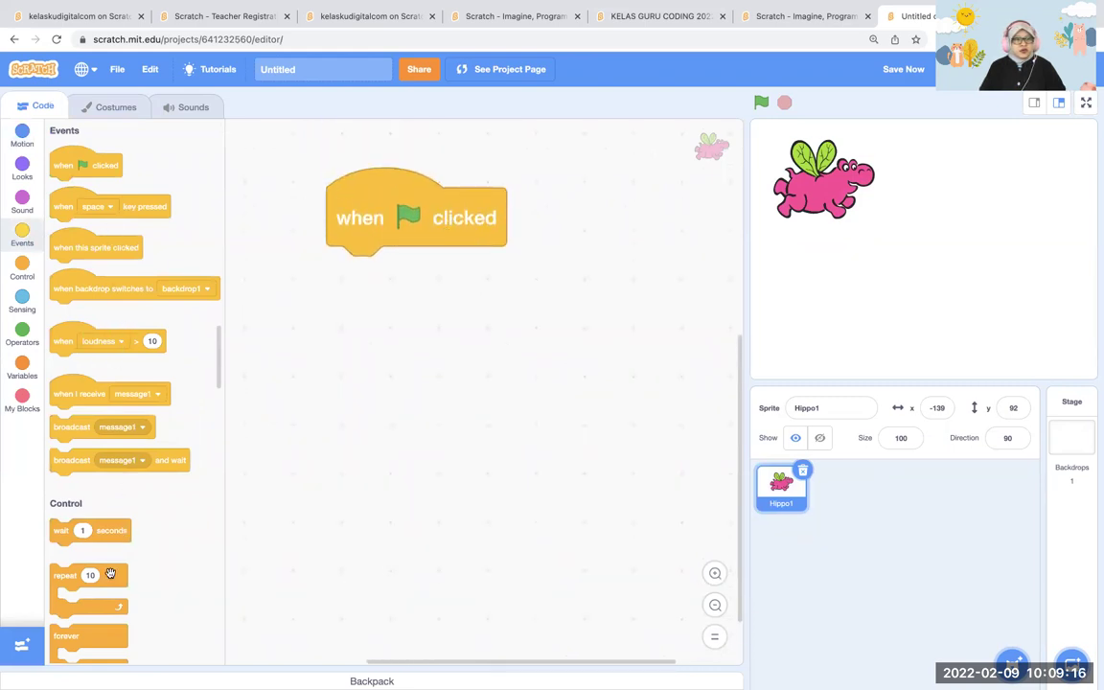
pyautogui.scroll(-2, 153, 527)
pyautogui.moveTo(103, 606); pyautogui.dragTo(387, 266)
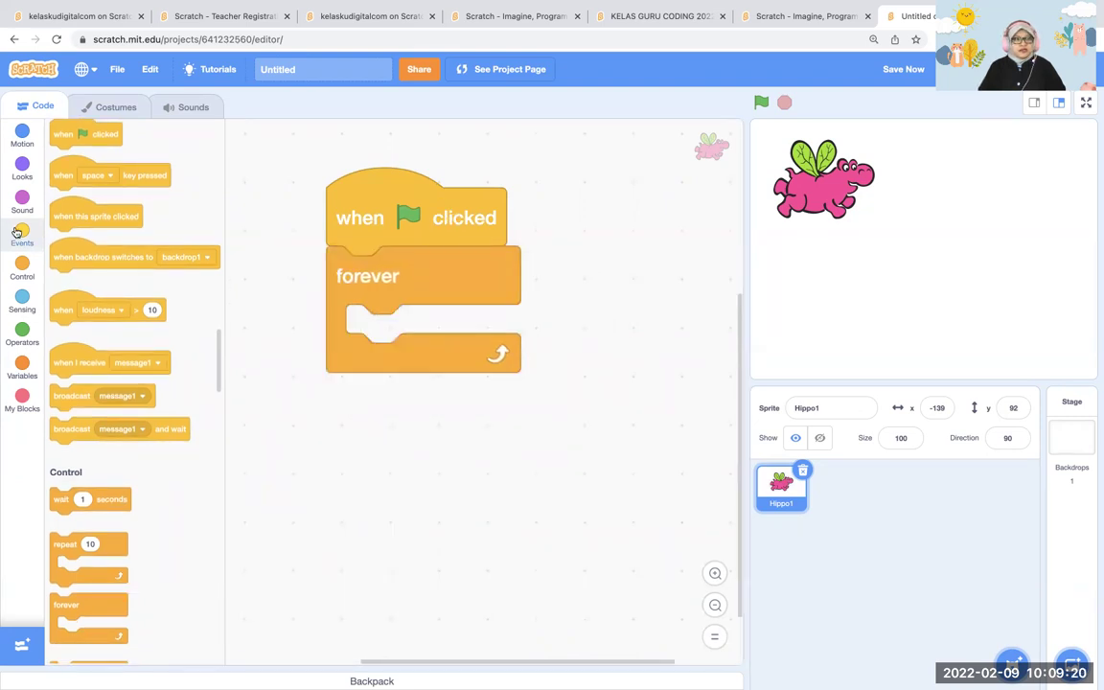
# Fill the forever loop with "move 10 steps", "if on edge, bounce" and "set rotation style left-right" blocks, and reposition the script
pyautogui.click(22, 135)
pyautogui.scroll(-3, 163, 316)
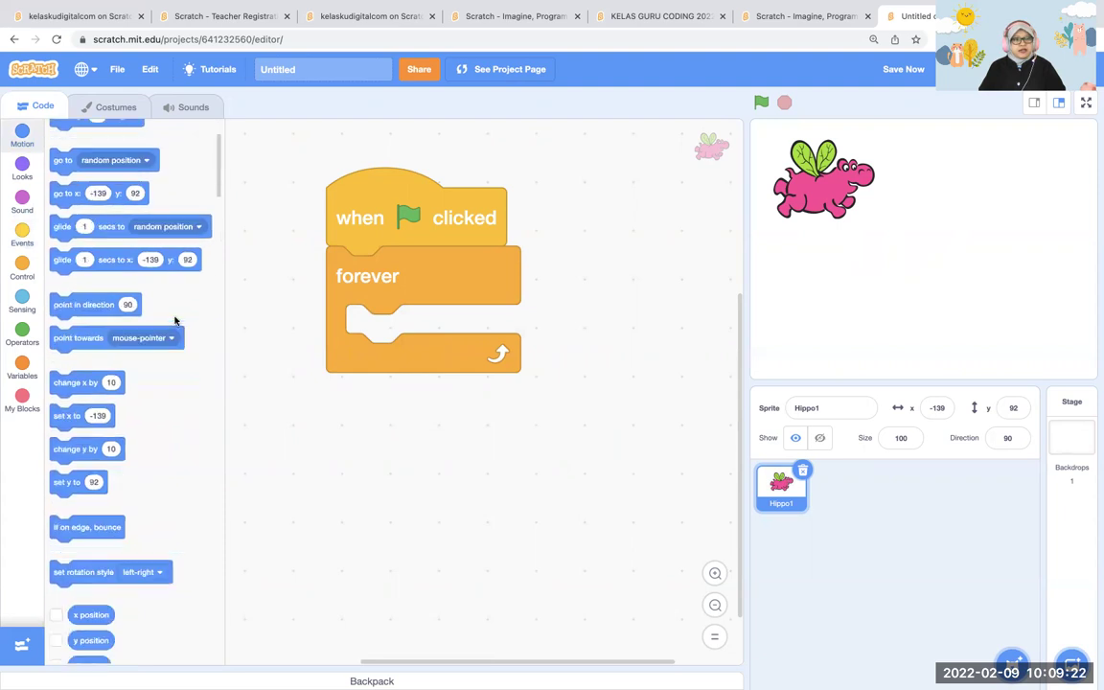
pyautogui.scroll(3, 93, 167)
pyautogui.moveTo(93, 165); pyautogui.dragTo(421, 336)
pyautogui.scroll(-3, 86, 453)
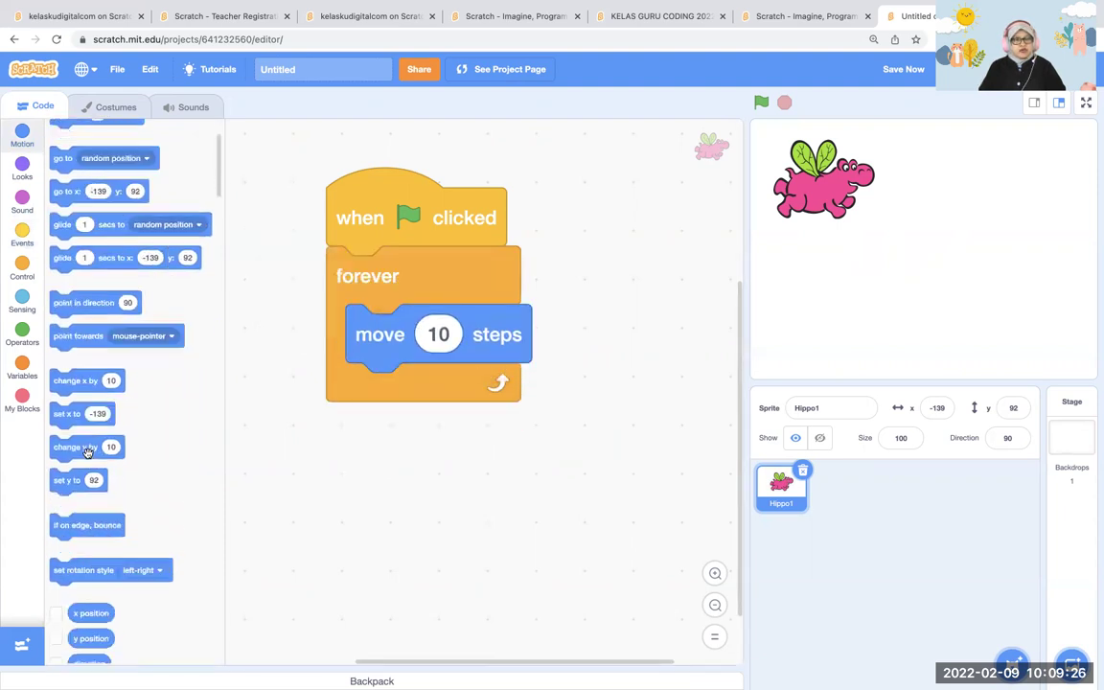
pyautogui.moveTo(82, 525); pyautogui.dragTo(423, 388)
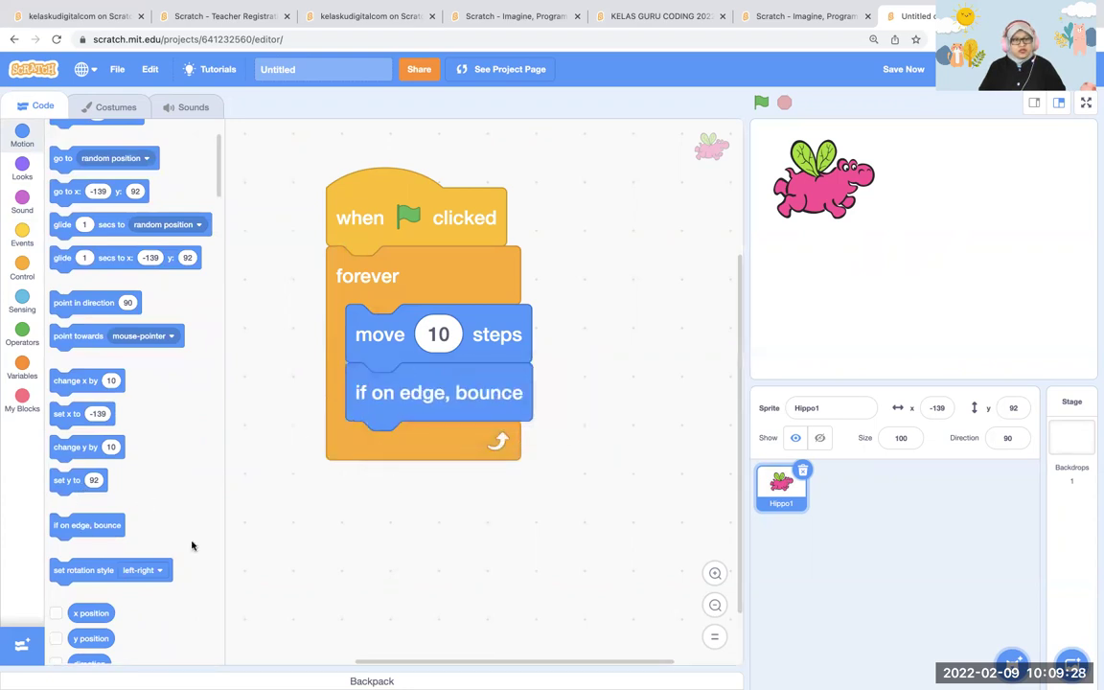
pyautogui.moveTo(77, 575); pyautogui.dragTo(427, 451)
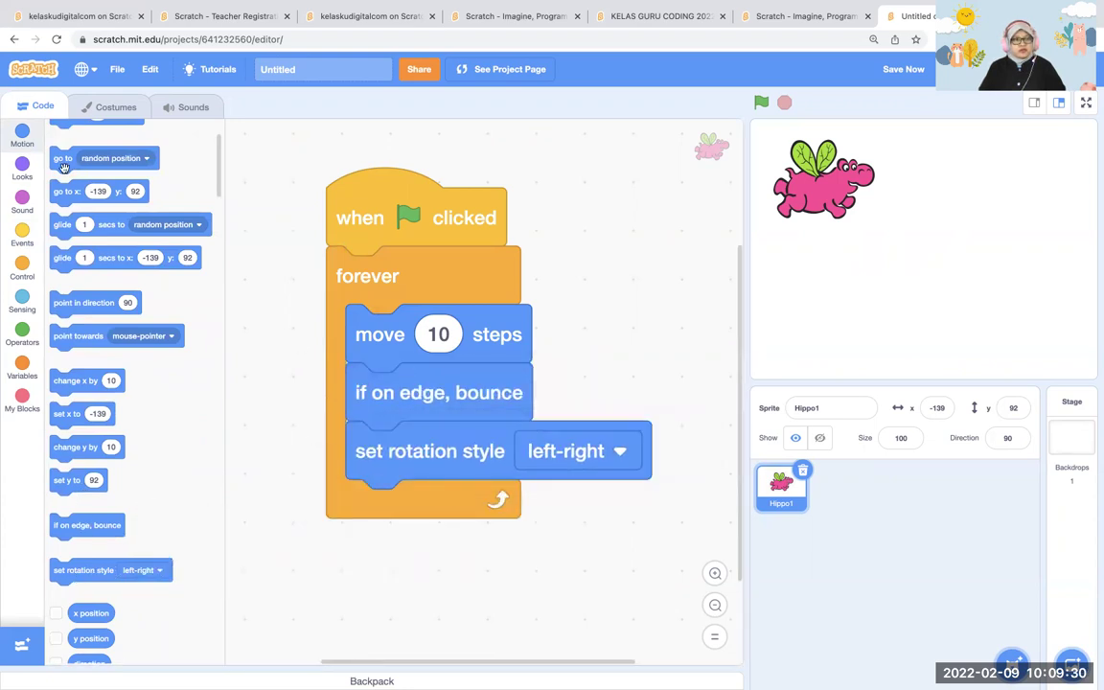
pyautogui.moveTo(368, 185); pyautogui.dragTo(410, 178)
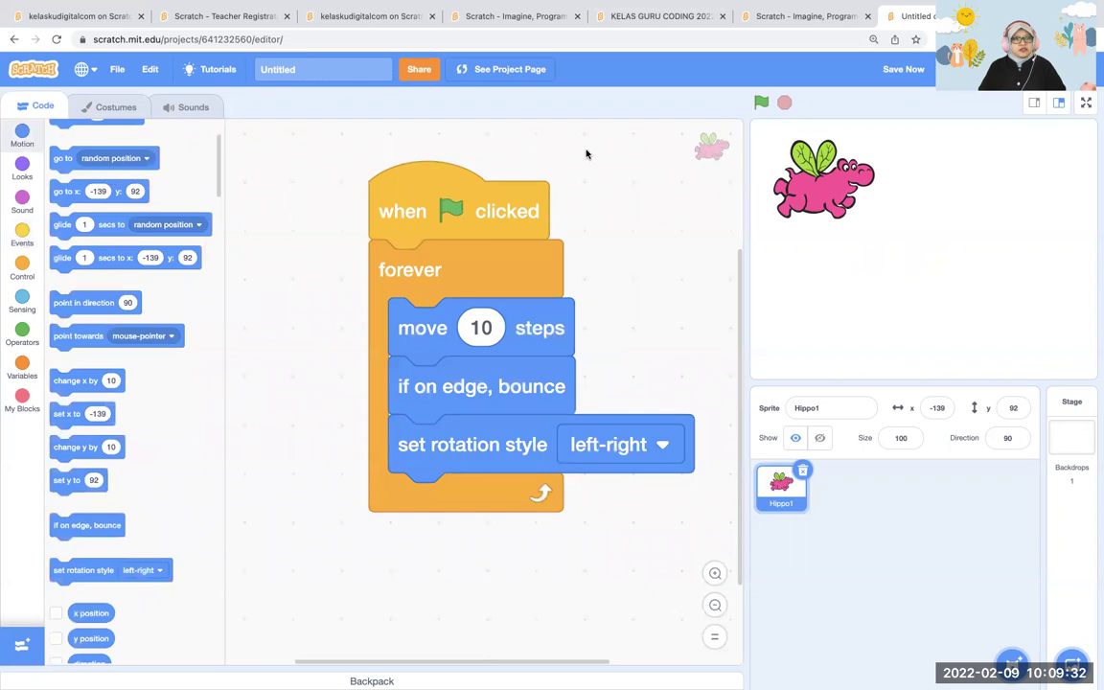
# Run the hippo animation in full screen to check its movement, and return to the editor
pyautogui.click(1086, 105)
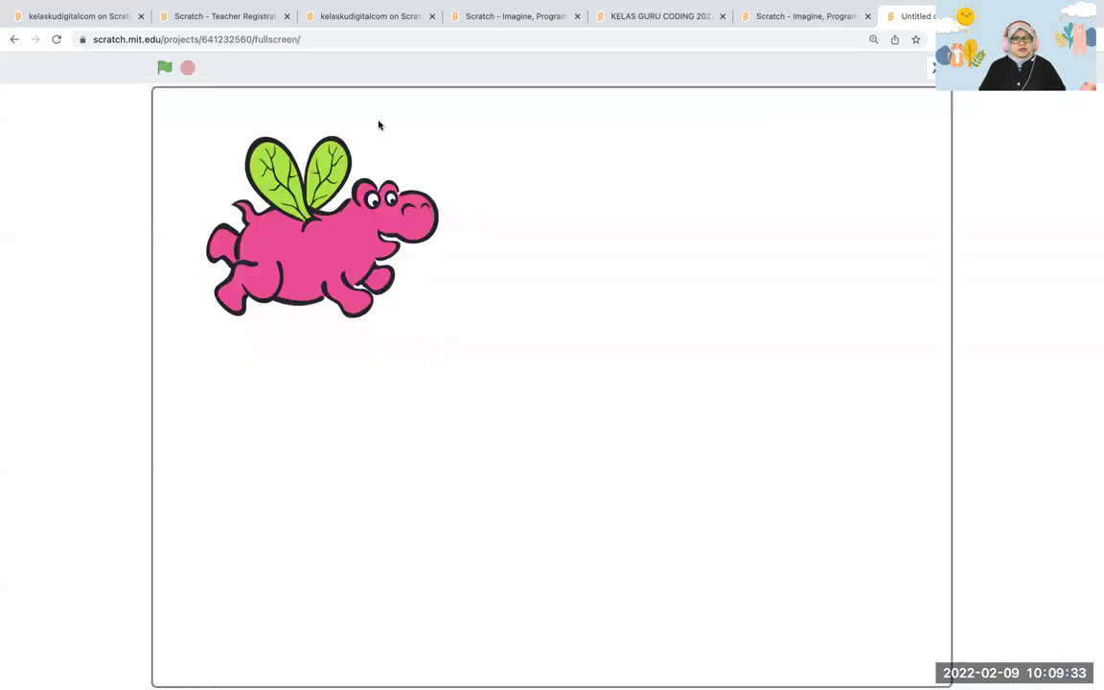
pyautogui.click(163, 67)
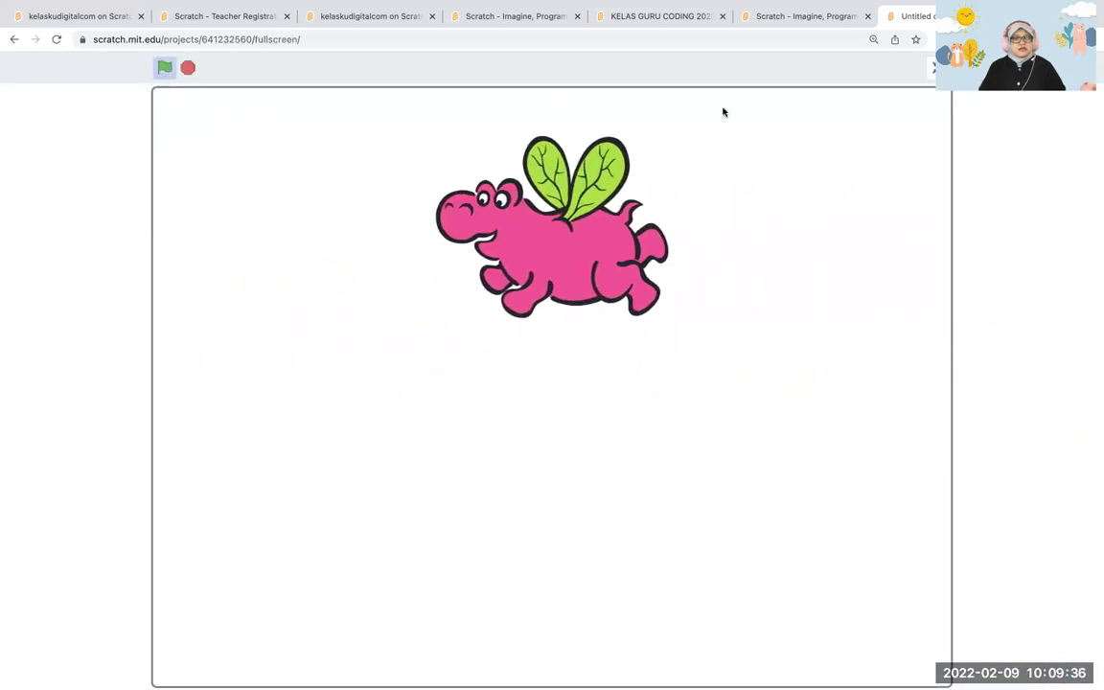
pyautogui.press('Escape')
# Add a "next costume" block at the start of the forever loop and preview the animation in full screen
pyautogui.click(22, 168)
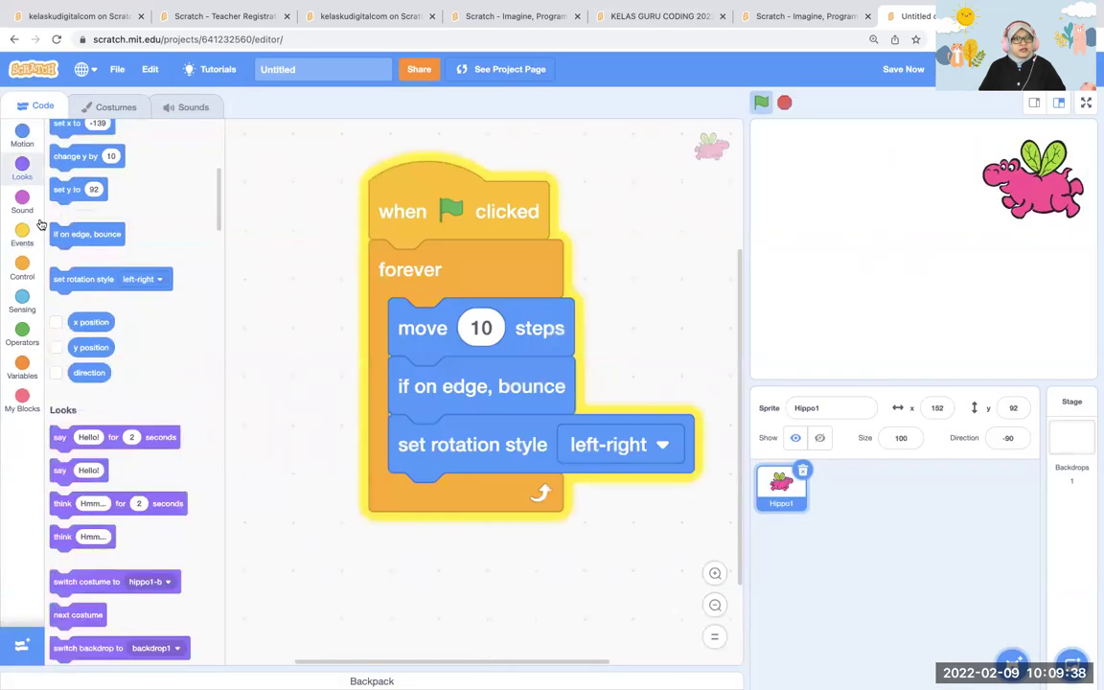
pyautogui.moveTo(72, 335); pyautogui.dragTo(414, 313)
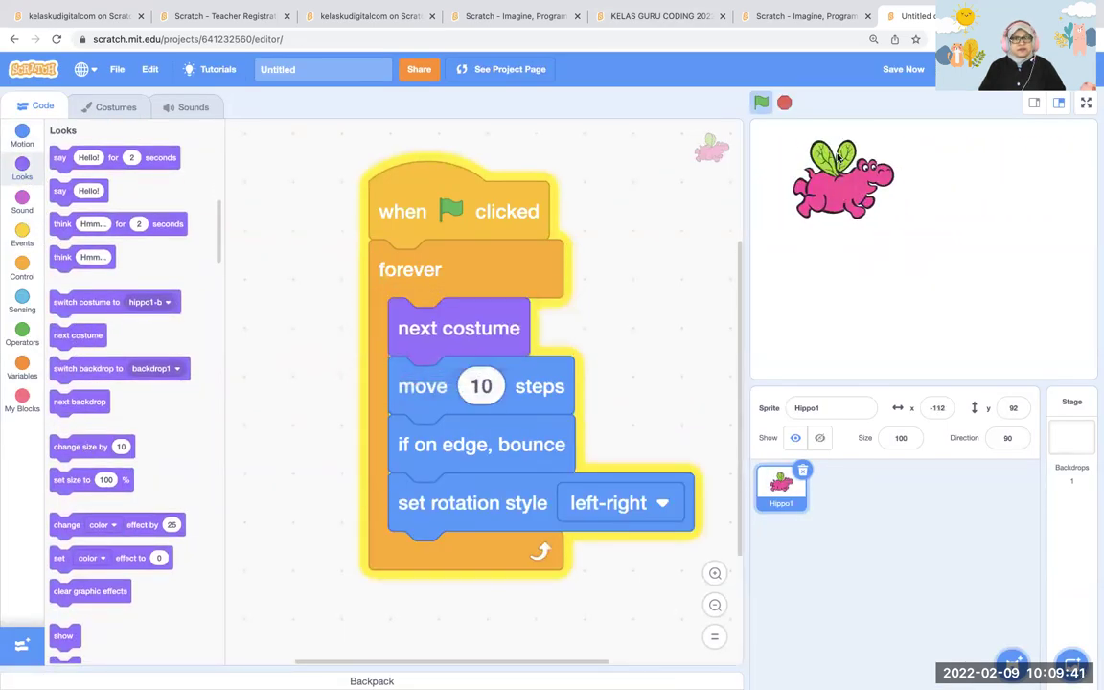
pyautogui.click(1086, 102)
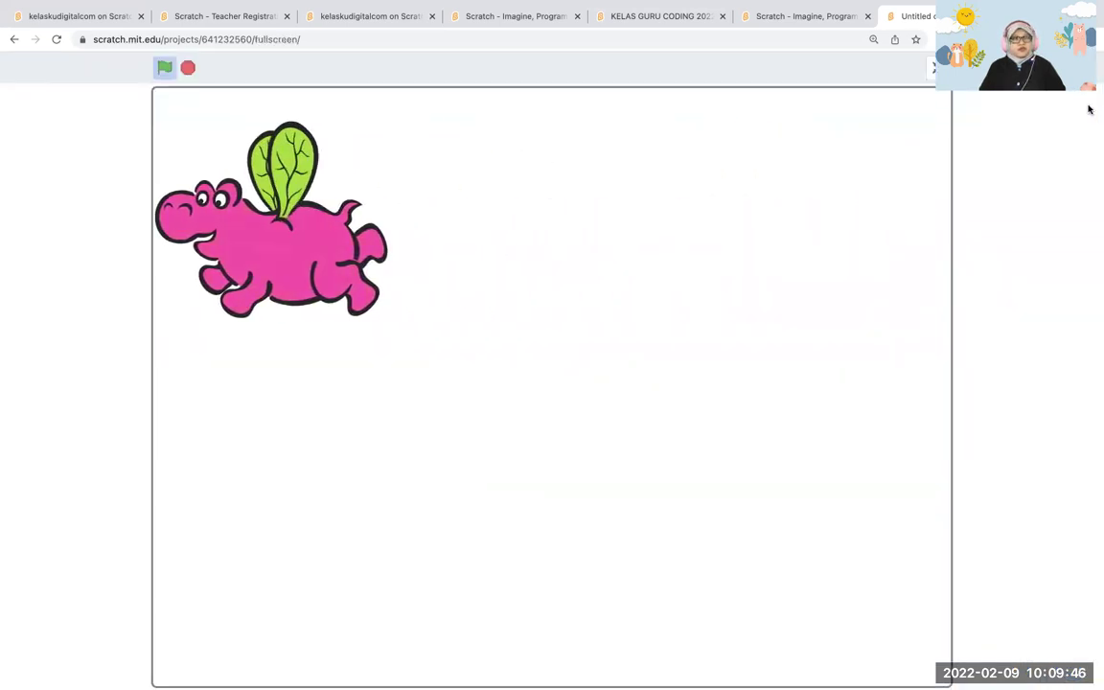
pyautogui.press('Escape')
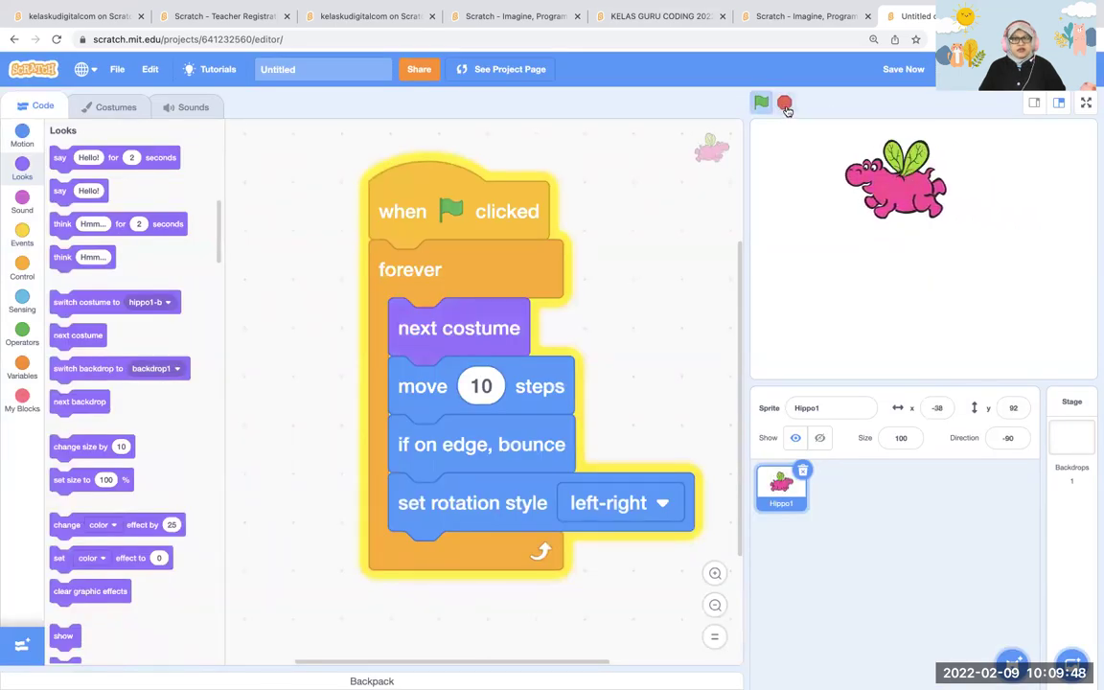
# Stop the running project and rename it "Pink Hippo"
pyautogui.click(337, 70)
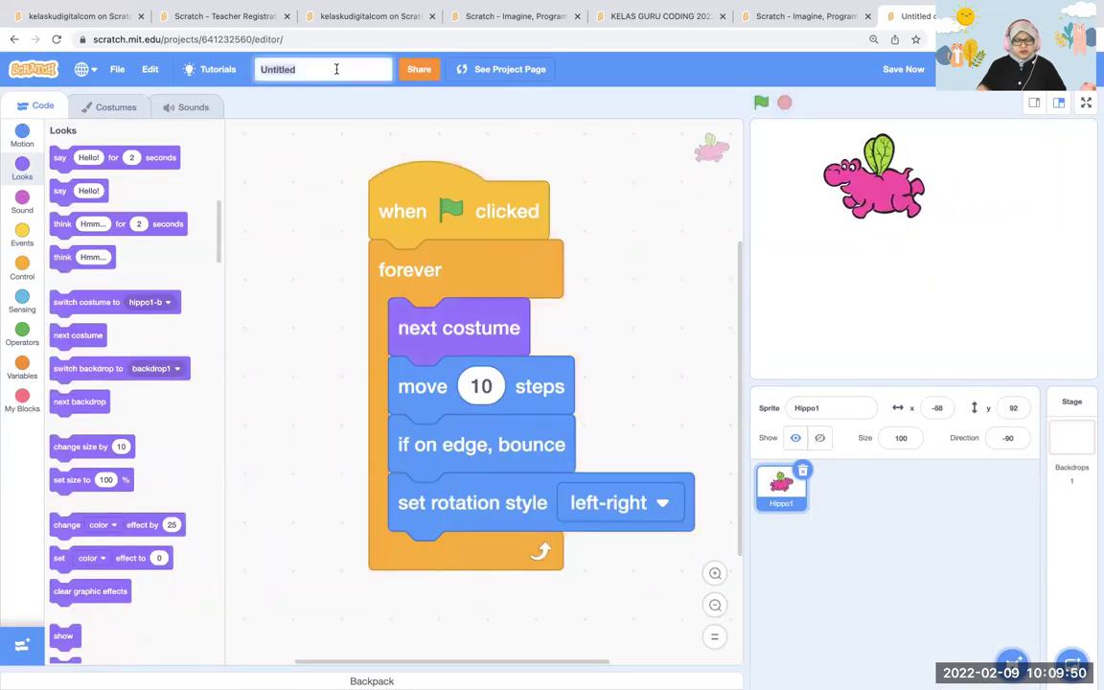
pyautogui.write('Pink Hippo')
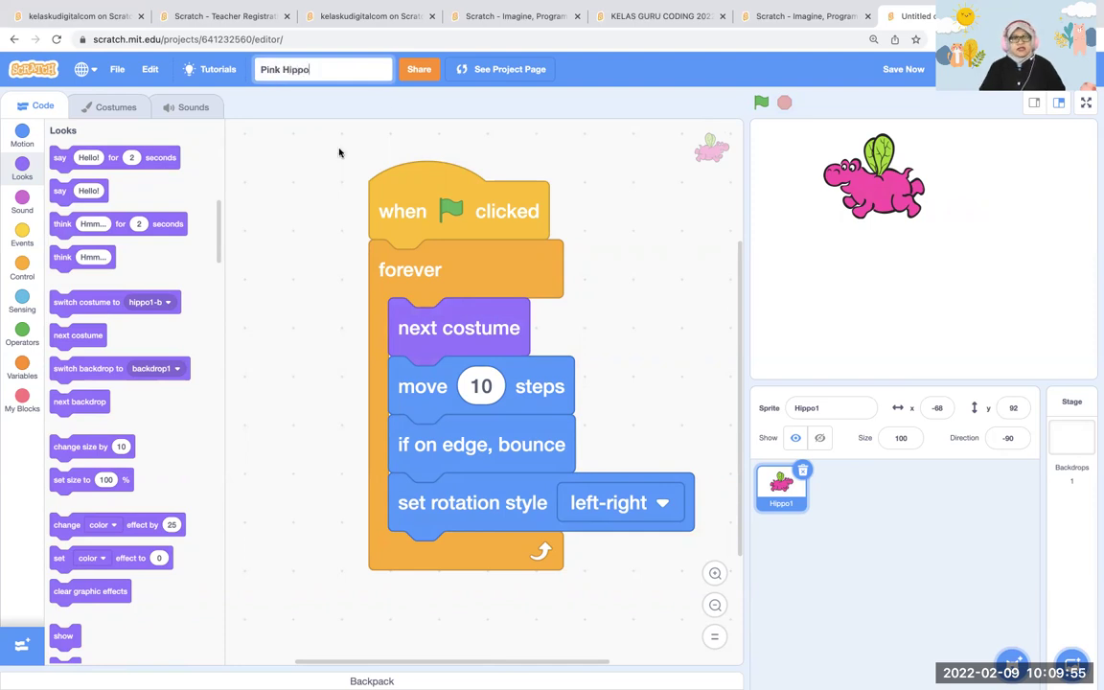
pyautogui.press('Return')
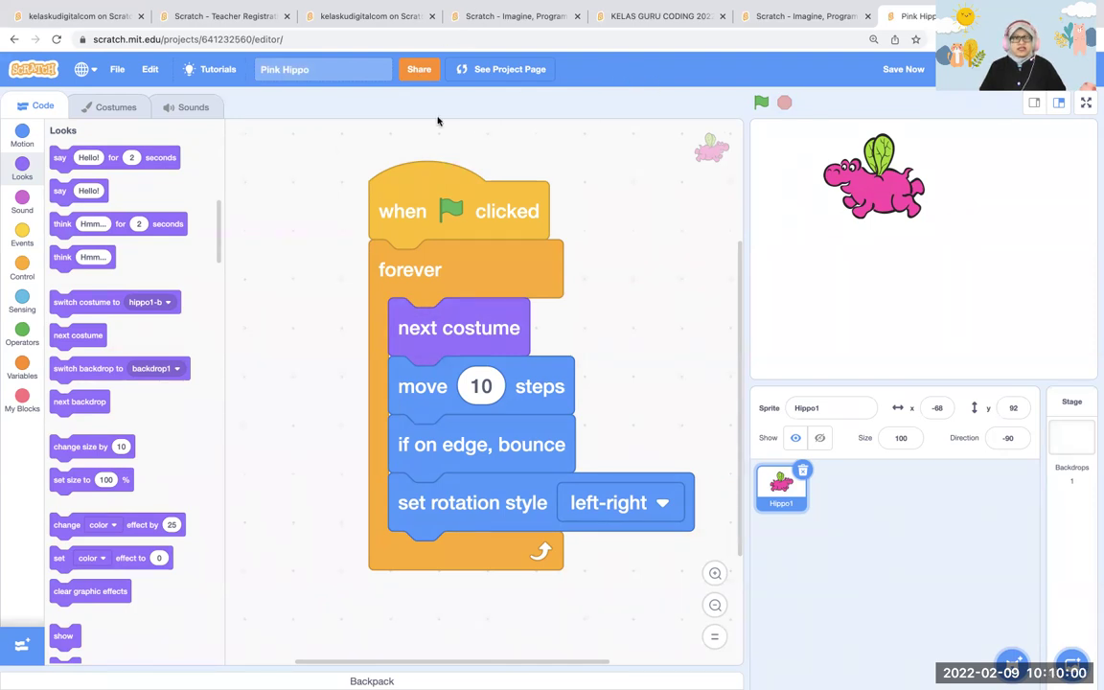
# Share the Pink Hippo project and run it on its project page
pyautogui.moveTo(397, 116); pyautogui.dragTo(433, 110)
pyautogui.moveTo(448, 52); pyautogui.dragTo(373, 47)
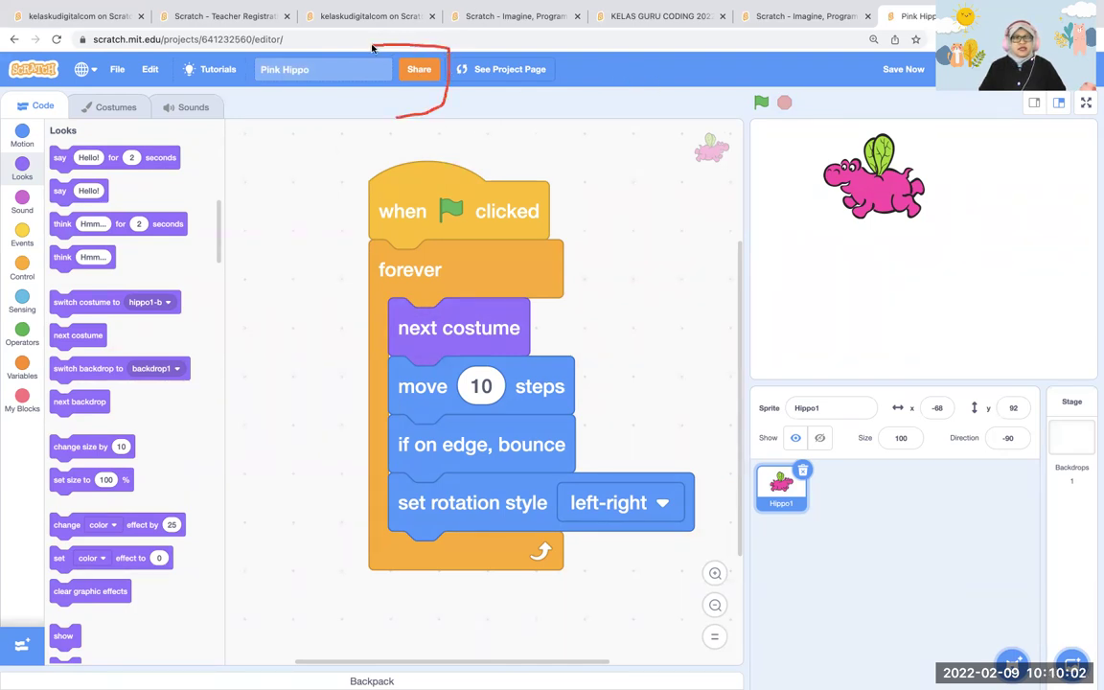
pyautogui.moveTo(386, 96); pyautogui.dragTo(391, 116)
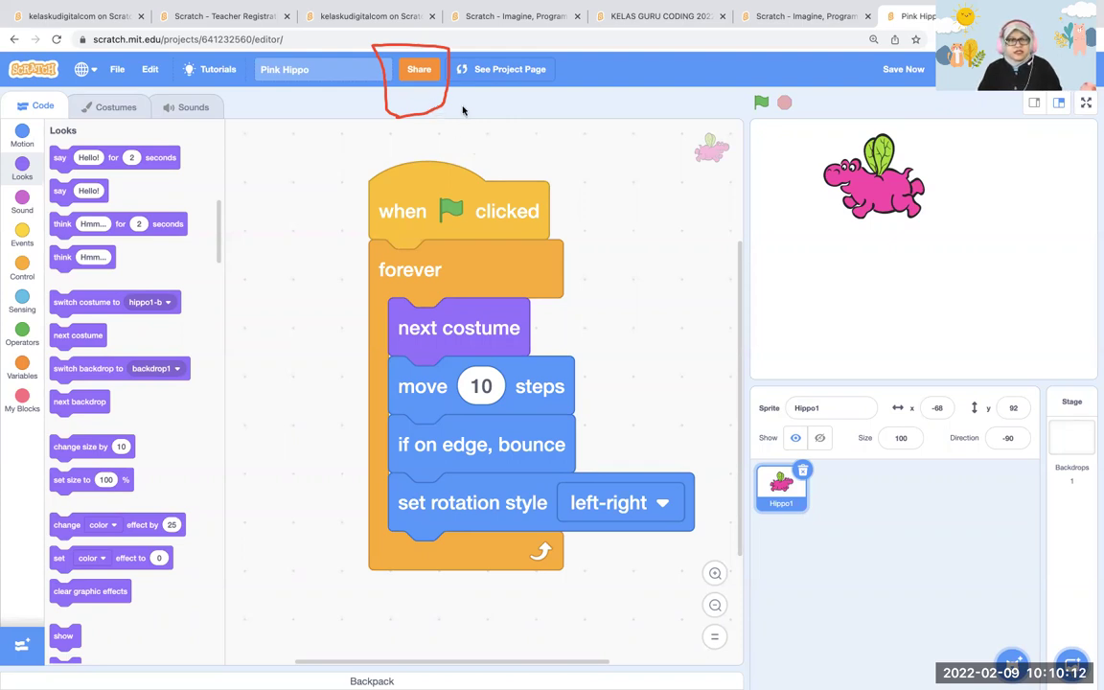
pyautogui.click(419, 79)
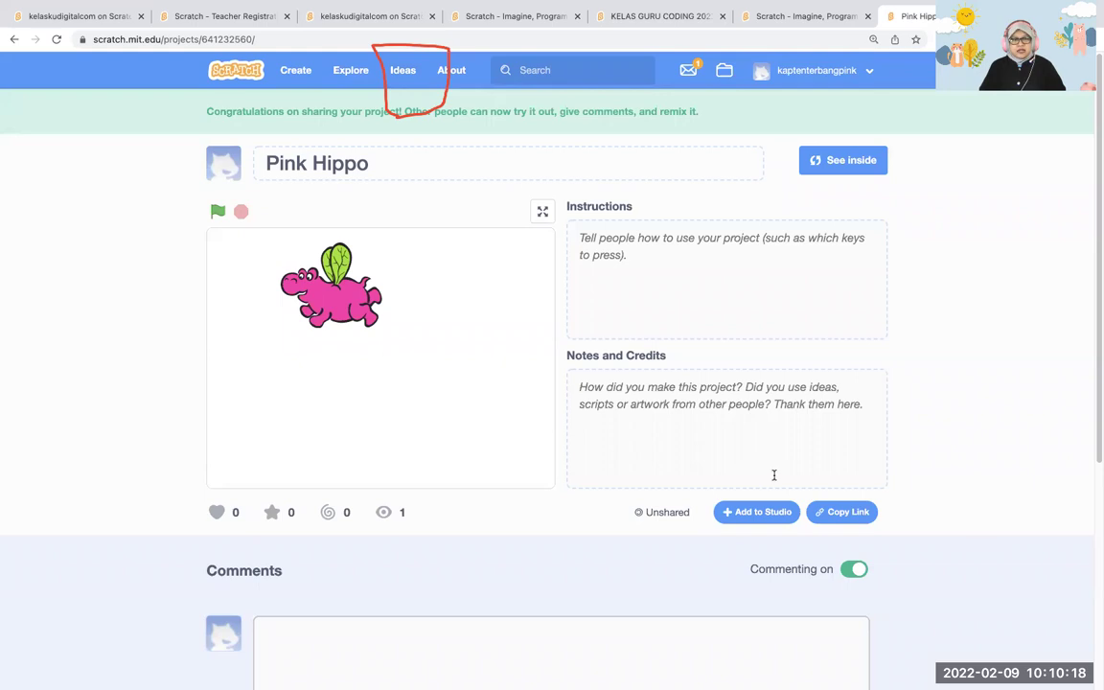
pyautogui.click(216, 213)
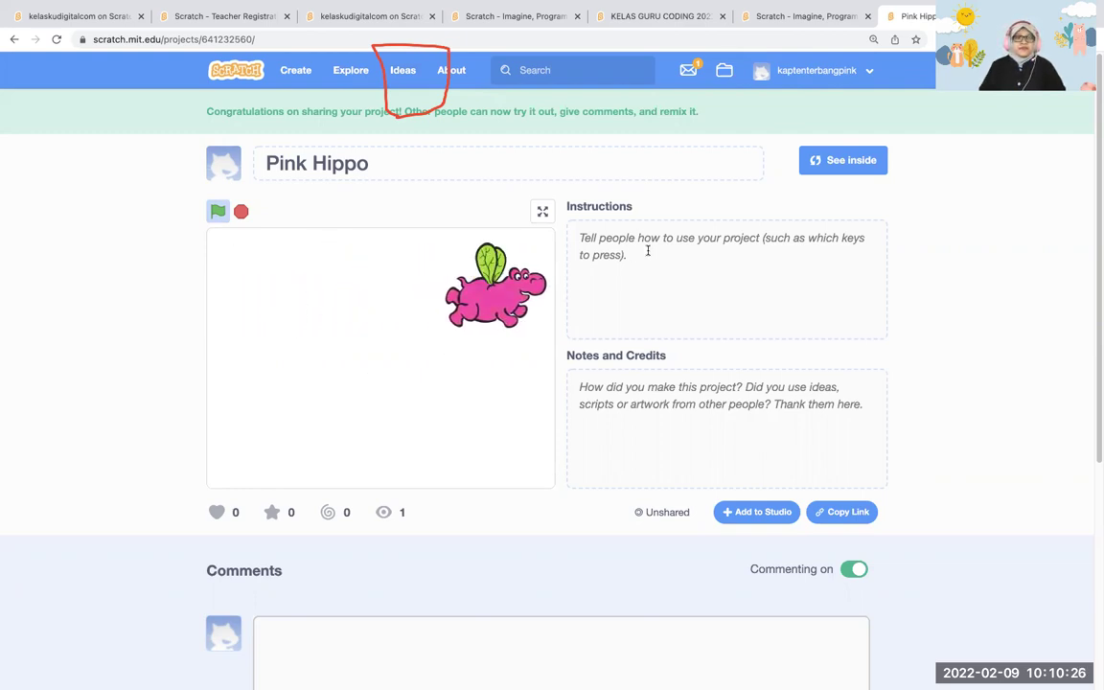
# Open the student's profile page to view the featured and shared projects
pyautogui.click(810, 71)
pyautogui.click(777, 113)
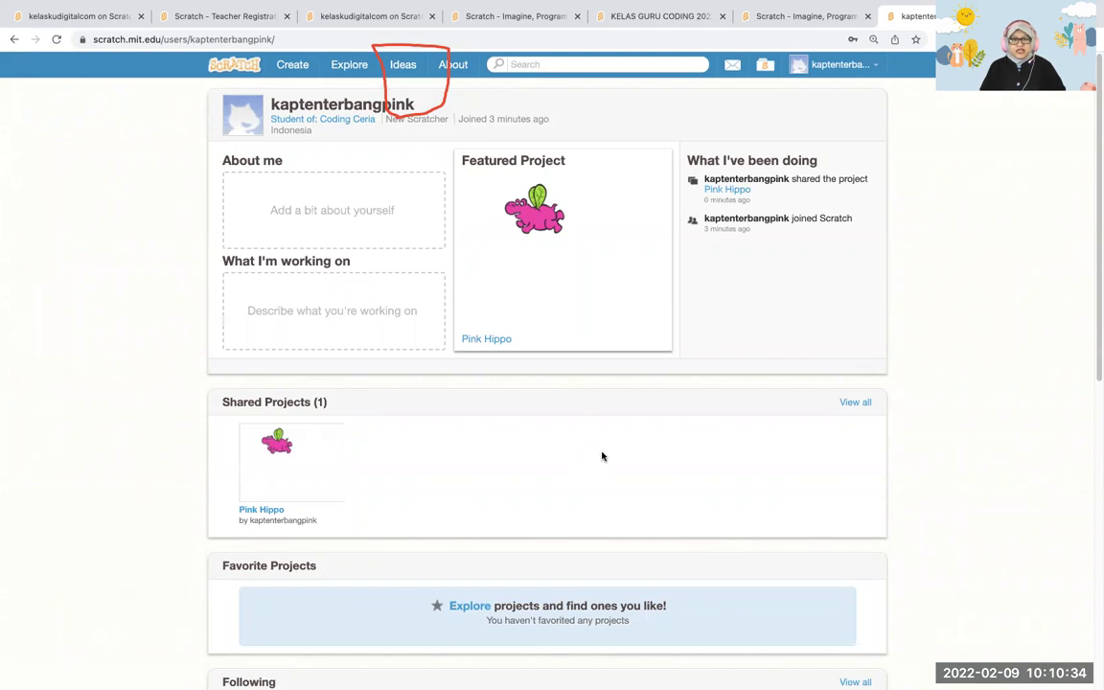
pyautogui.moveTo(511, 348)
pyautogui.press('Escape')
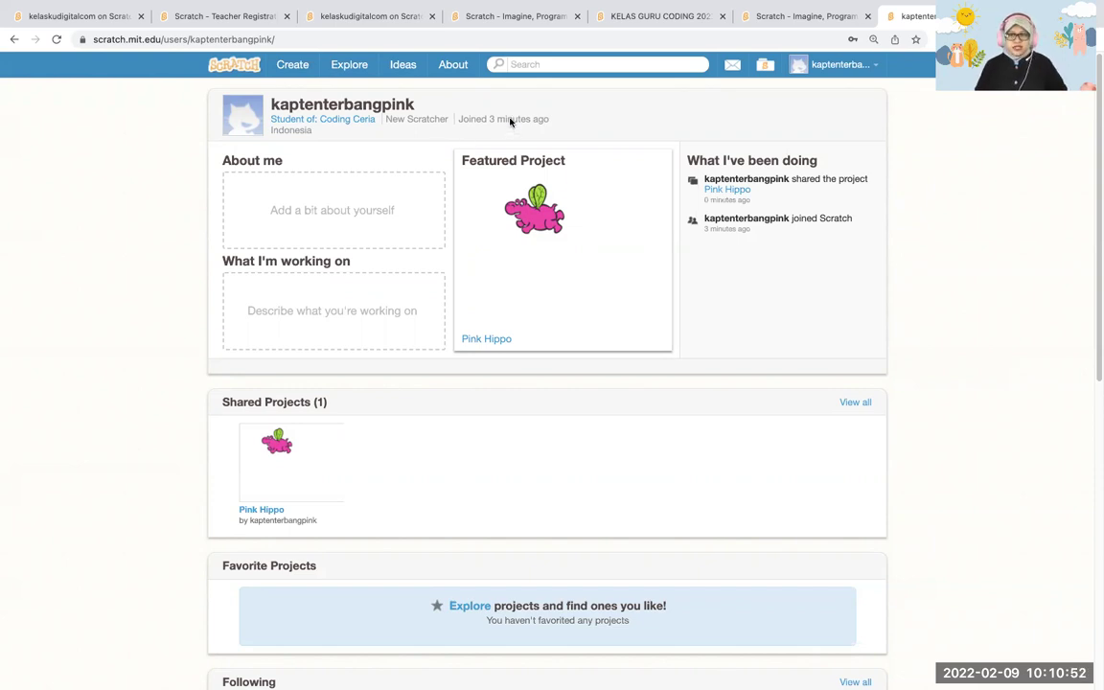
# Sign out of the student account and sign in to the teacher account with its saved username and password
pyautogui.click(839, 64)
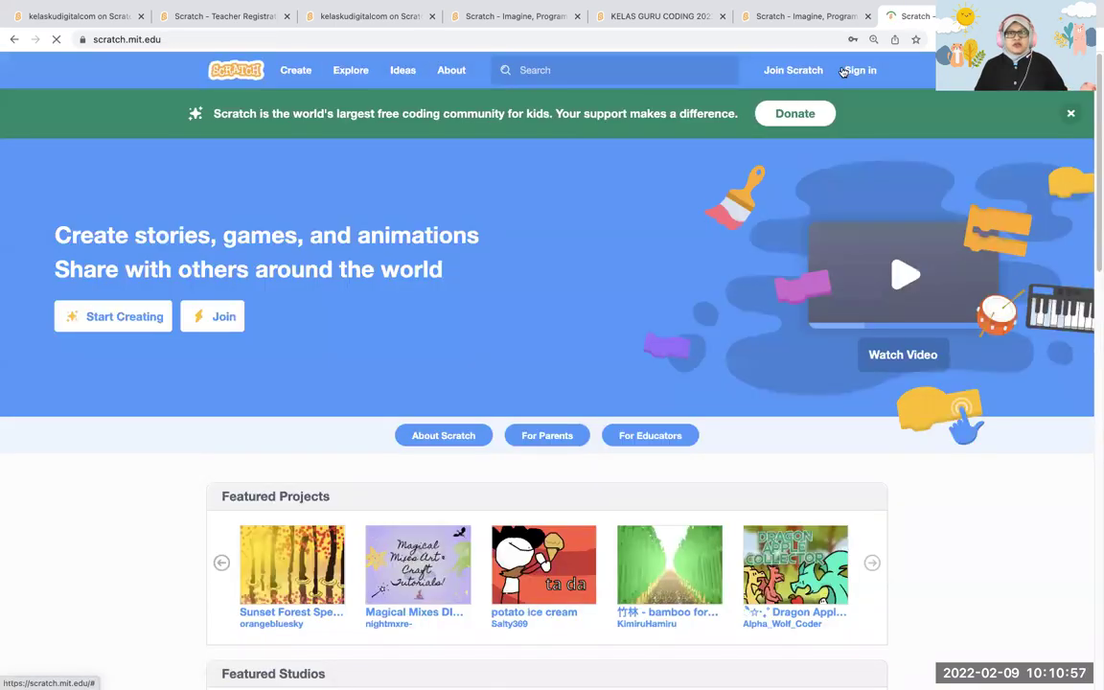
pyautogui.click(858, 71)
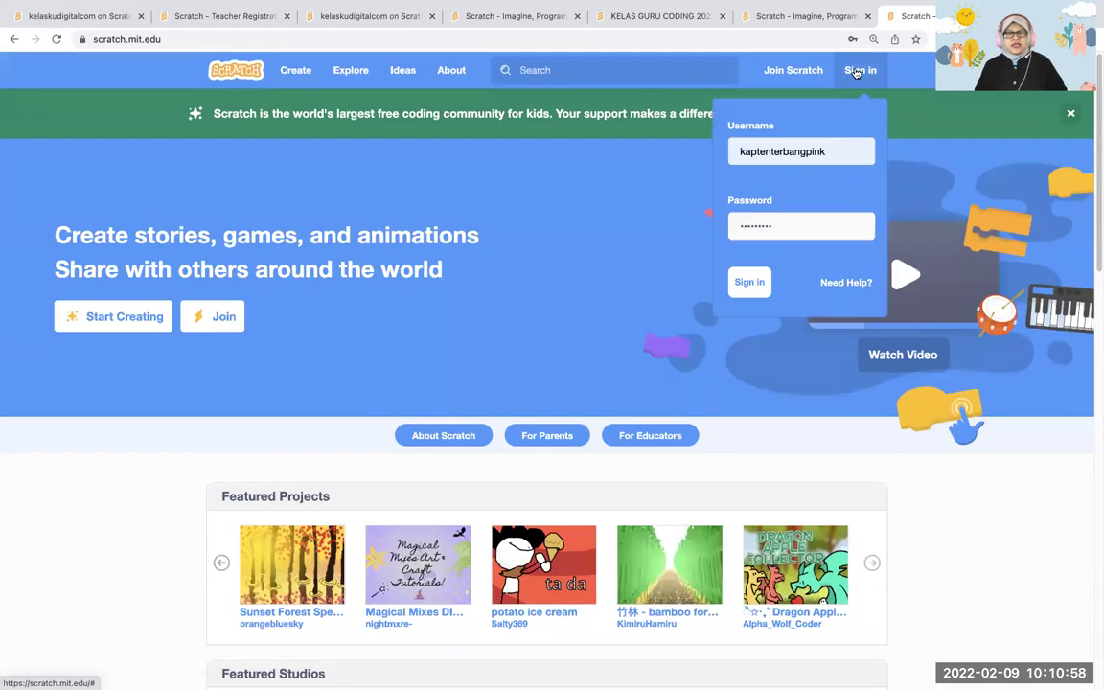
pyautogui.click(826, 151)
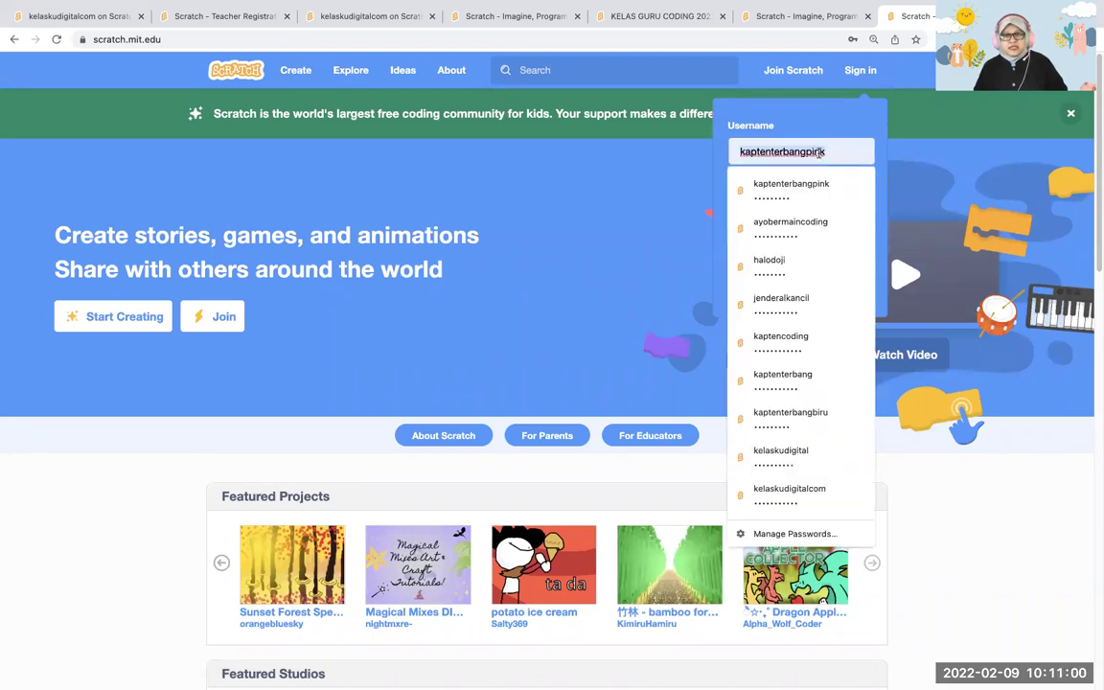
pyautogui.click(799, 383)
pyautogui.click(748, 282)
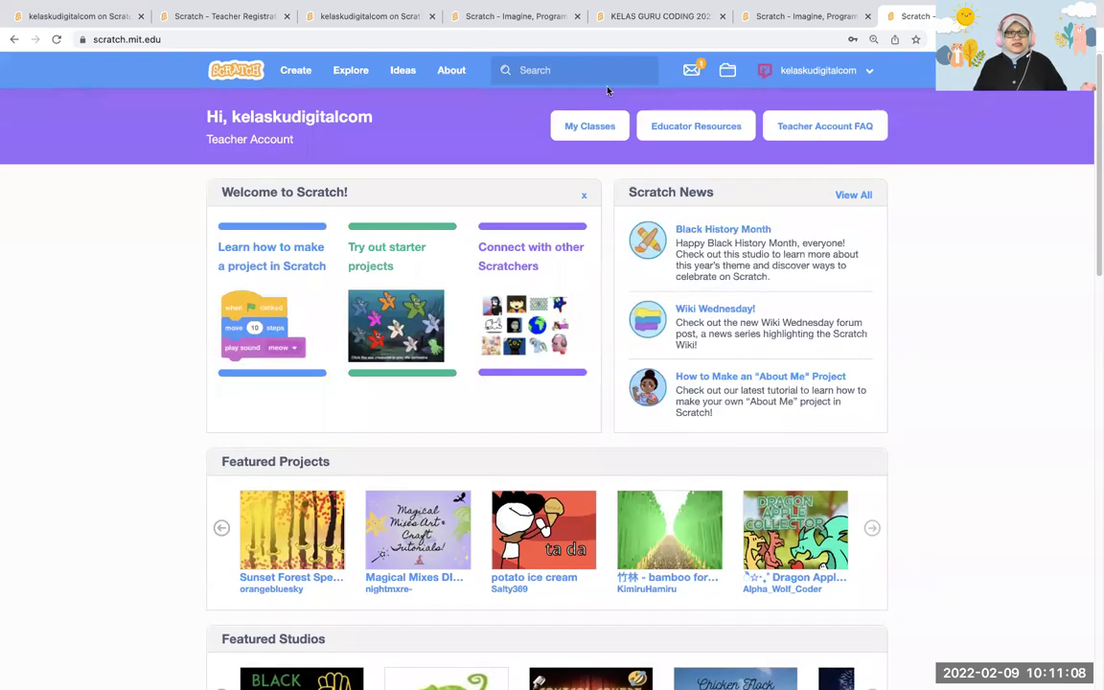
# Open the teacher's class list and examine the Coding Ceria class and its students
pyautogui.moveTo(519, 108)
pyautogui.mouseDown()
pyautogui.moveTo(604, 166)
pyautogui.moveTo(625, 134)
pyautogui.moveTo(570, 107)
pyautogui.moveTo(521, 108)
pyautogui.mouseUp()
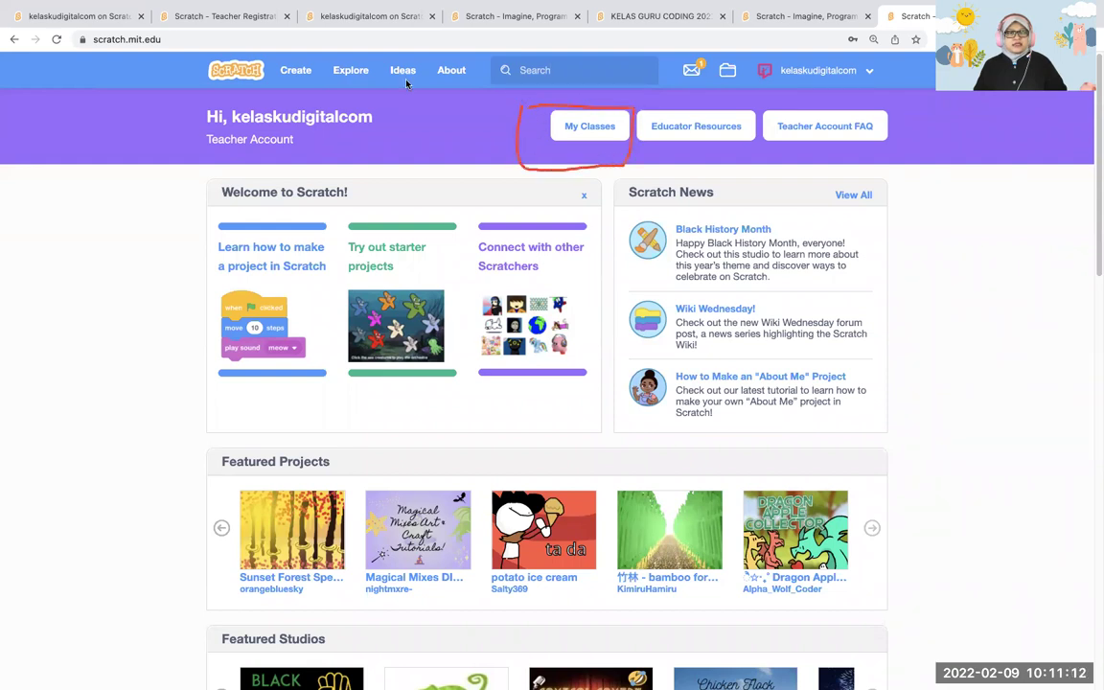
pyautogui.click(594, 131)
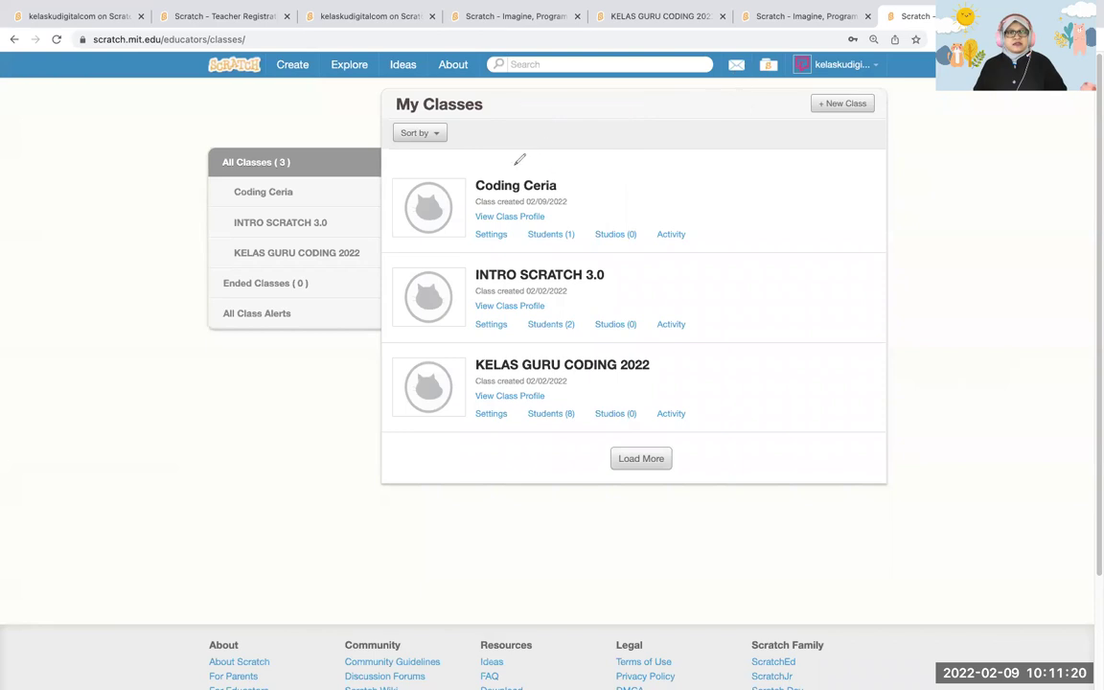
pyautogui.moveTo(469, 158)
pyautogui.mouseDown()
pyautogui.moveTo(761, 163)
pyautogui.moveTo(582, 249)
pyautogui.moveTo(394, 238)
pyautogui.moveTo(436, 151)
pyautogui.mouseUp()
pyautogui.moveTo(525, 226)
pyautogui.mouseDown()
pyautogui.moveTo(587, 228)
pyautogui.moveTo(518, 244)
pyautogui.moveTo(525, 227)
pyautogui.mouseUp()
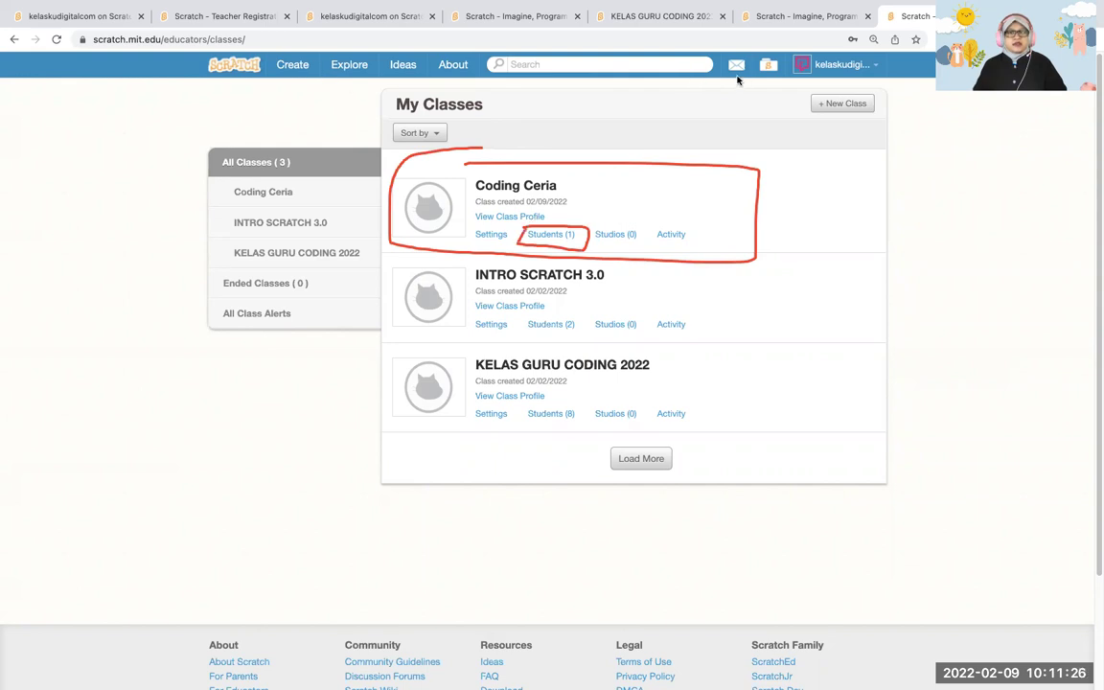
pyautogui.press('Escape')
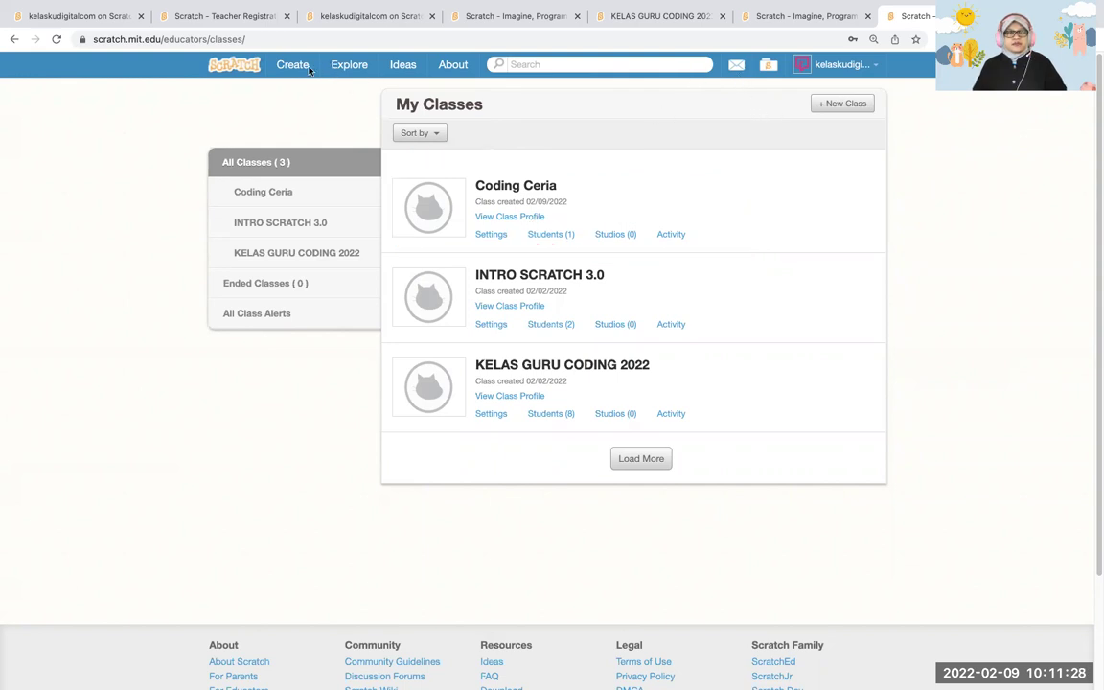
# From the Coding Ceria class profile, open the student's Pink Hippo project and play it briefly
pyautogui.click(531, 219)
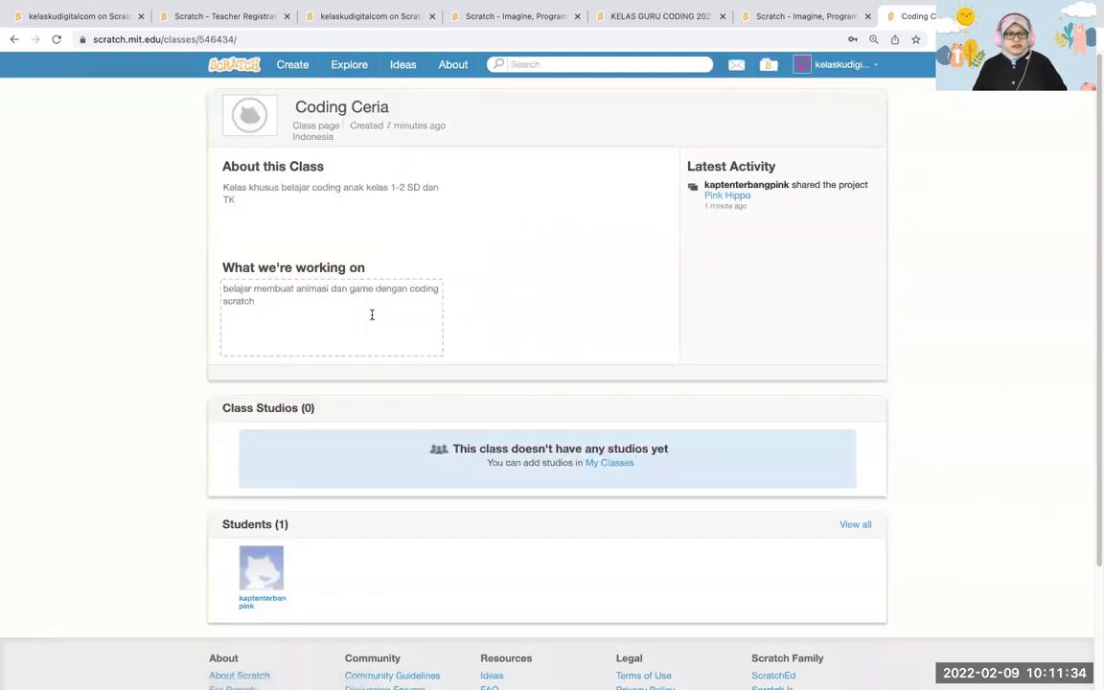
pyautogui.click(267, 586)
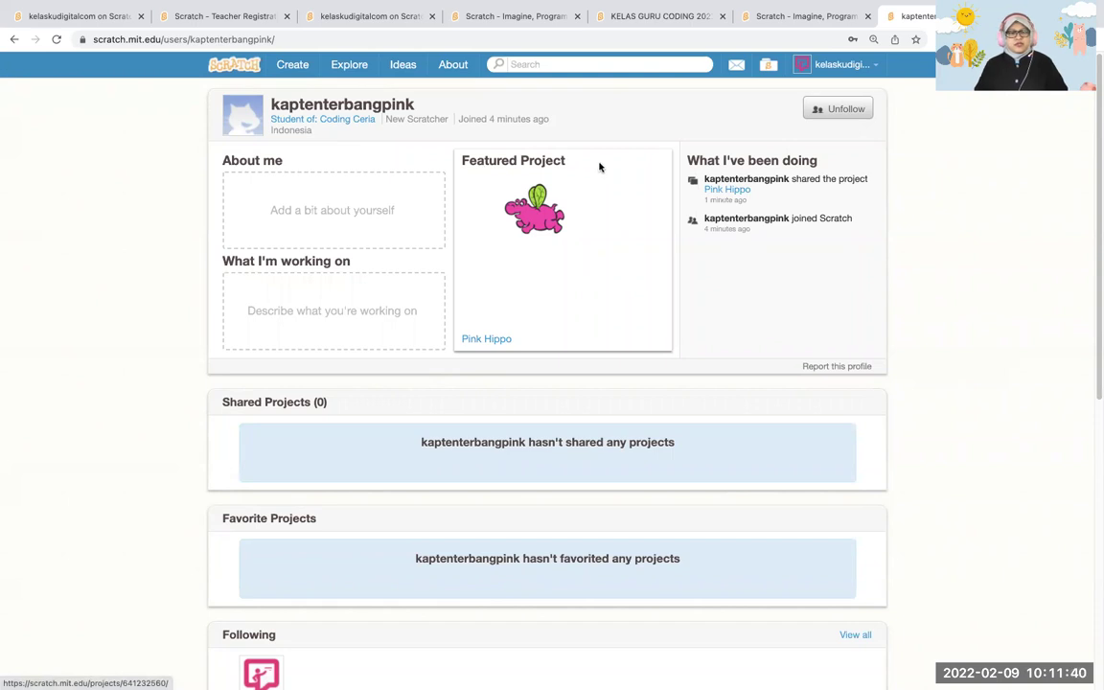
pyautogui.click(579, 272)
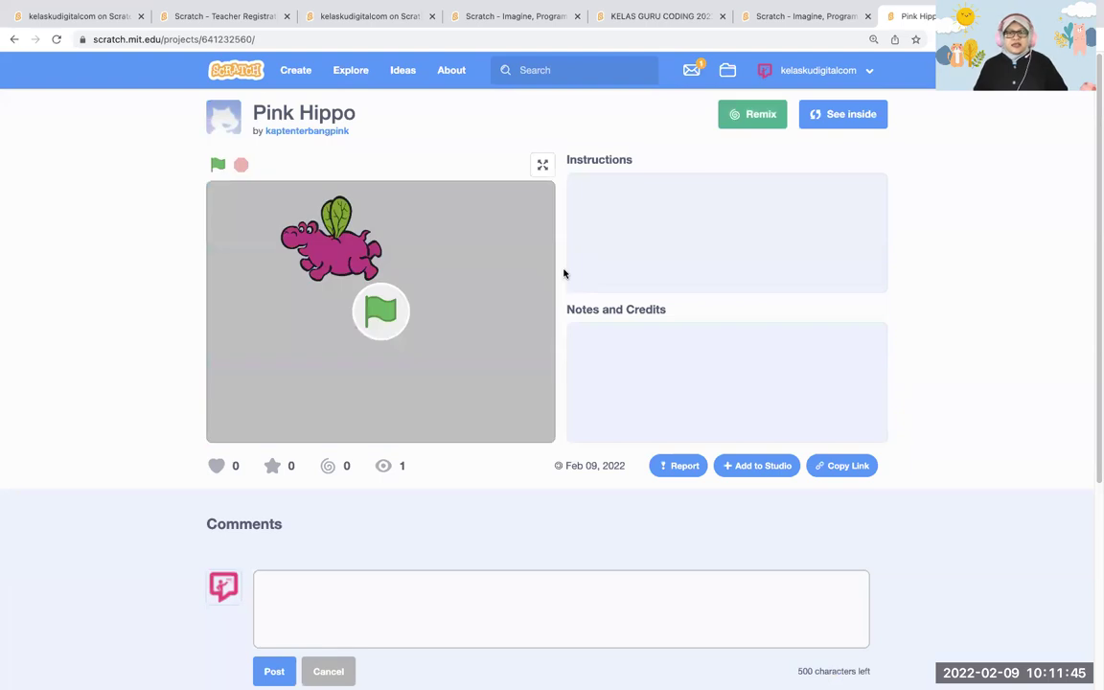
pyautogui.click(372, 305)
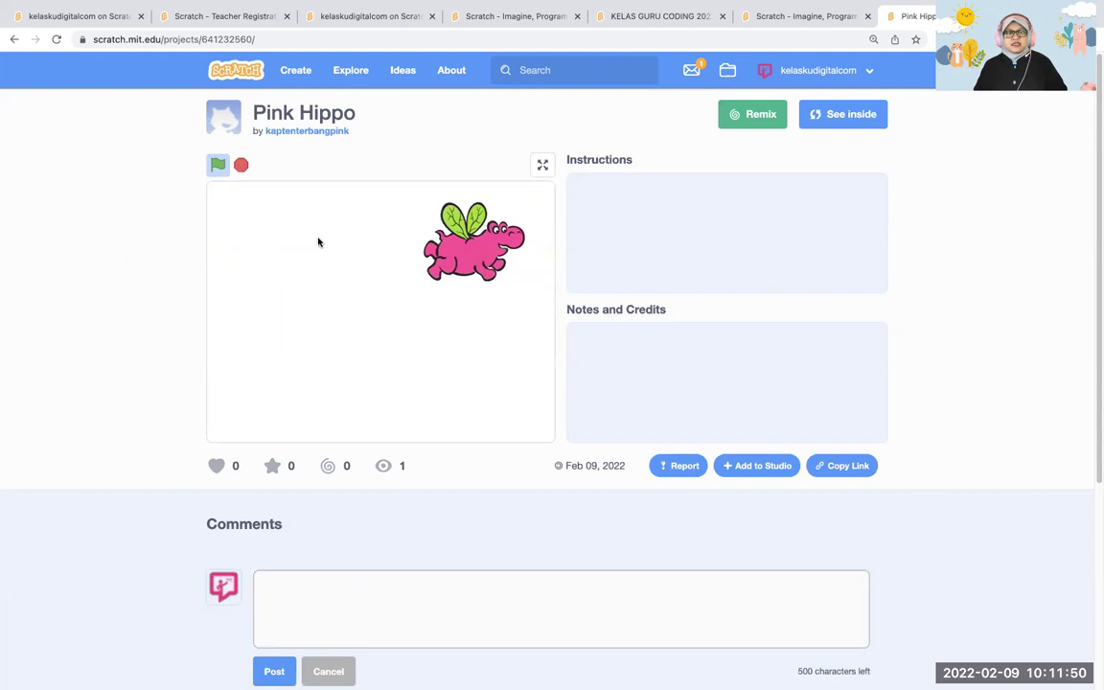
pyautogui.click(242, 167)
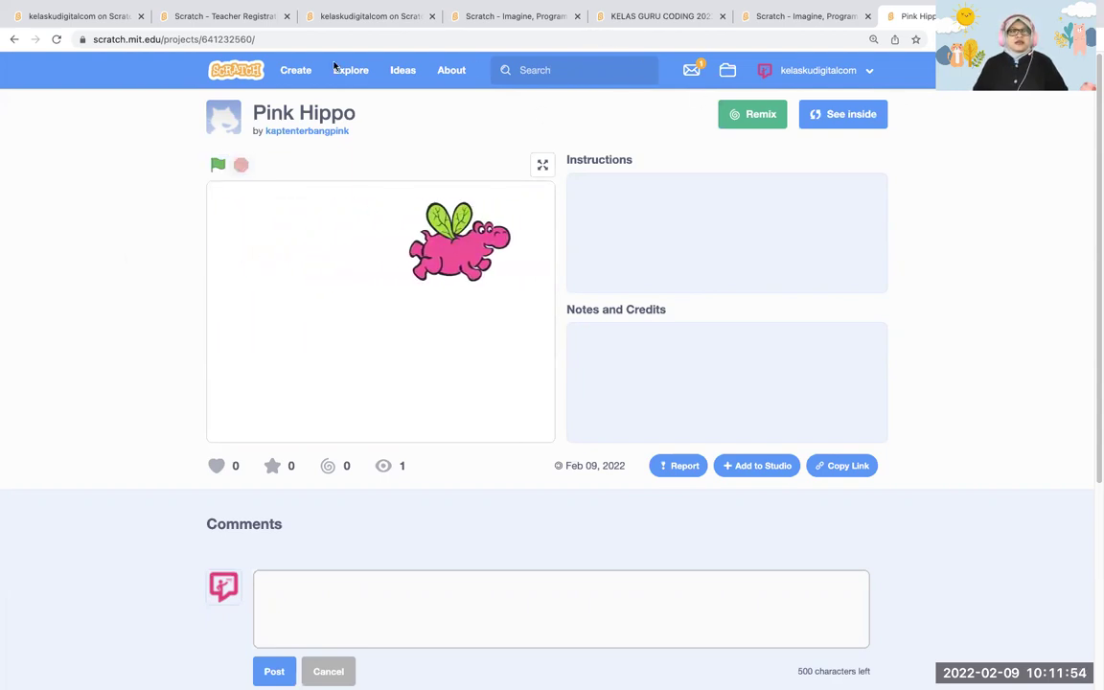
# Revisit the teacher account request form and the teacher's own profile page
pyautogui.click(190, 17)
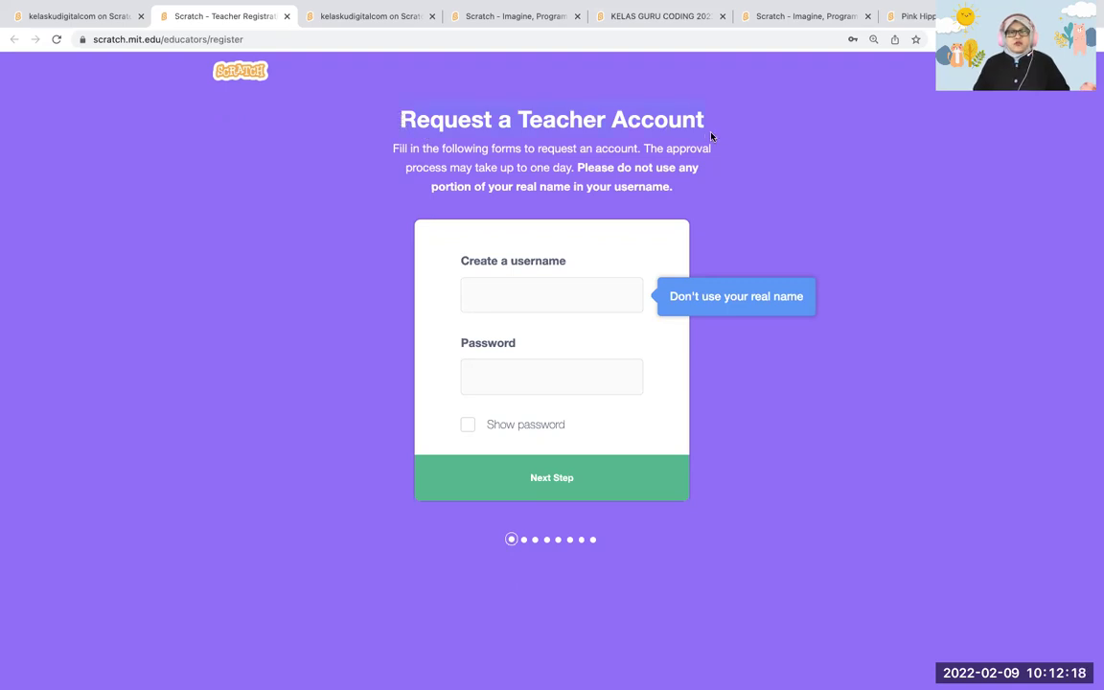
pyautogui.click(71, 17)
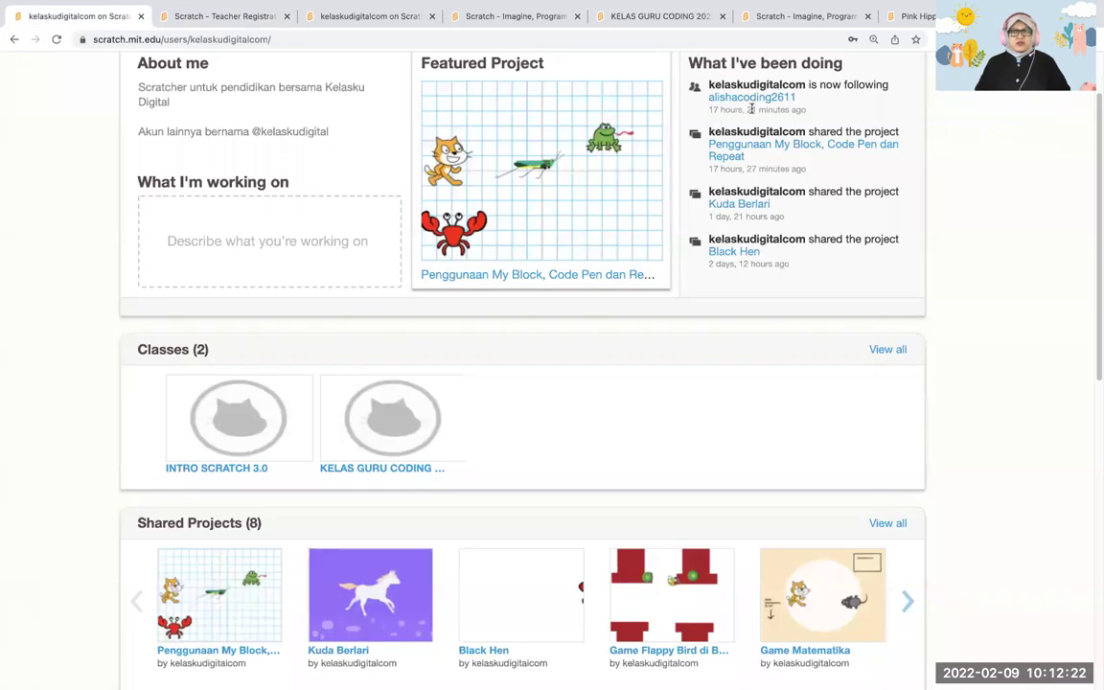
# Review the teacher's profile header, then revisit the Pink Hippo project page and the KELAS GURU CODING 2022 class page
pyautogui.scroll(3, 923, 232)
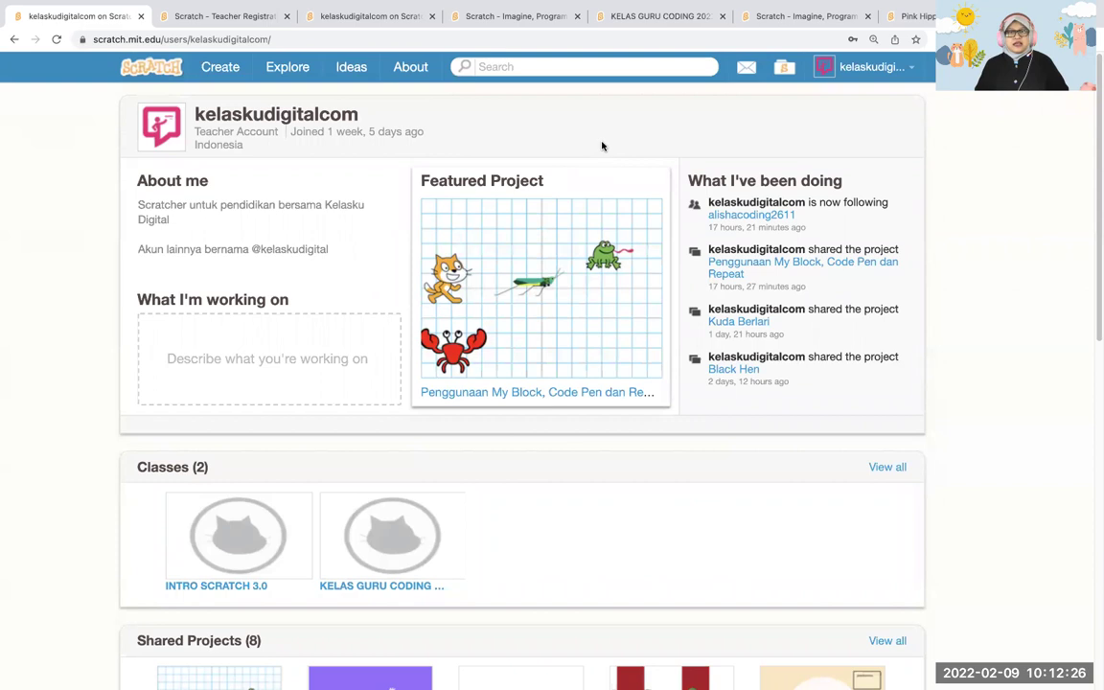
pyautogui.click(918, 17)
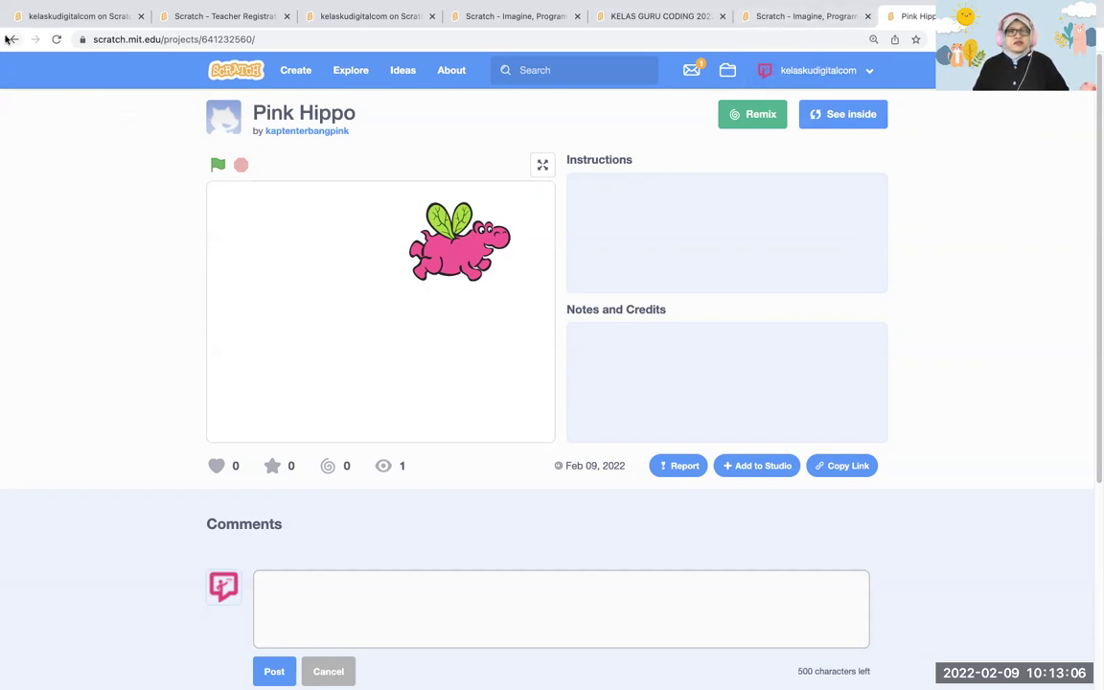
pyautogui.click(604, 21)
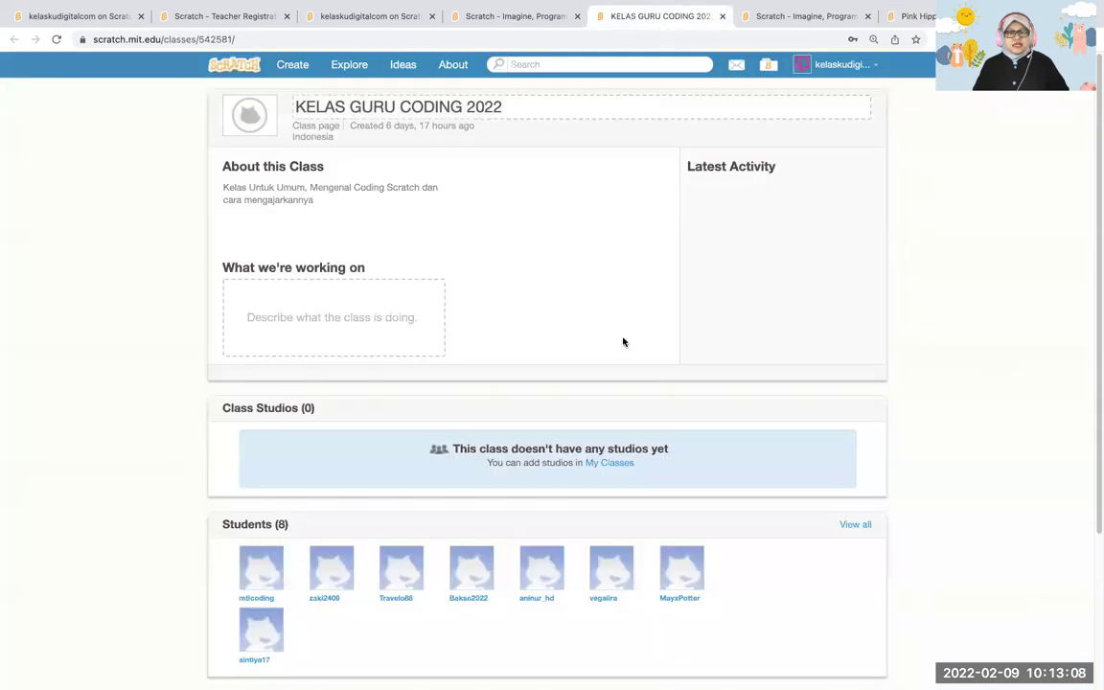
# Close the sign-up link dialog to view the Coding Ceria class's student options, and return to the teacher account request form
pyautogui.click(822, 15)
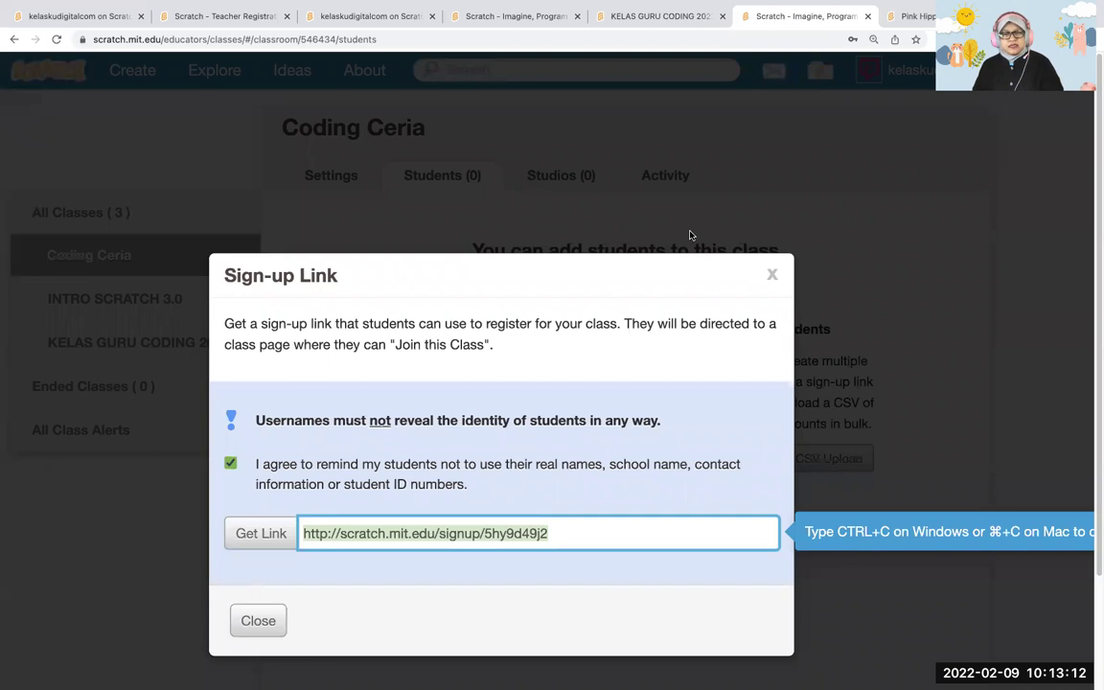
pyautogui.press('super+minus')
pyautogui.scroll(-3, 688, 234)
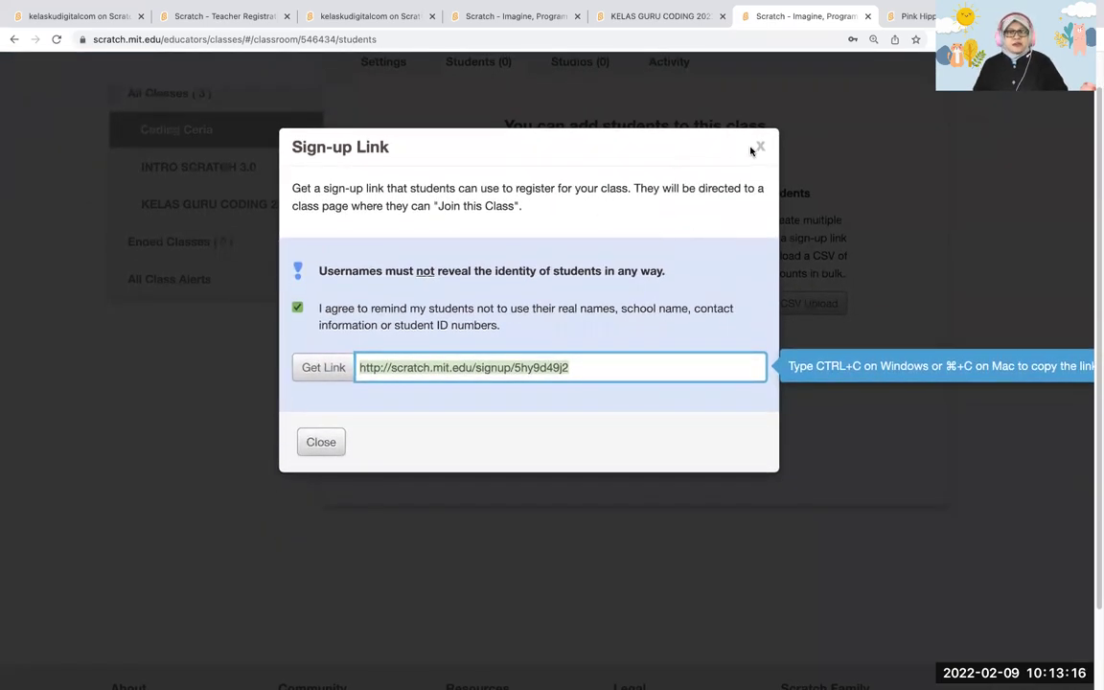
pyautogui.click(761, 146)
pyautogui.scroll(2, 665, 249)
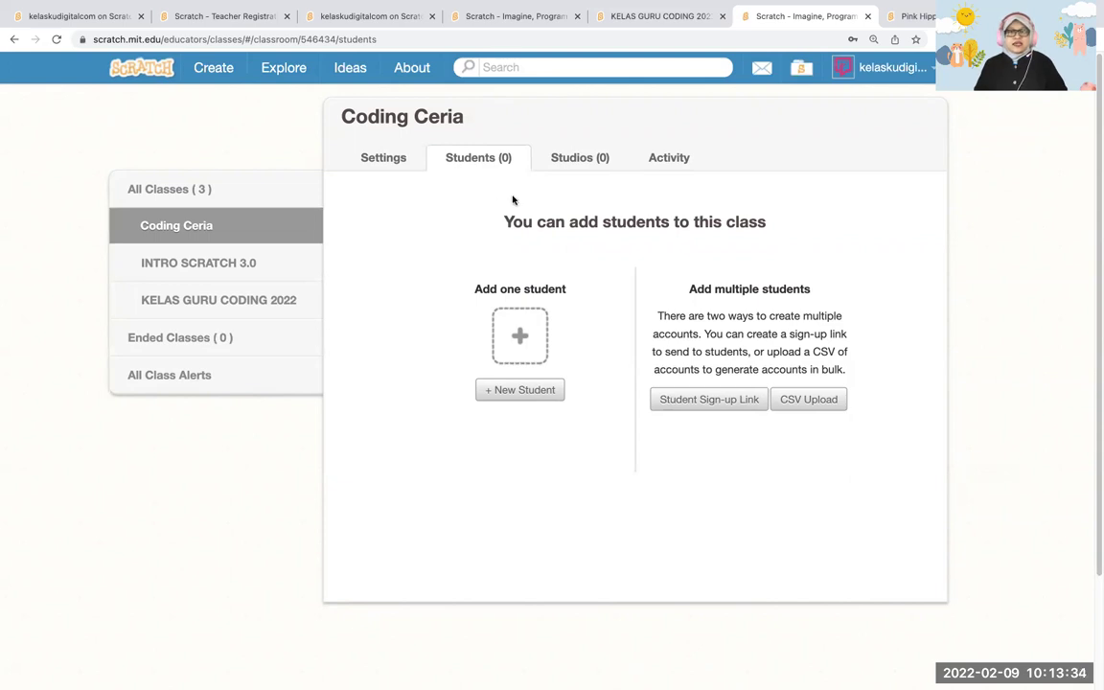
pyautogui.click(196, 19)
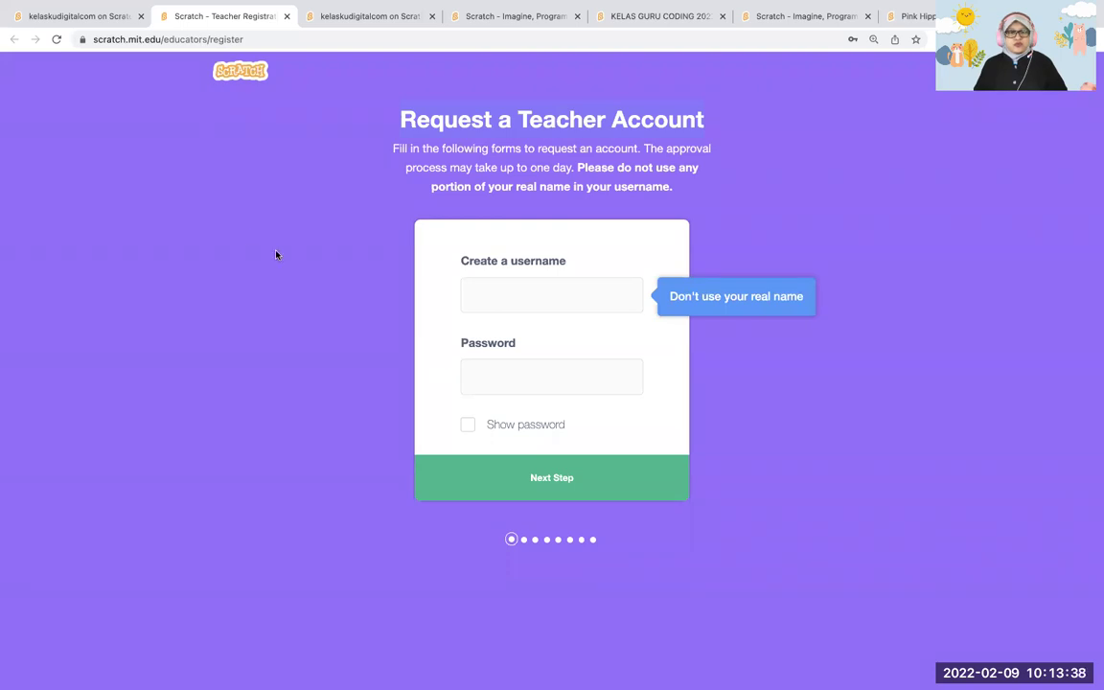